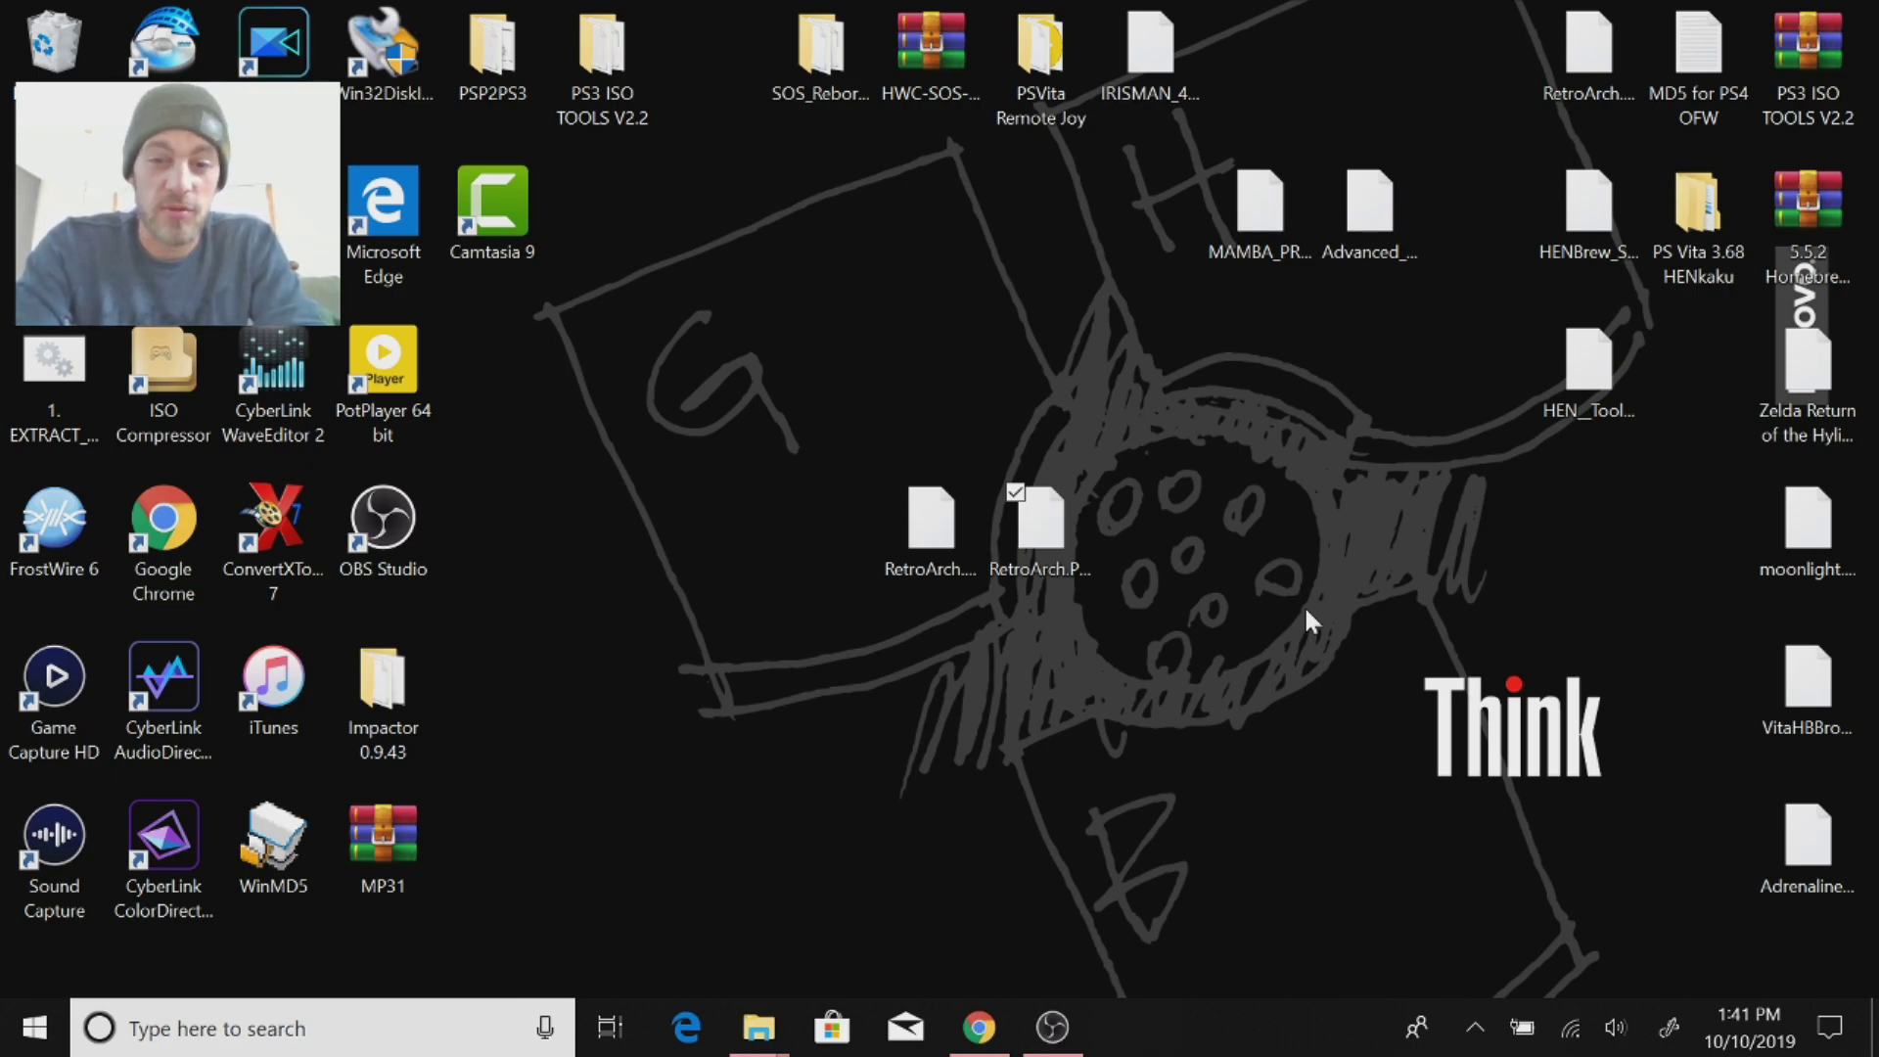
# Step: Bring up the USB Drive (E:) window and arrange it beside the two RetroArch package files on the desktop
pyautogui.click(942, 529)
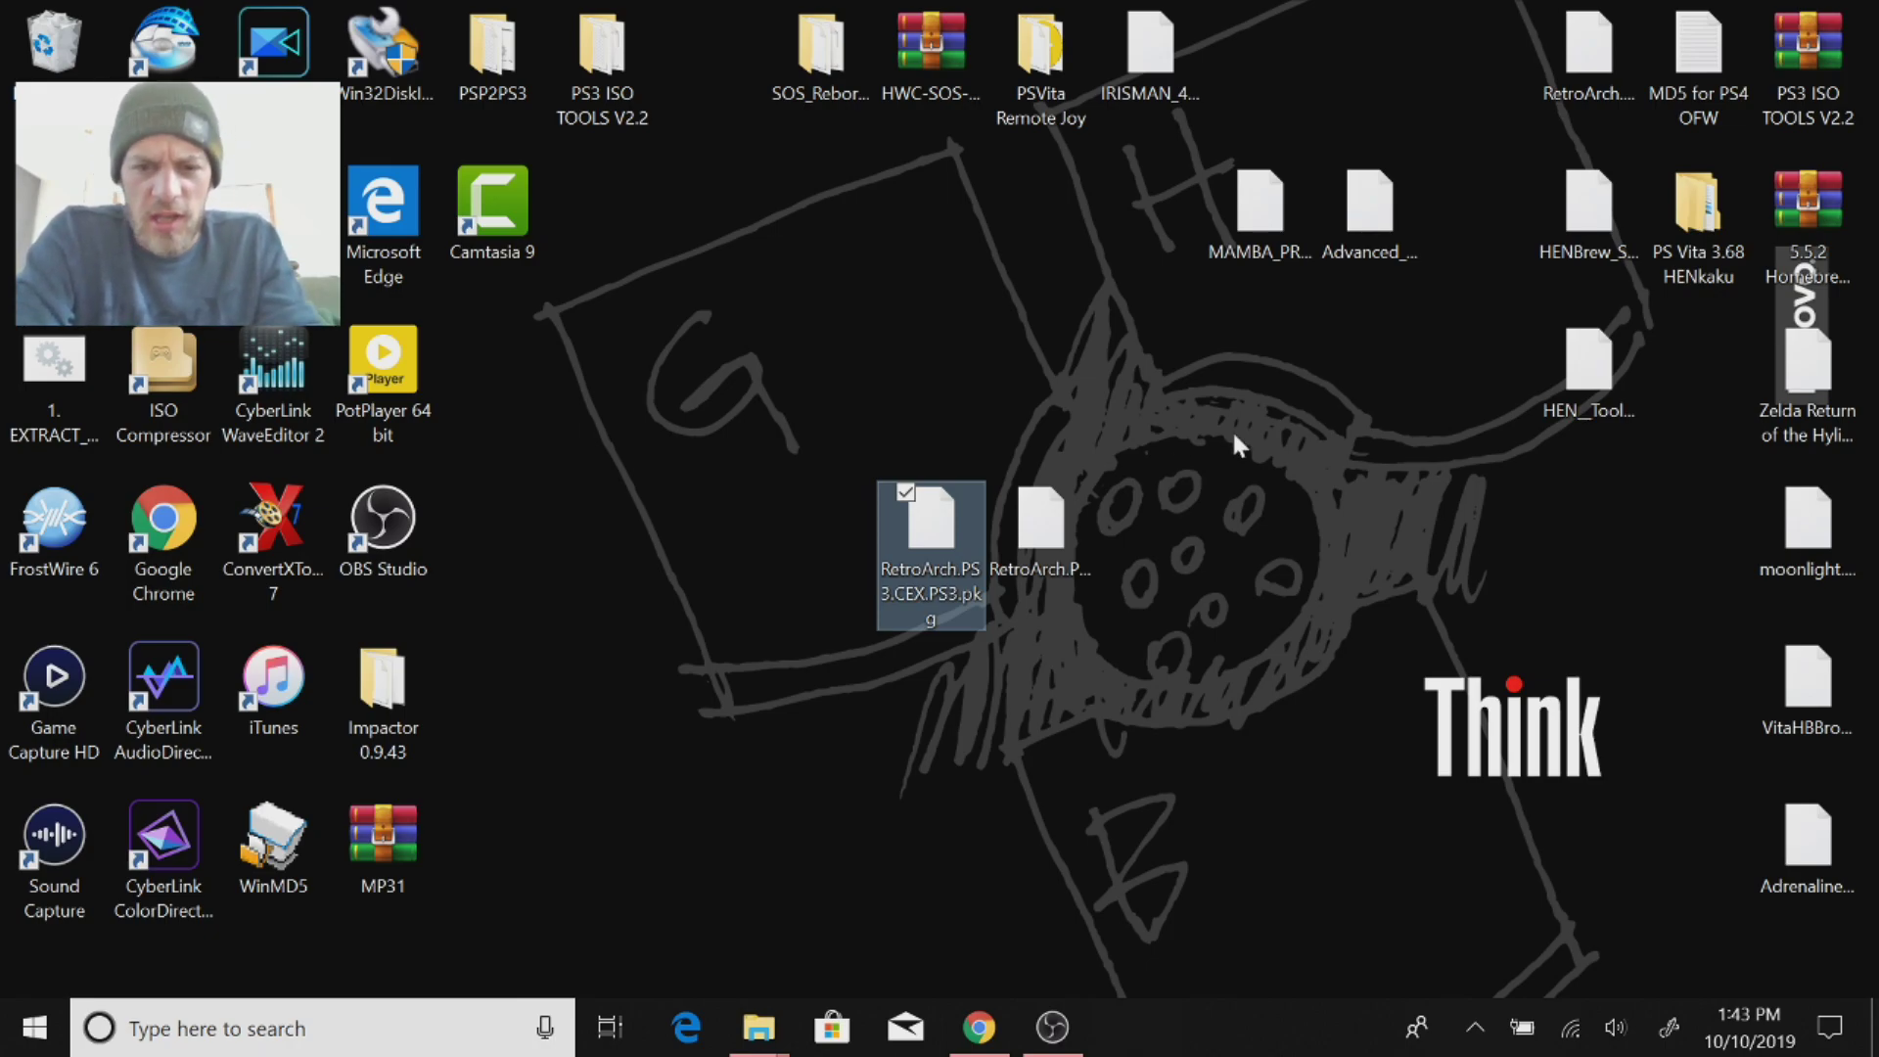
pyautogui.click(759, 1027)
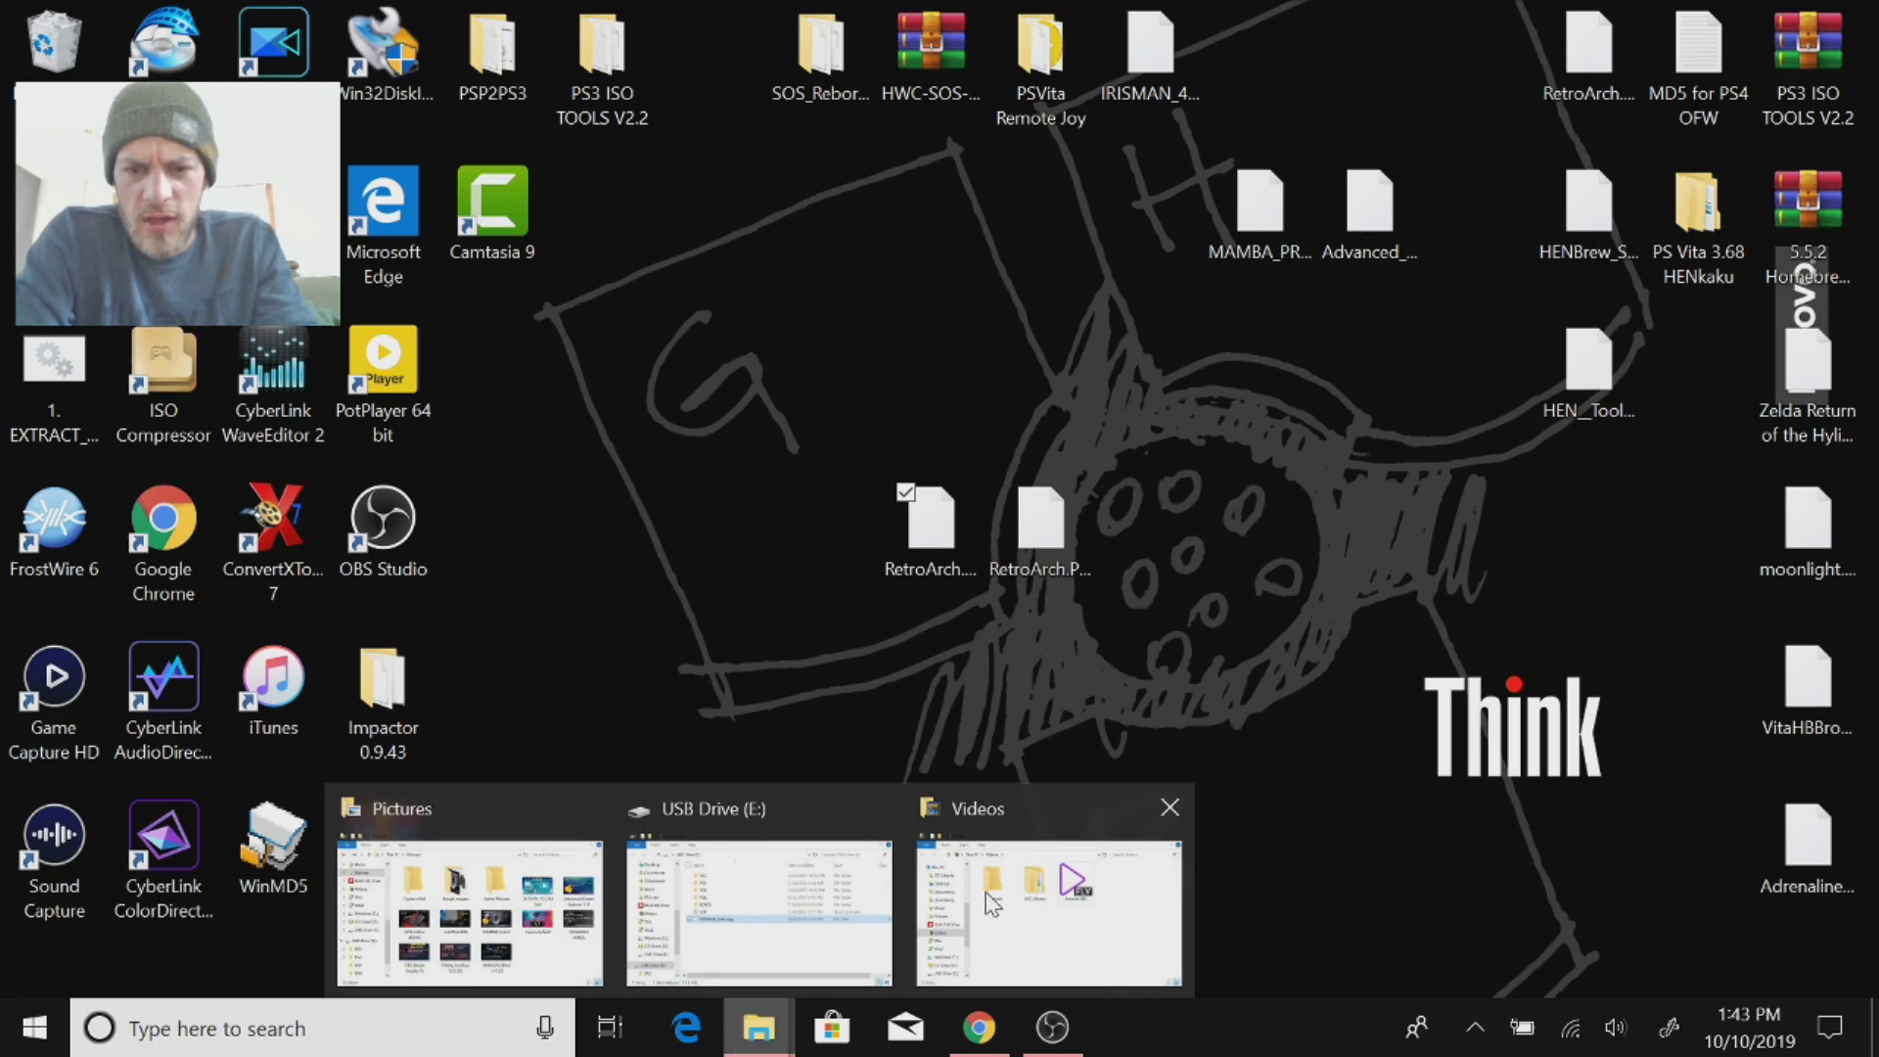
pyautogui.click(793, 876)
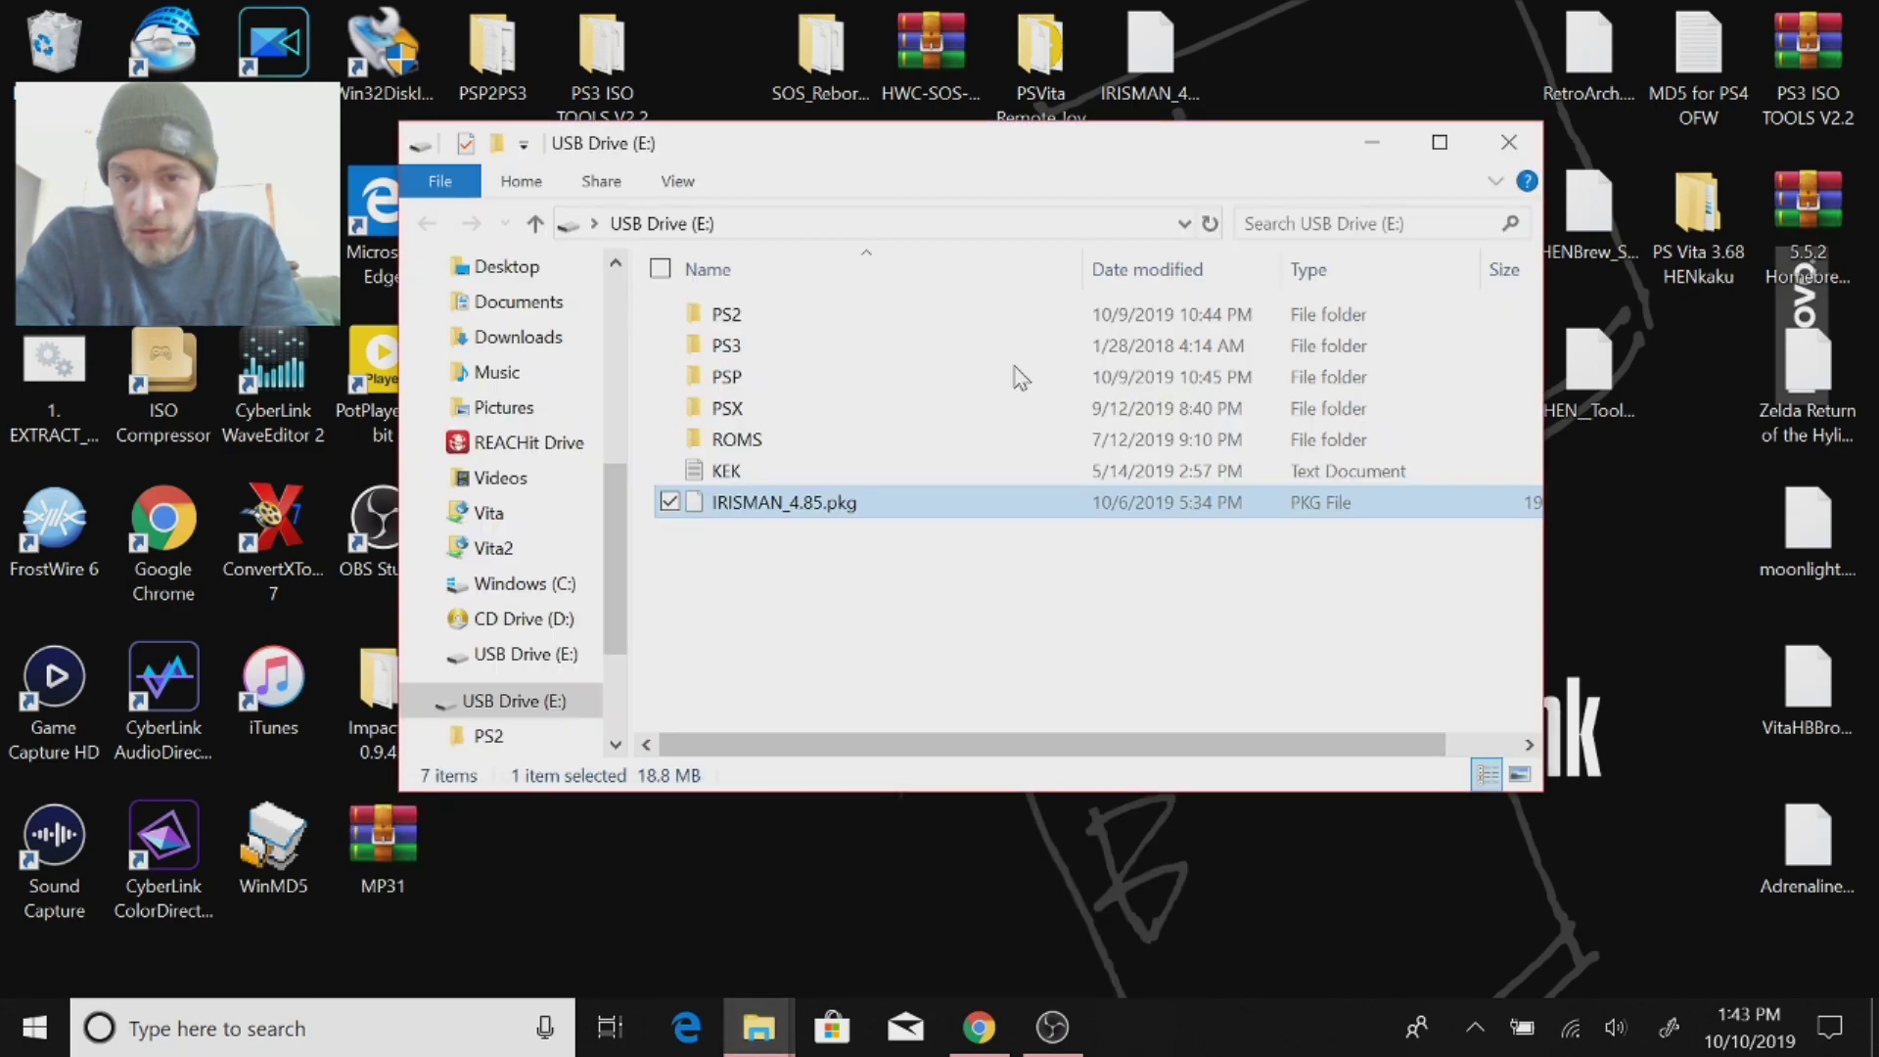
pyautogui.moveTo(1187, 140); pyautogui.dragTo(556, 83)
pyautogui.moveTo(1188, 495); pyautogui.dragTo(910, 634)
pyautogui.moveTo(959, 542); pyautogui.dragTo(1180, 519)
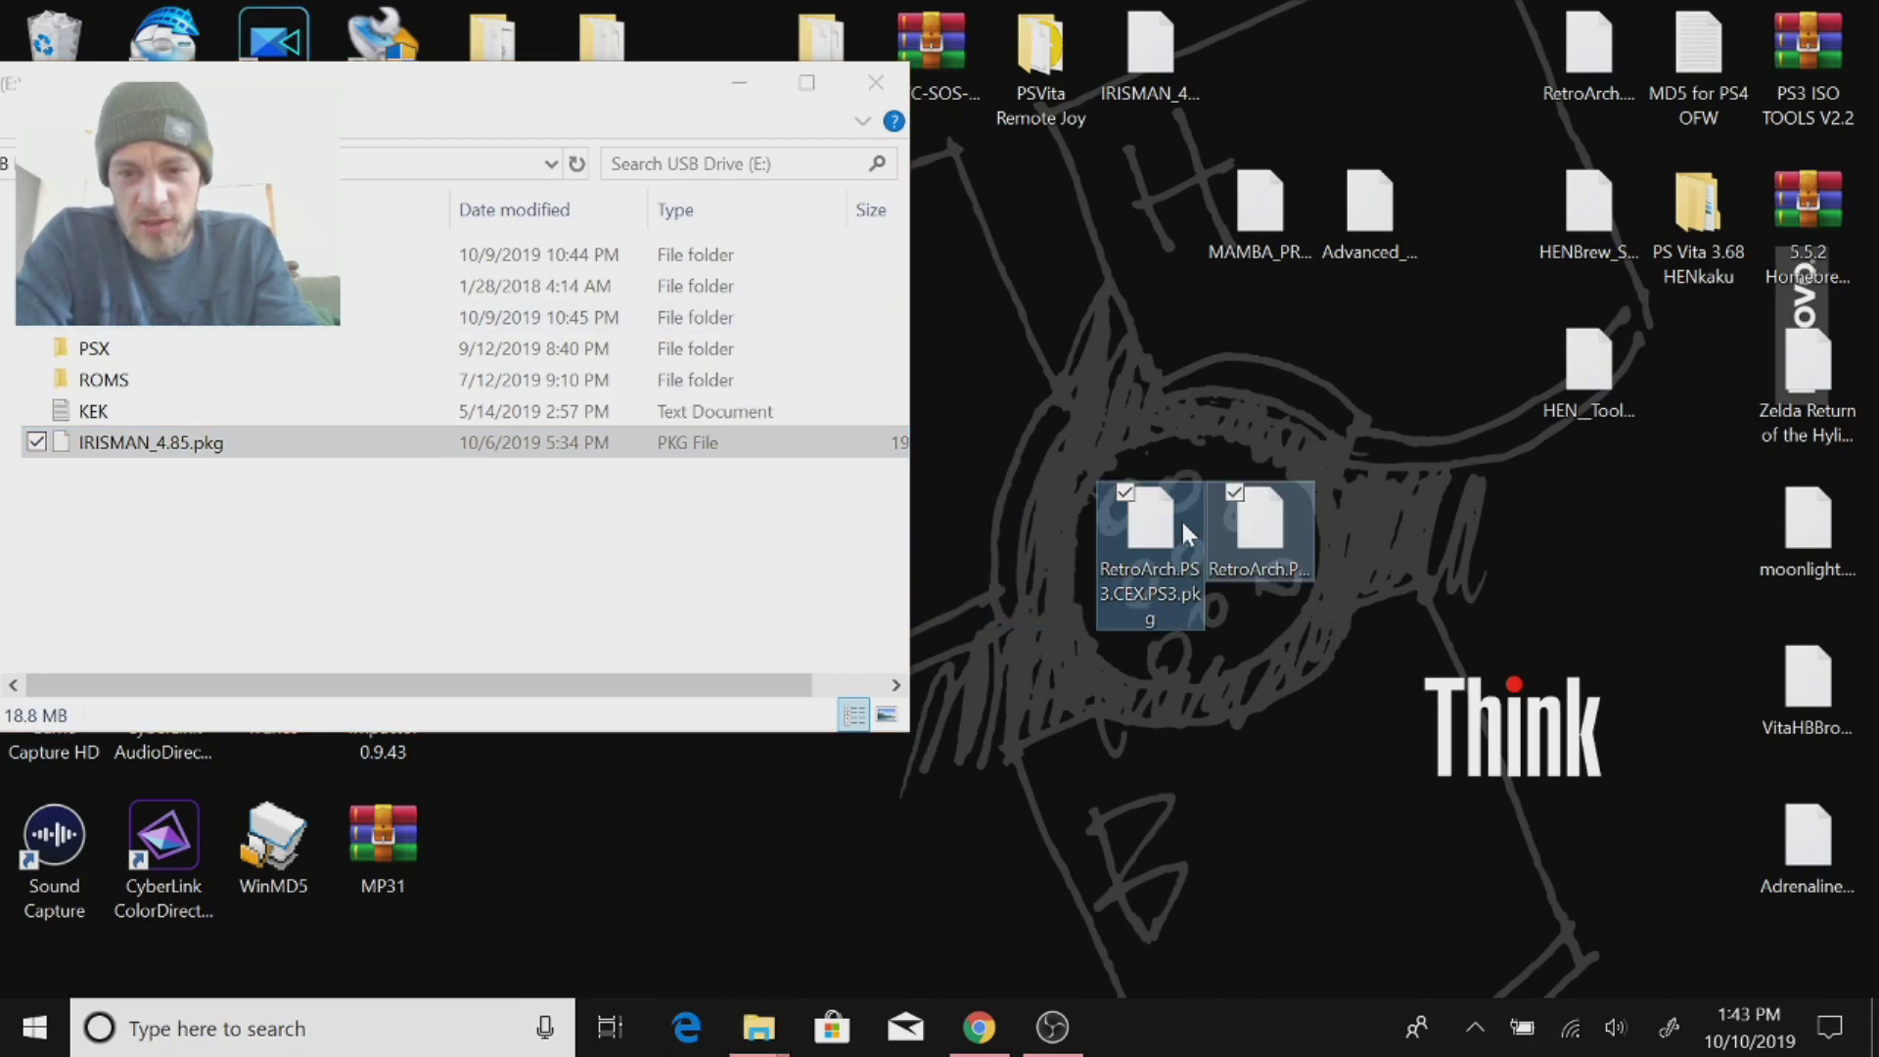
# Step: Copy RetroArch.PS3.CEX.PS3.pkg from the desktop to the root of USB Drive (E:)
pyautogui.click(1116, 844)
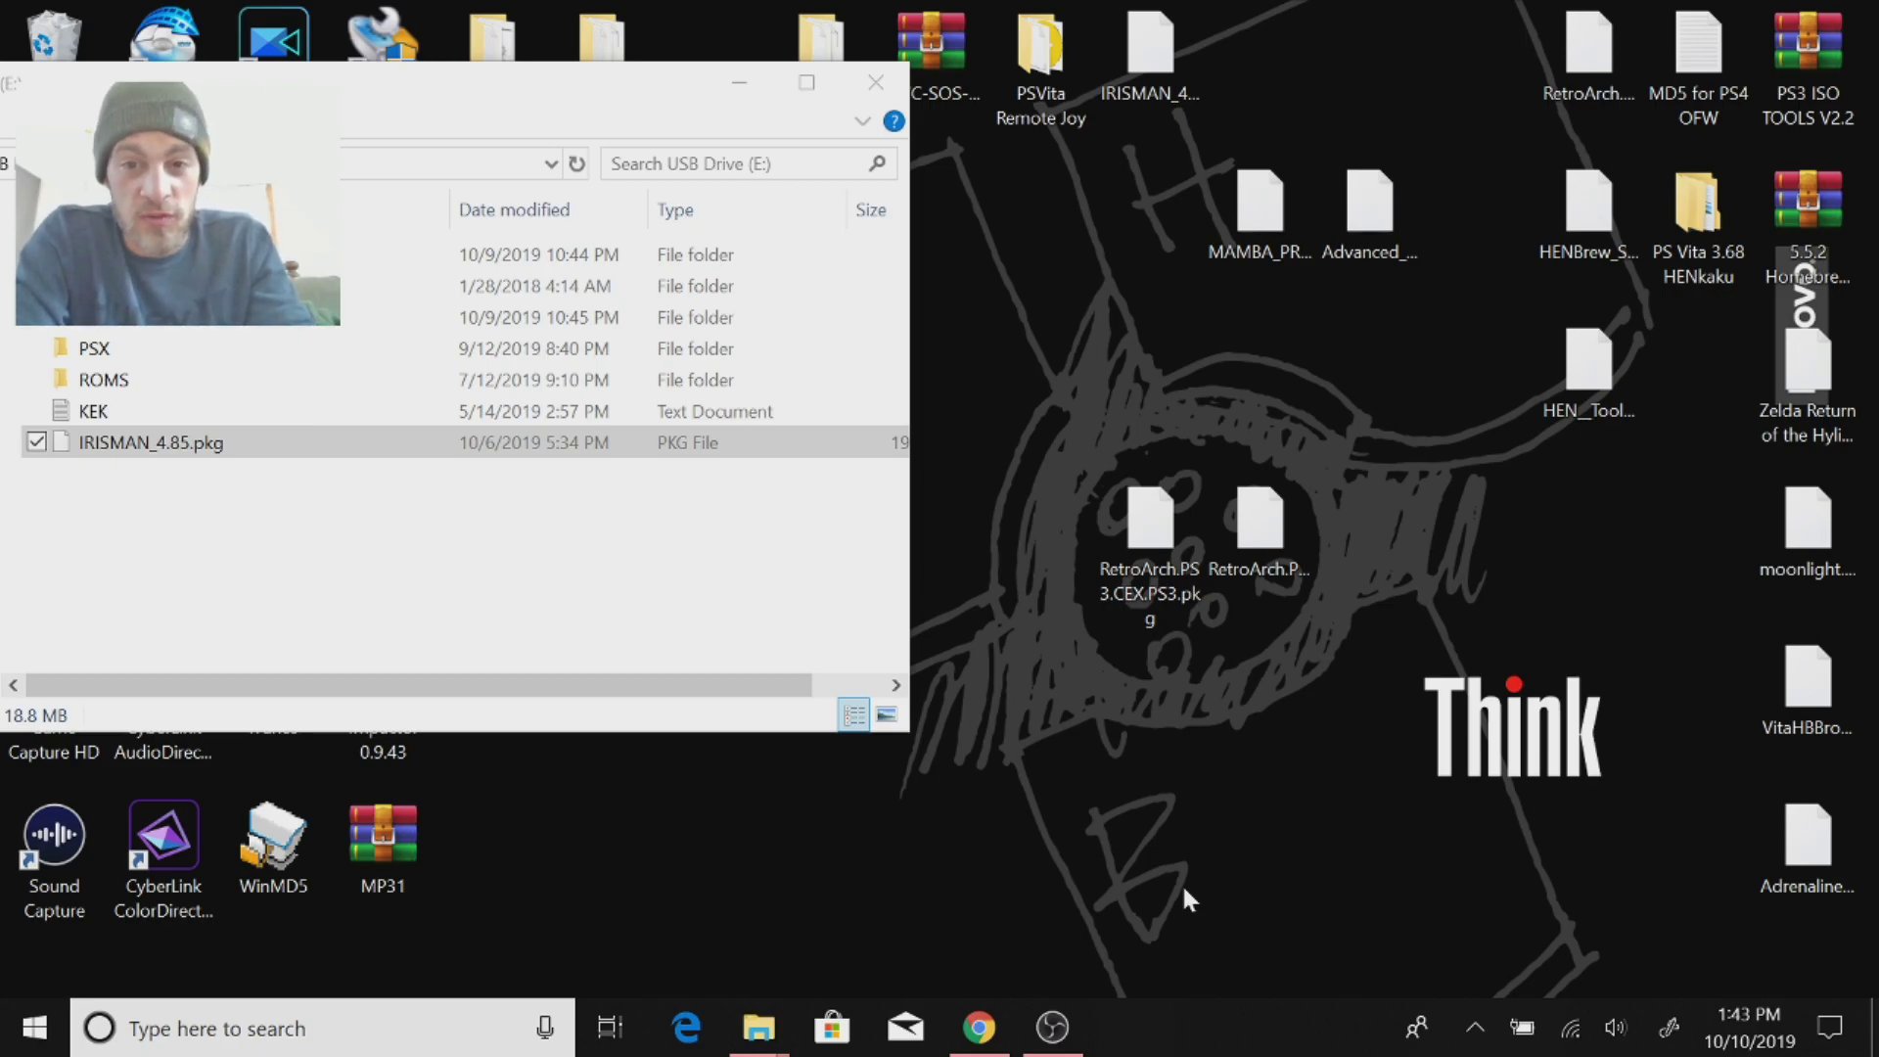
pyautogui.click(1296, 524)
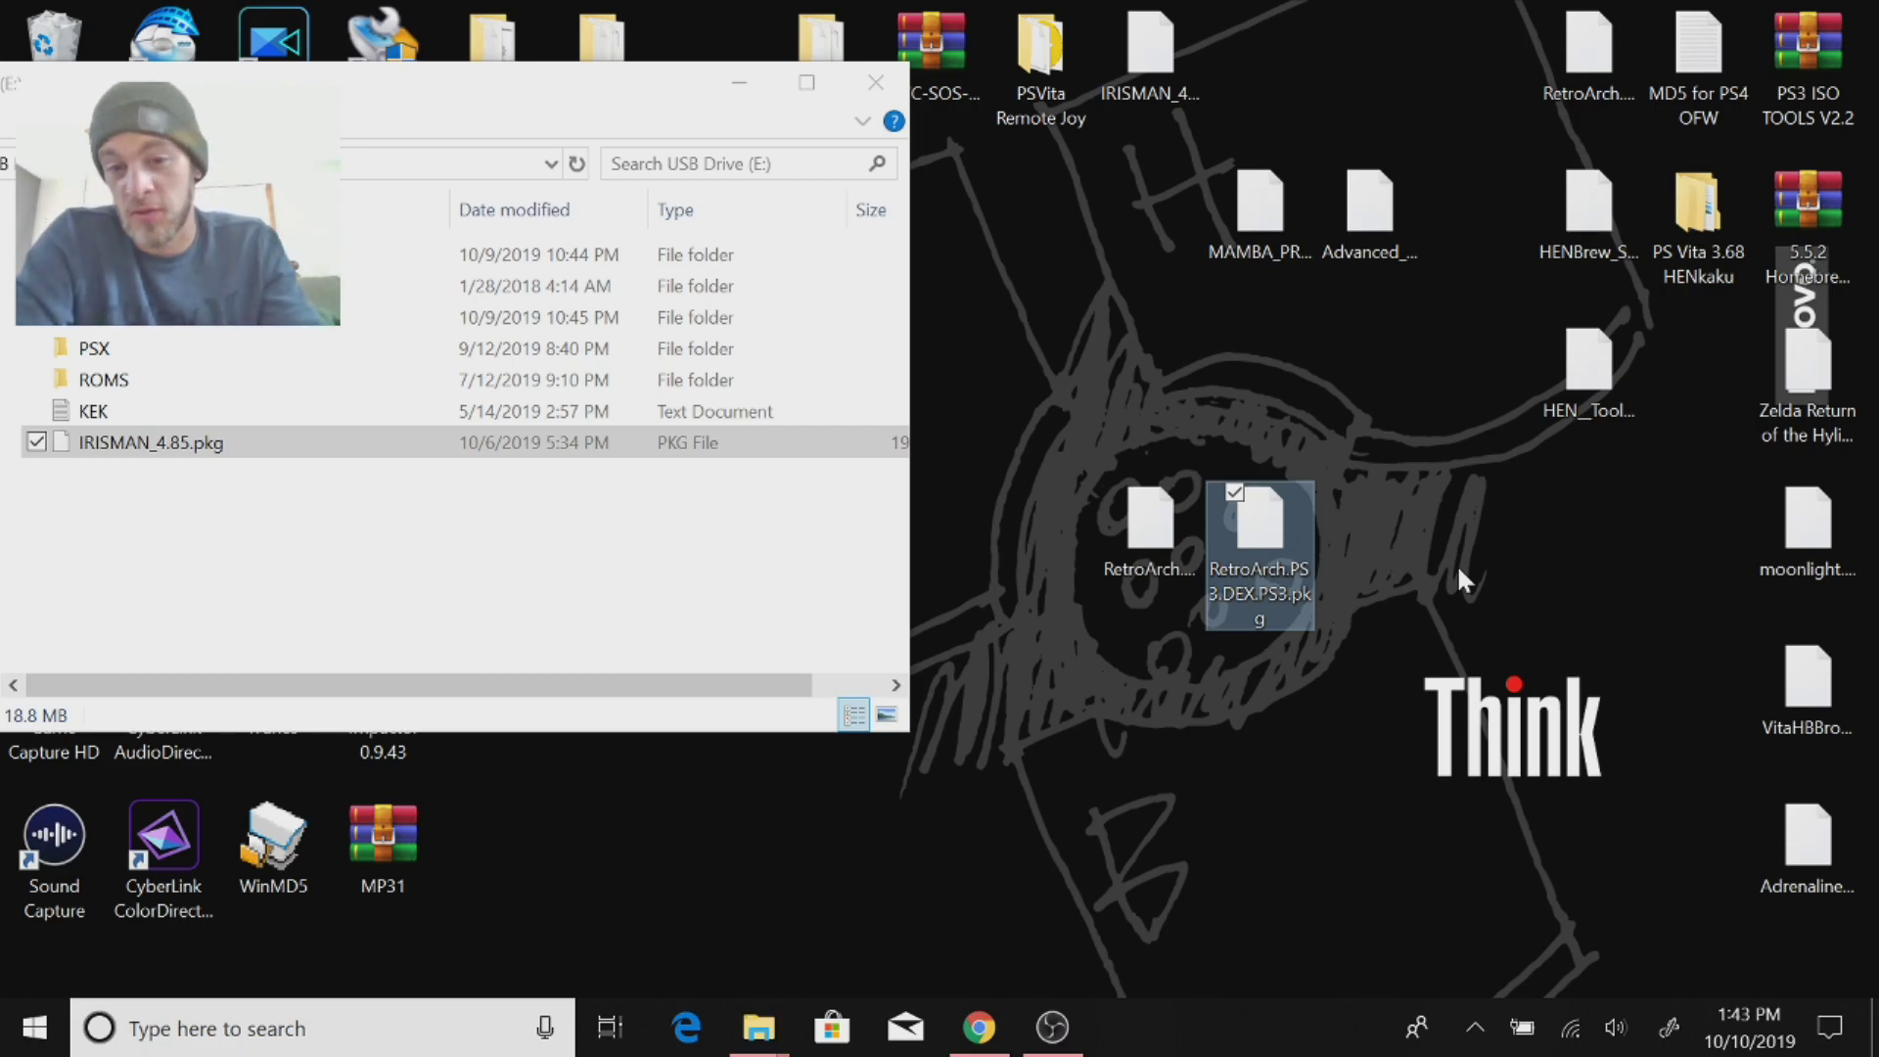
pyautogui.moveTo(1150, 529); pyautogui.dragTo(471, 534)
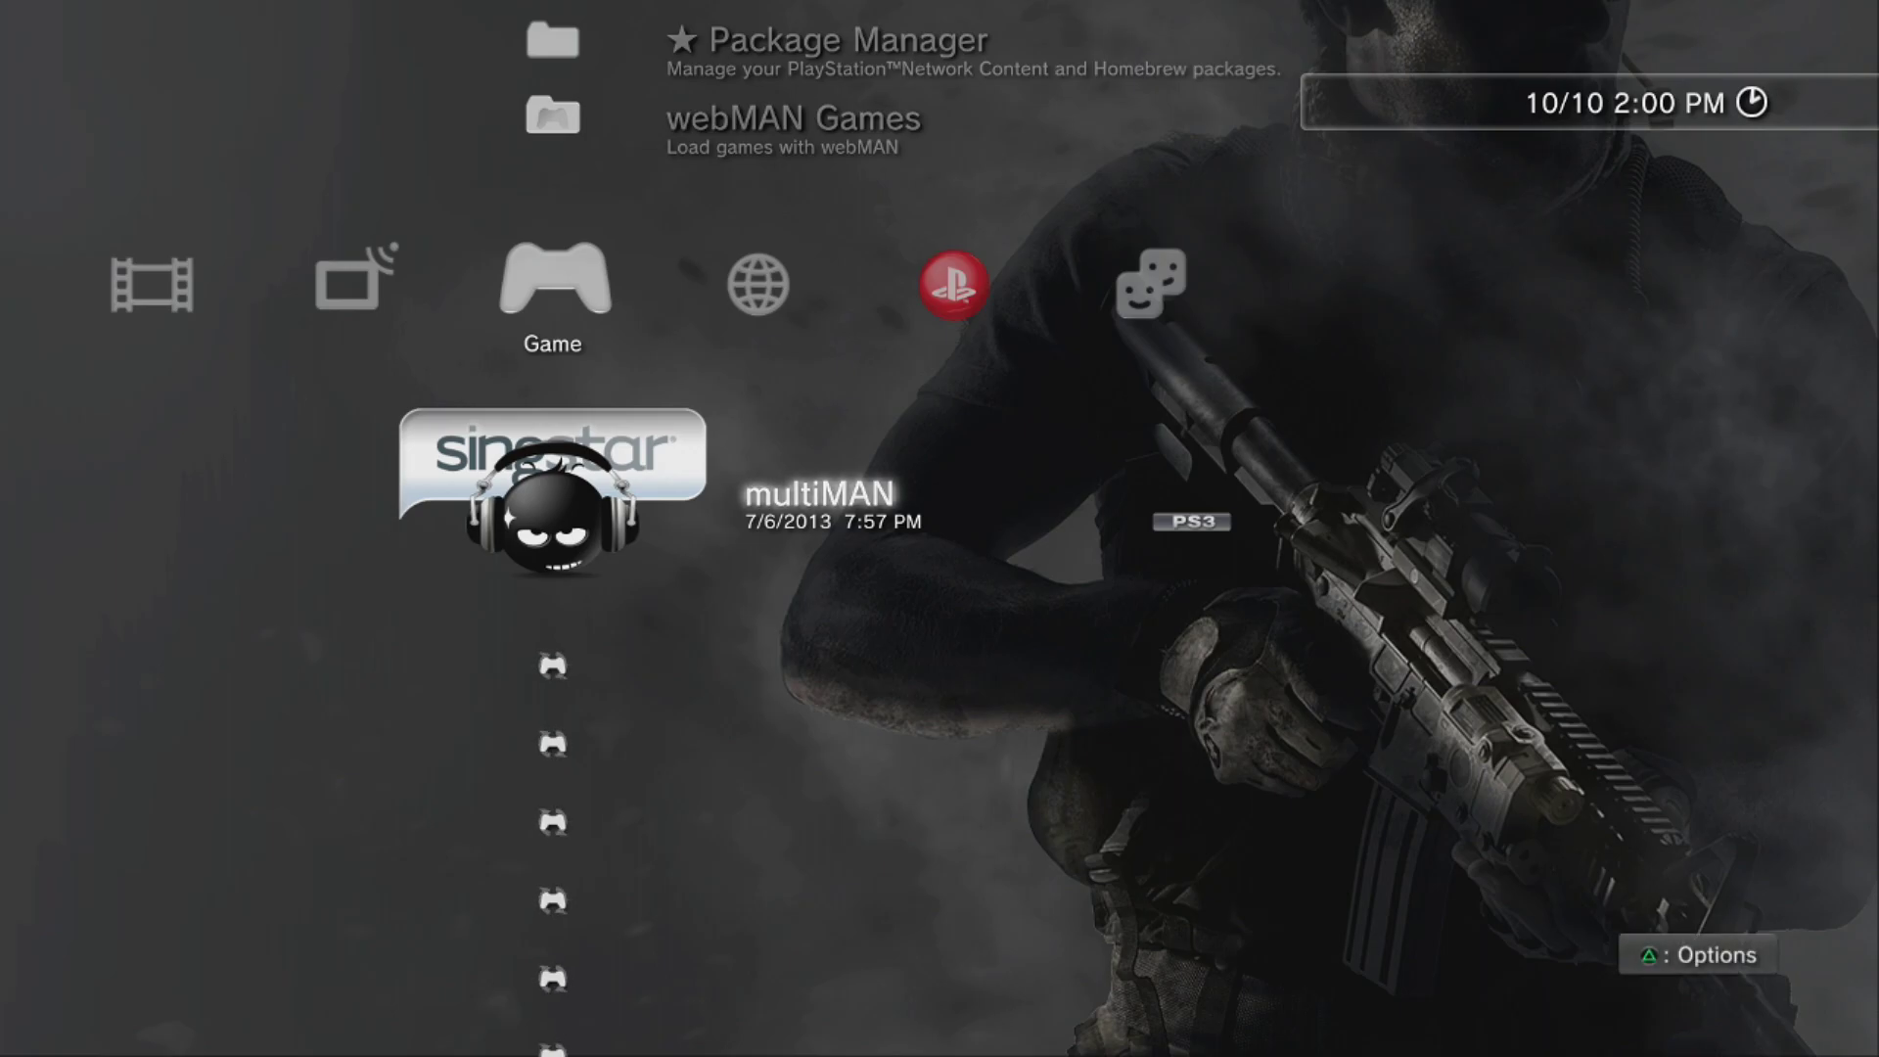
# Step: On the PS3, open Install Package Files within the Package Manager of the Game category
pyautogui.press('Right')
pyautogui.press('Left')
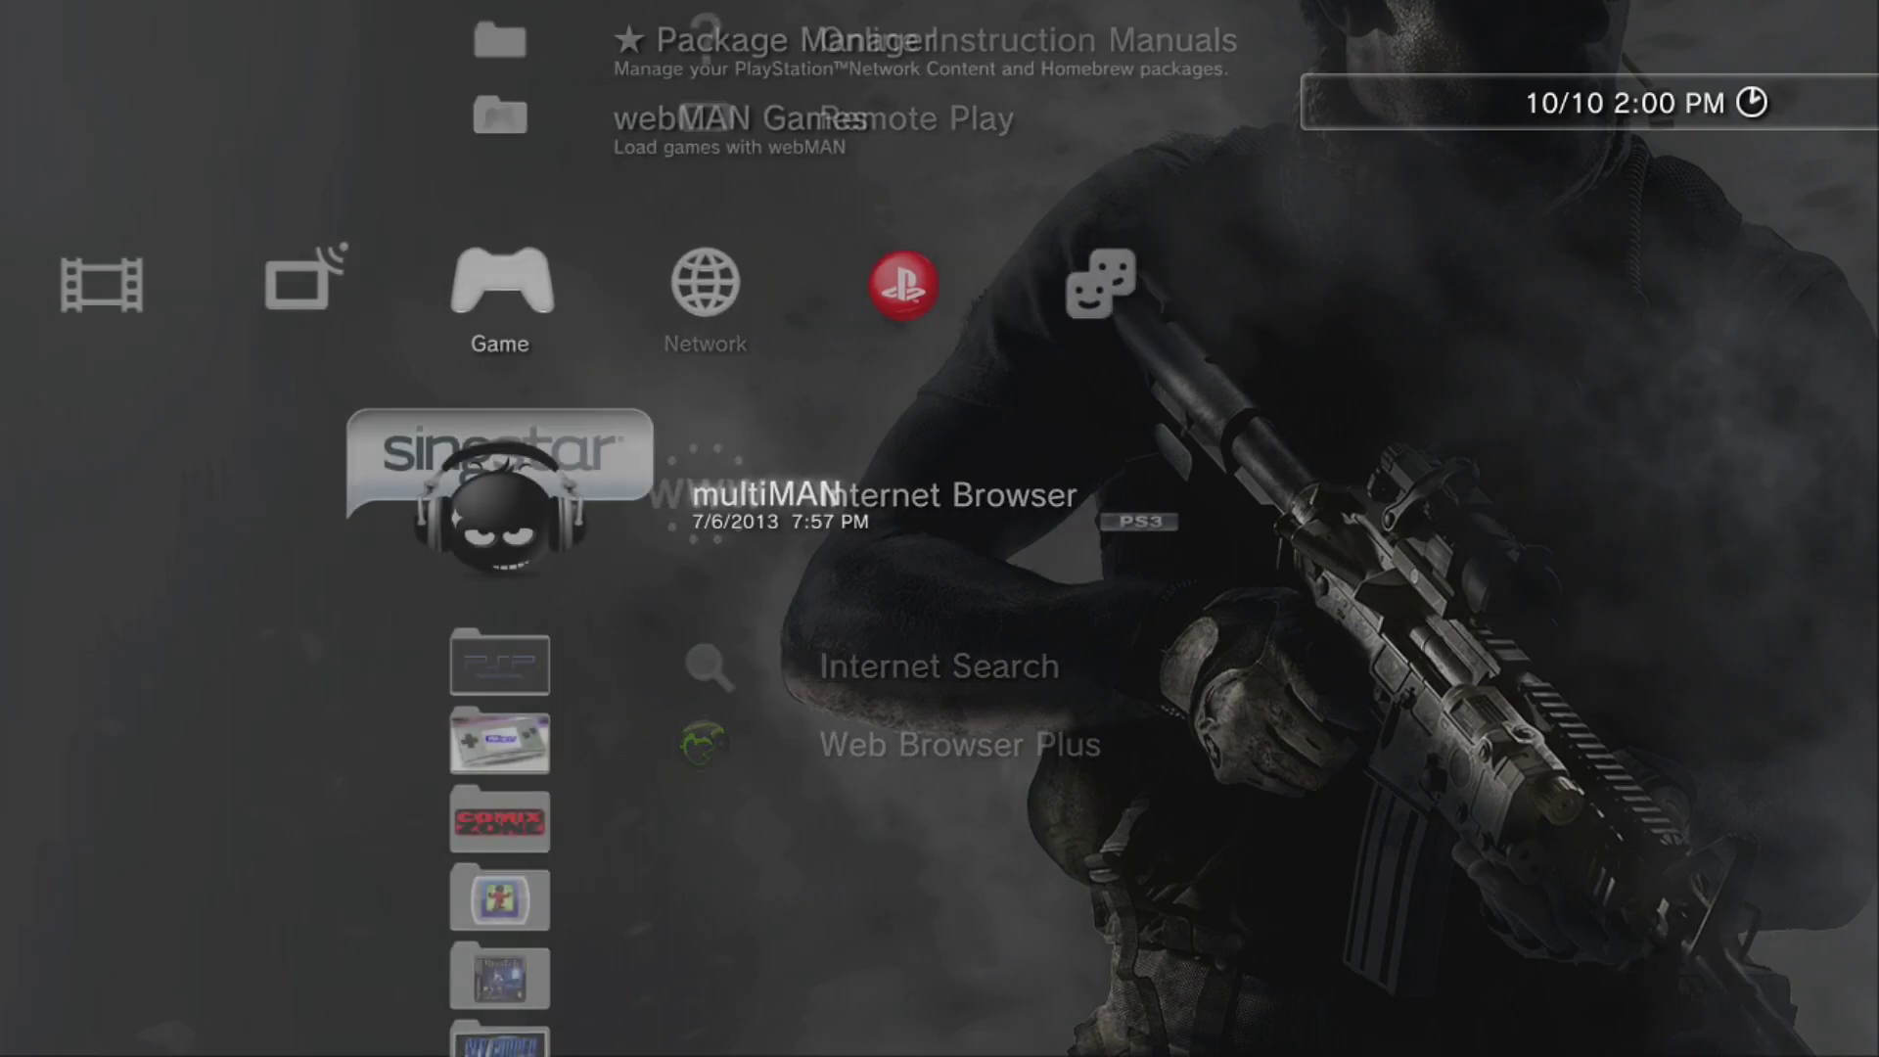
pyautogui.press('Up')
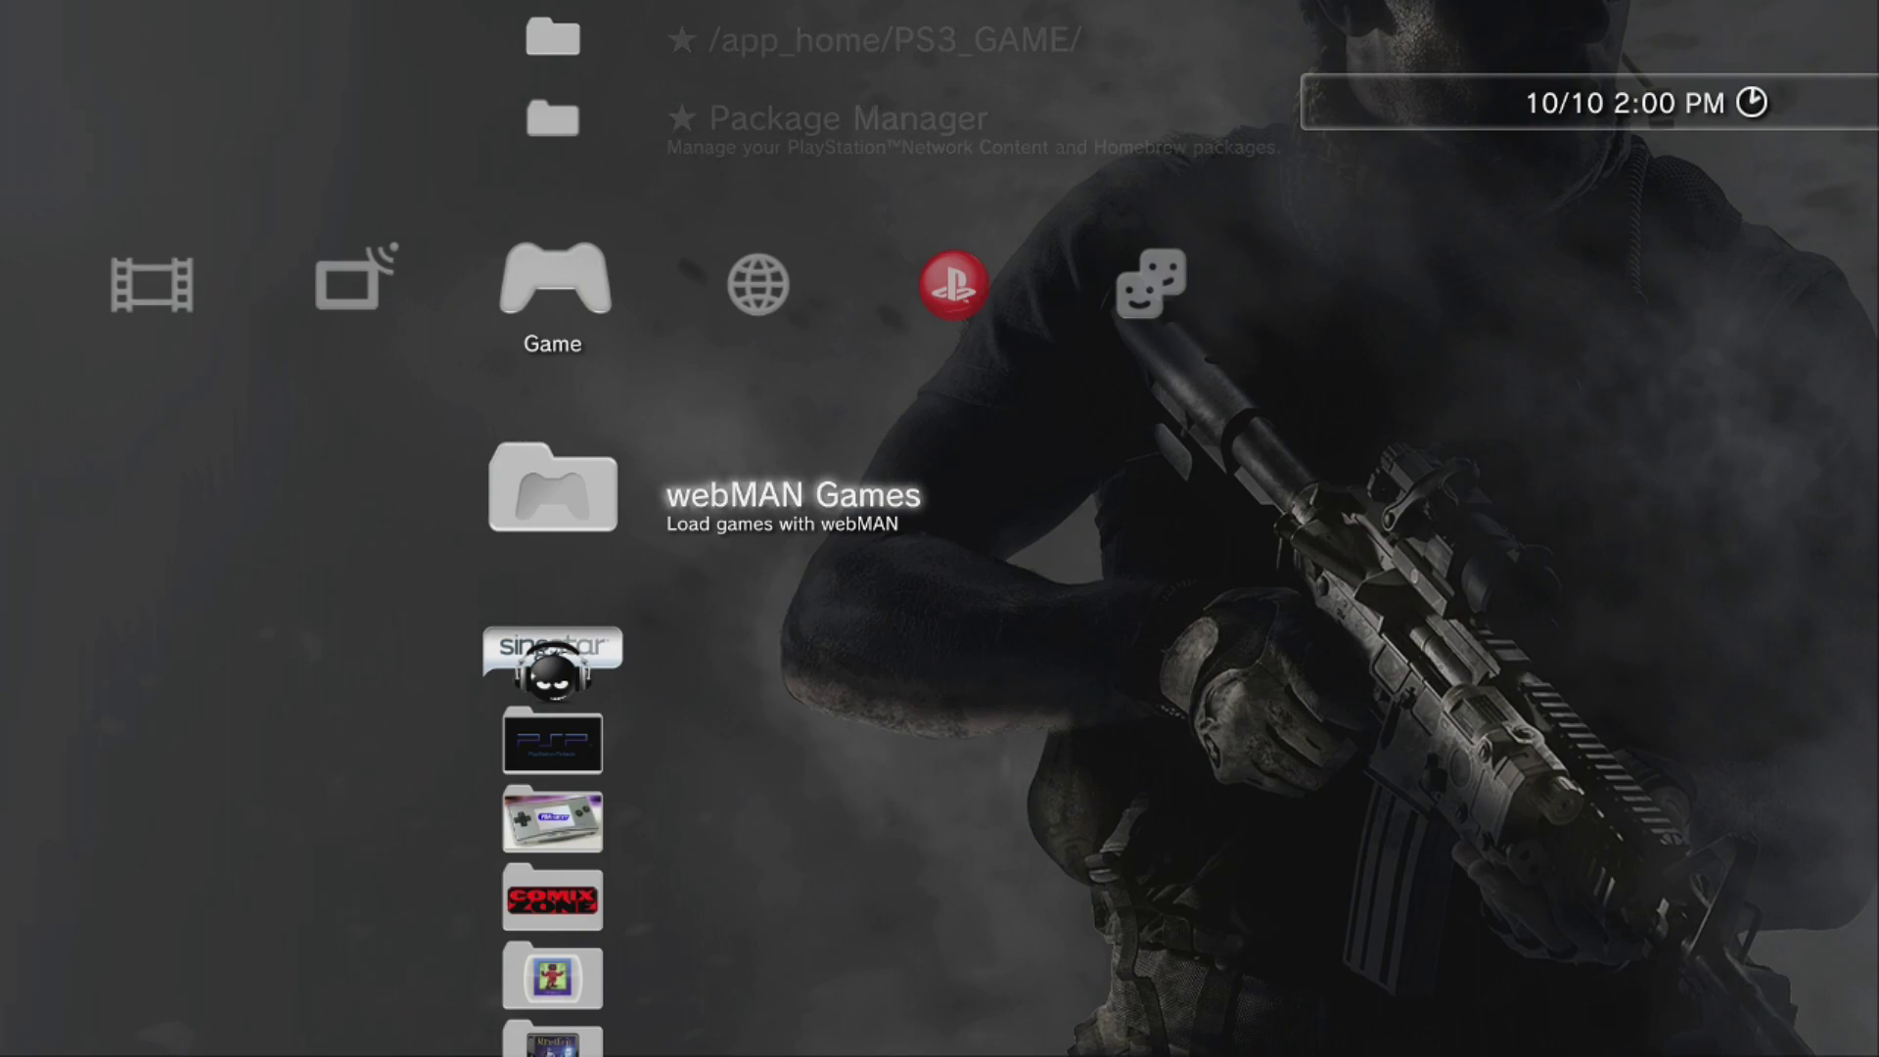
pyautogui.press('Up')
pyautogui.press('Return')
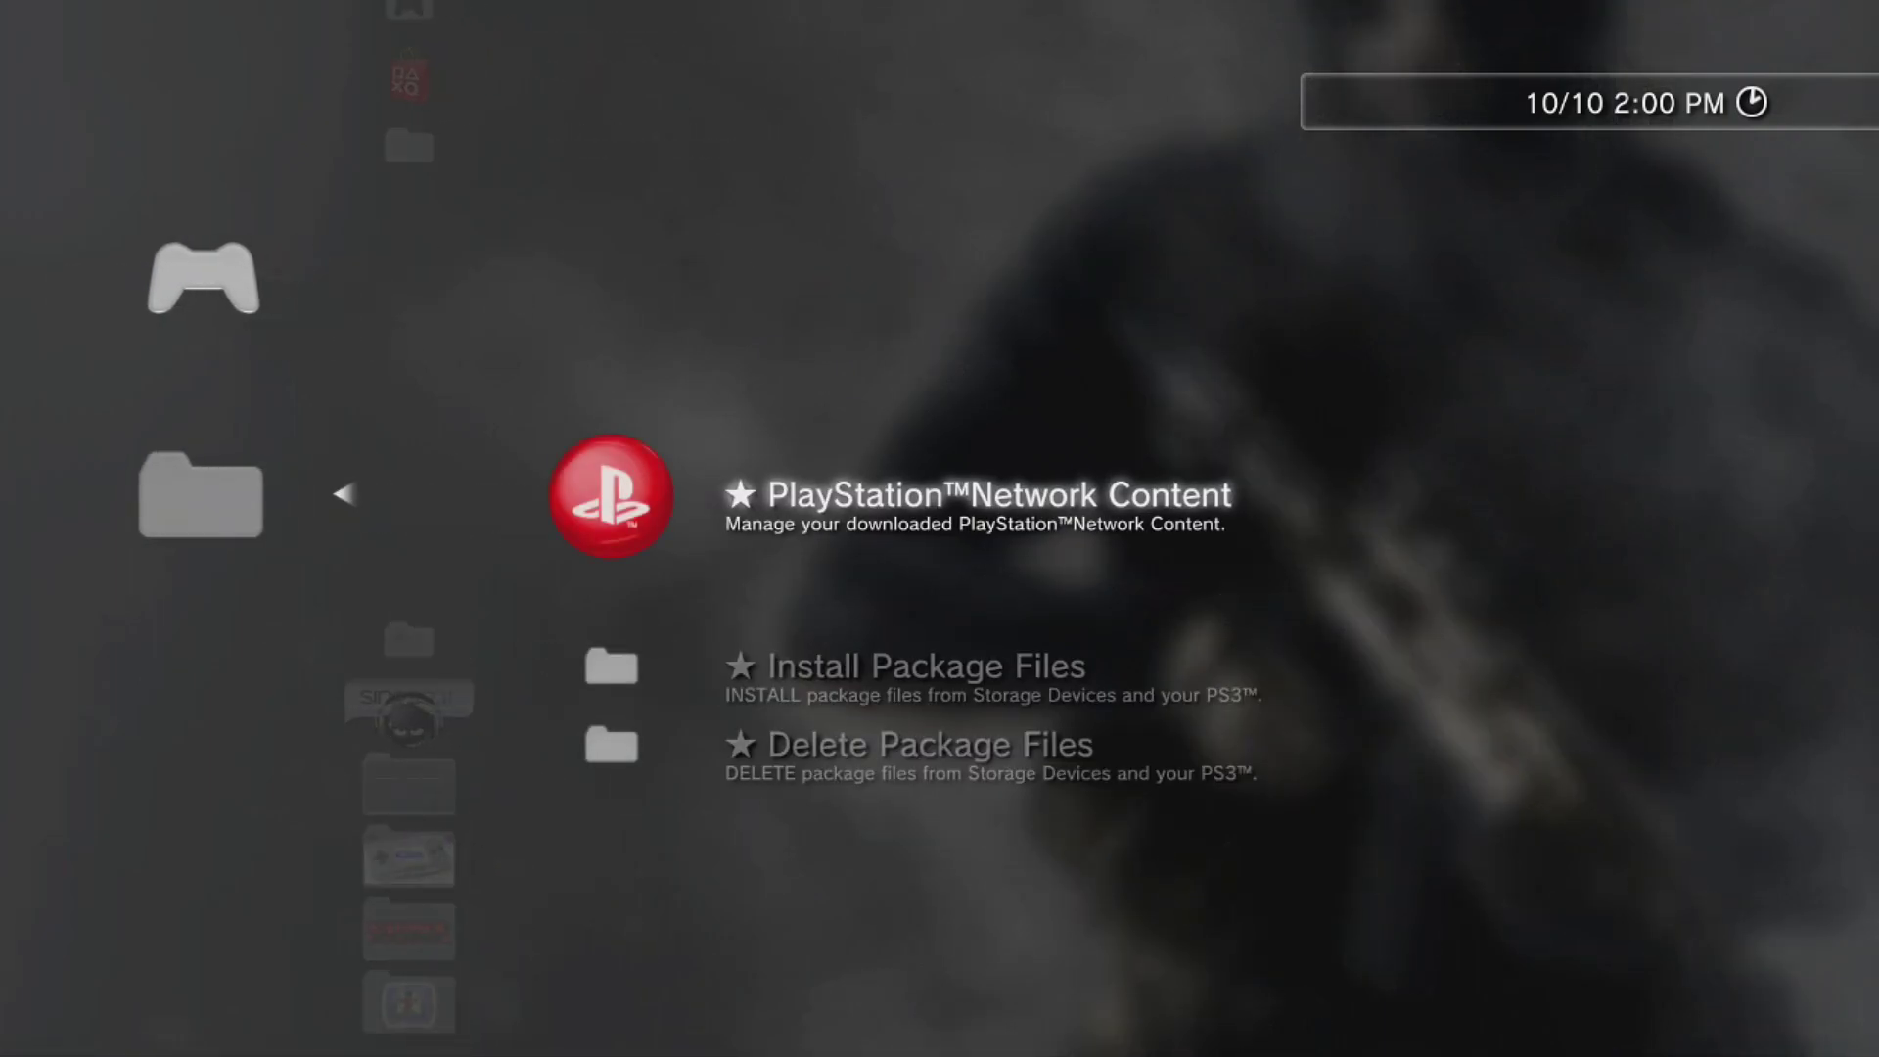
pyautogui.press('Down')
pyautogui.press('Down')
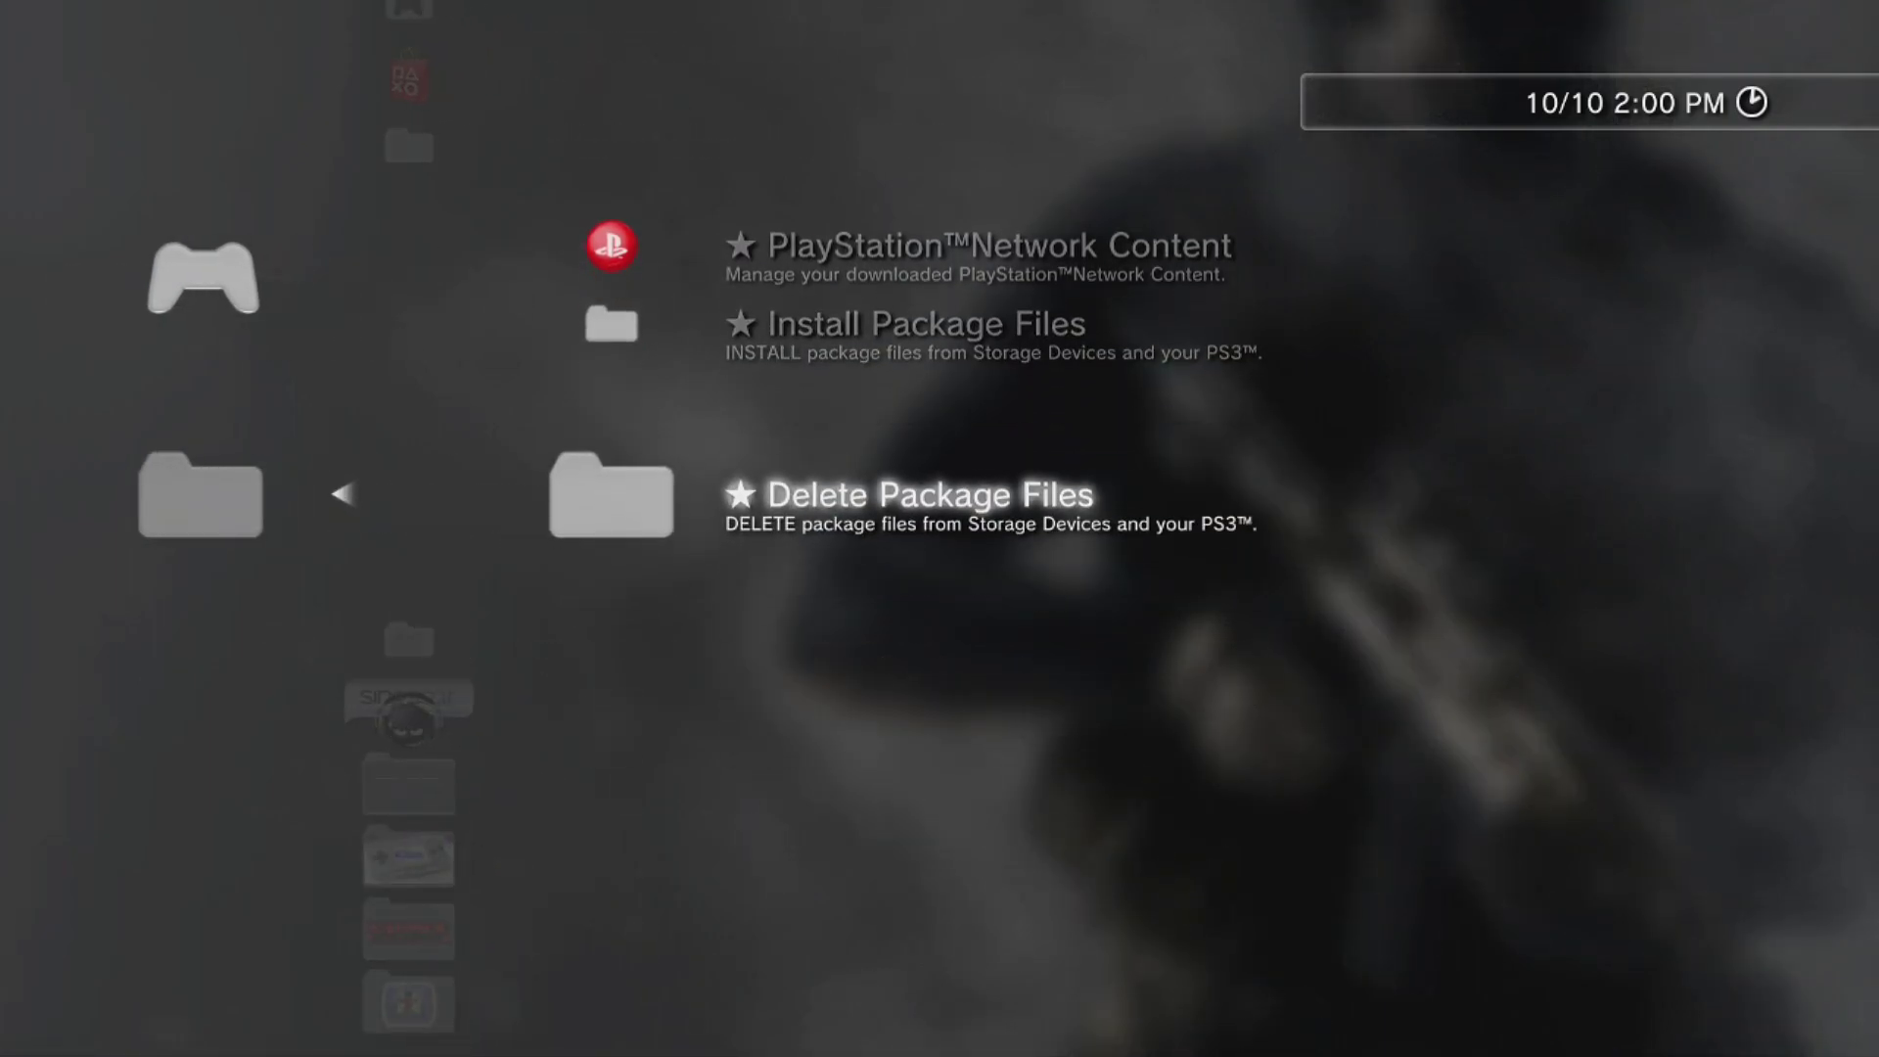
pyautogui.press('Up')
pyautogui.press('Return')
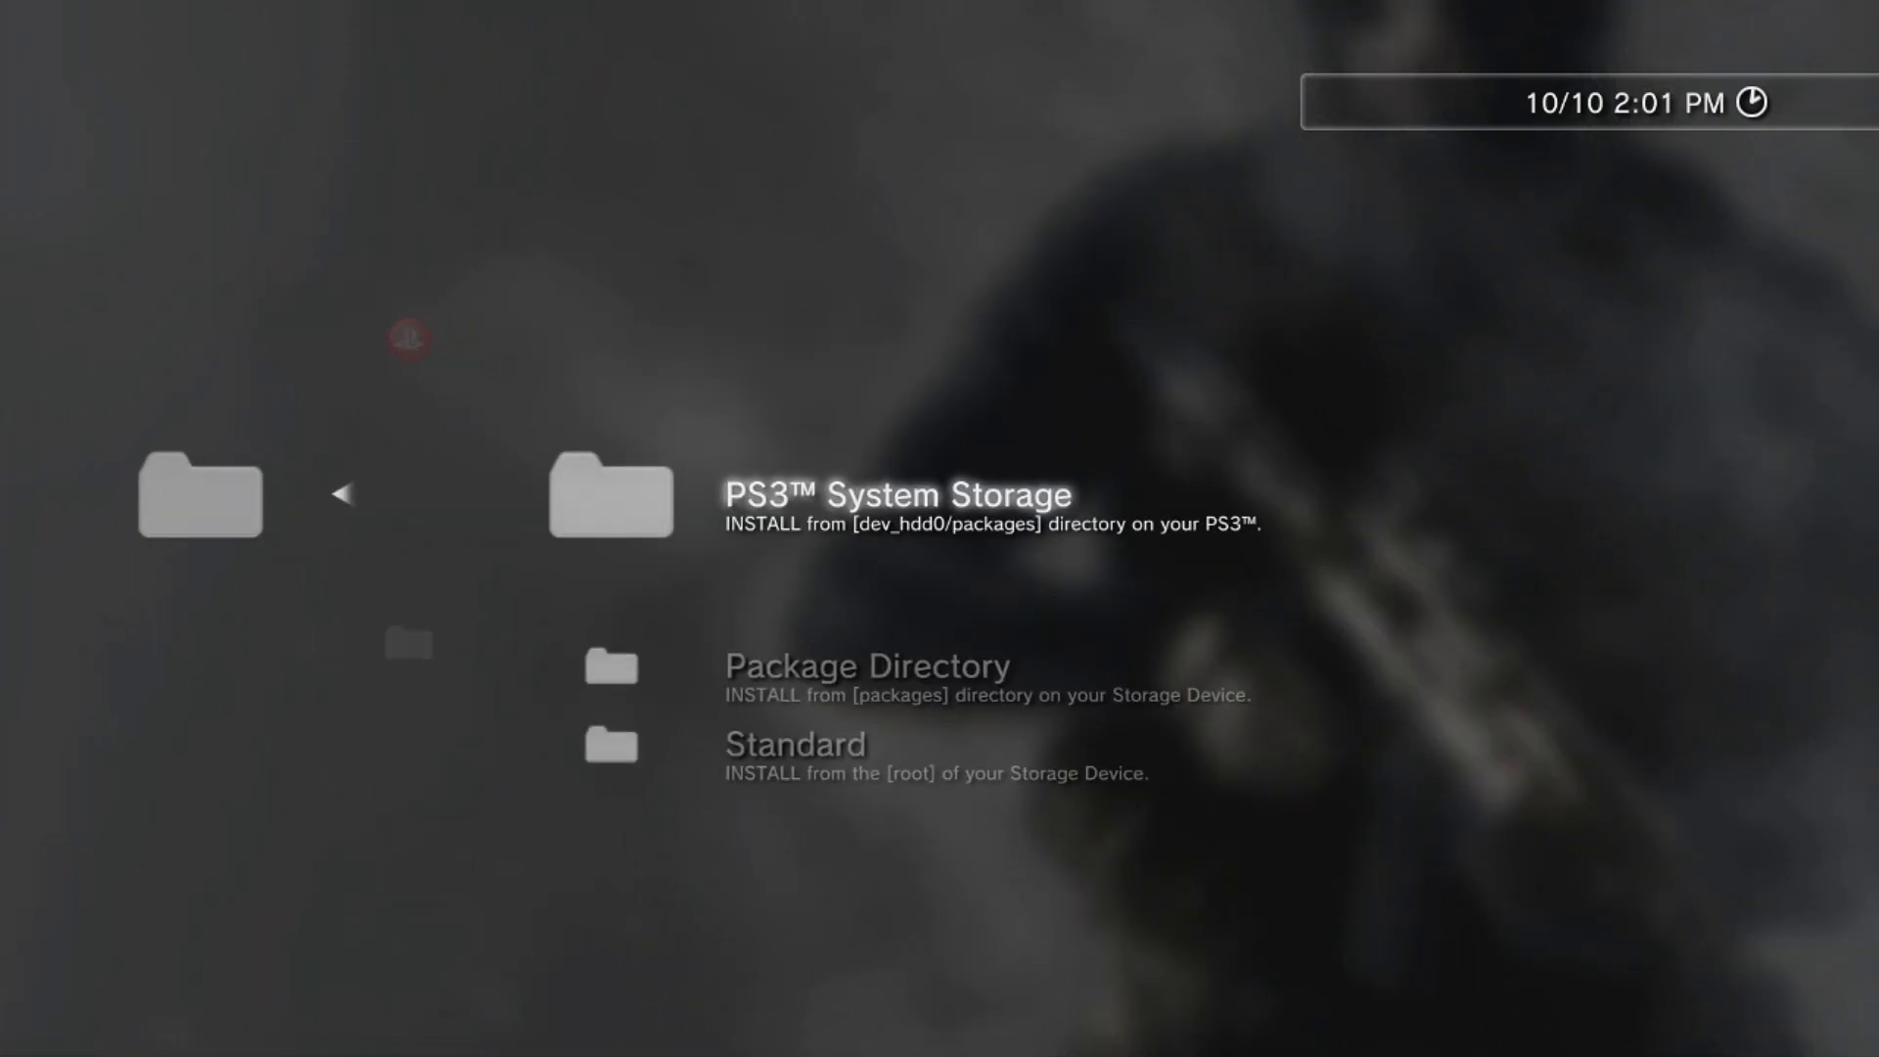
# Step: Locate RetroArch.PS3.CEX.PS3.pkg in the Standard list of packages at the storage device's root
pyautogui.press('Down')
pyautogui.press('Down')
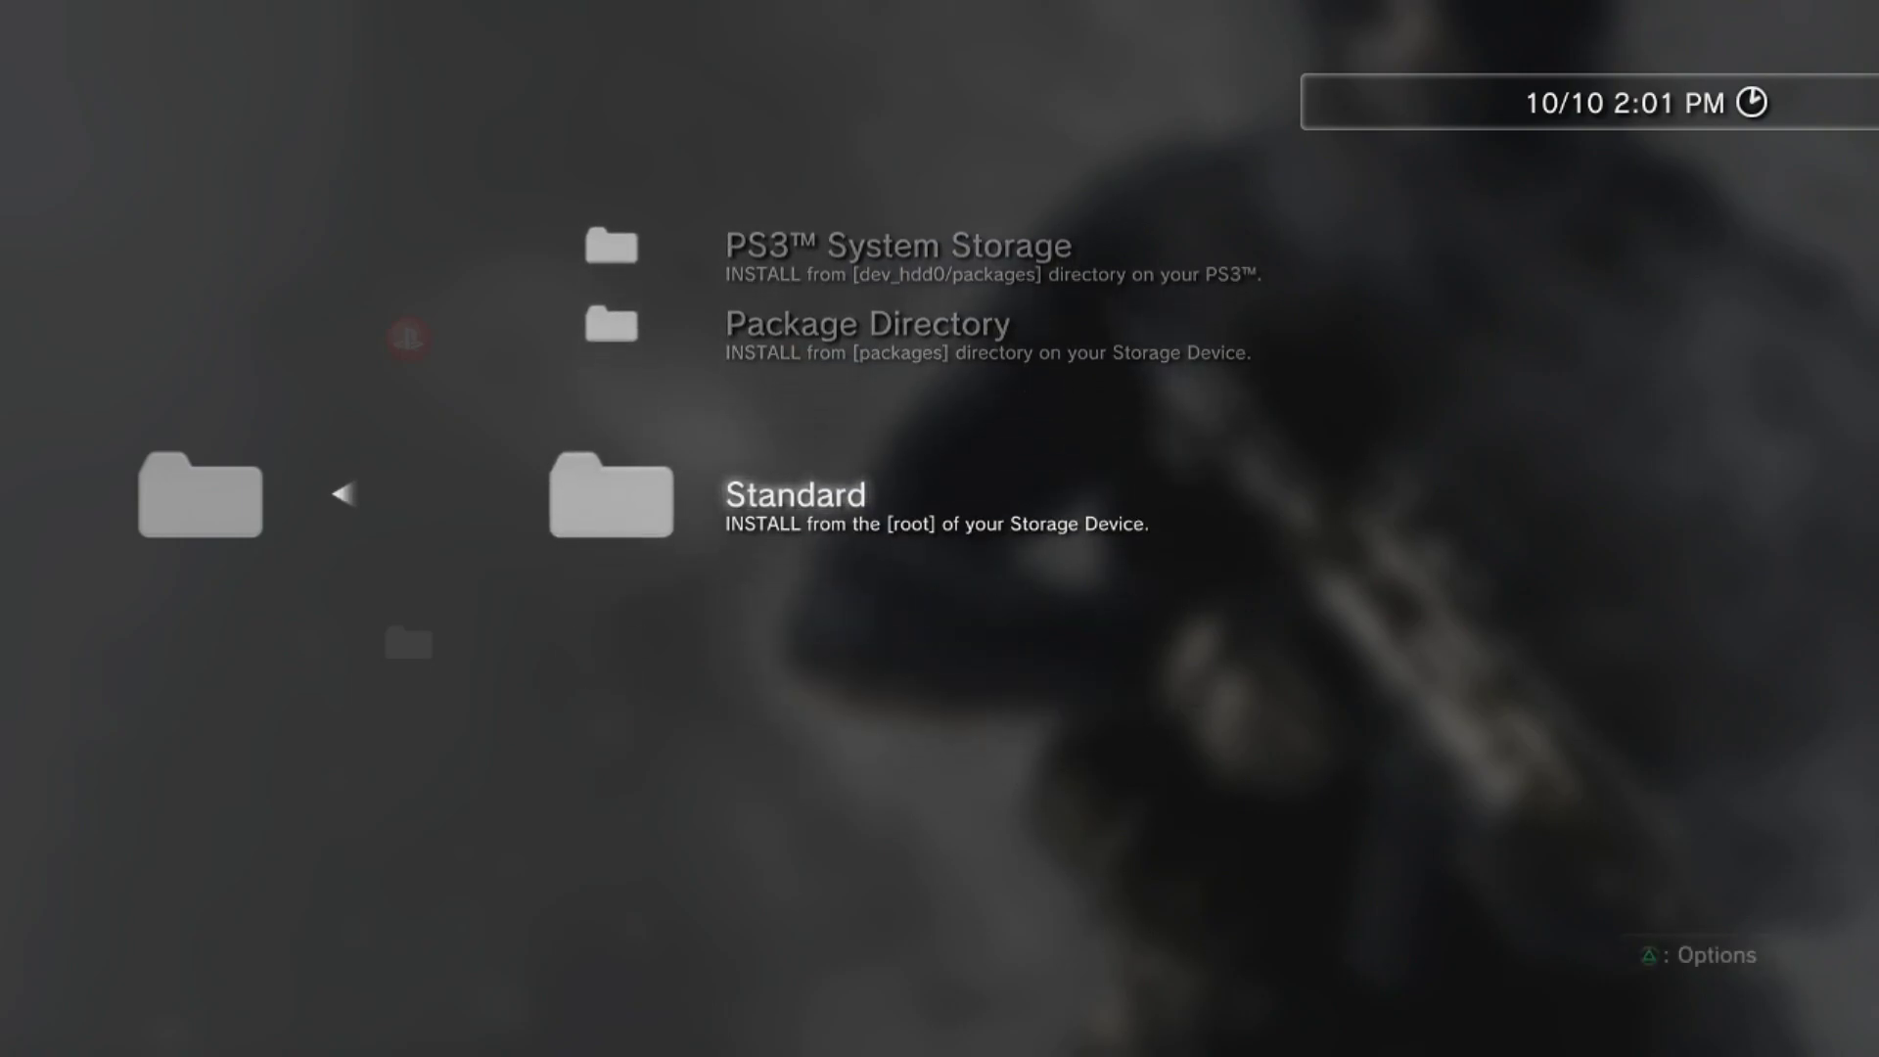
pyautogui.press('Return')
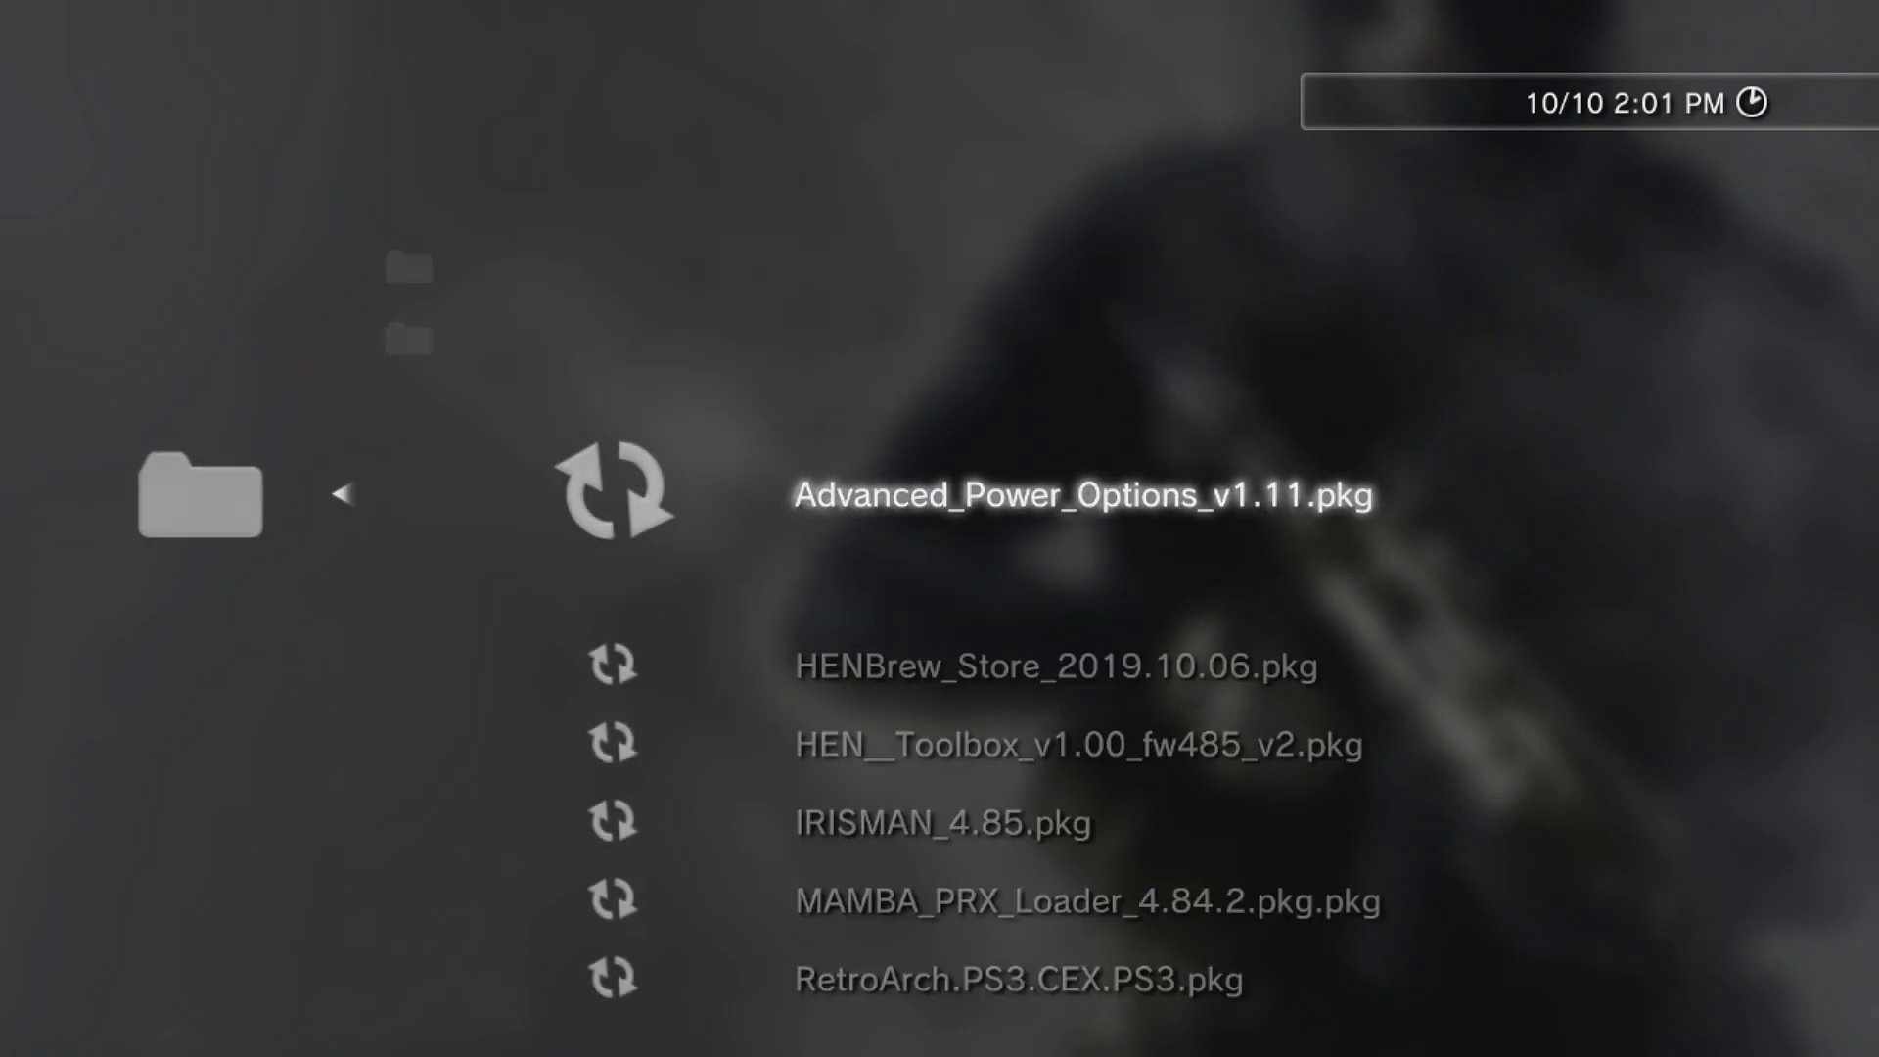
pyautogui.press('Down')
pyautogui.press('Down')
pyautogui.press('Down')
pyautogui.press('Down')
pyautogui.press('Down')
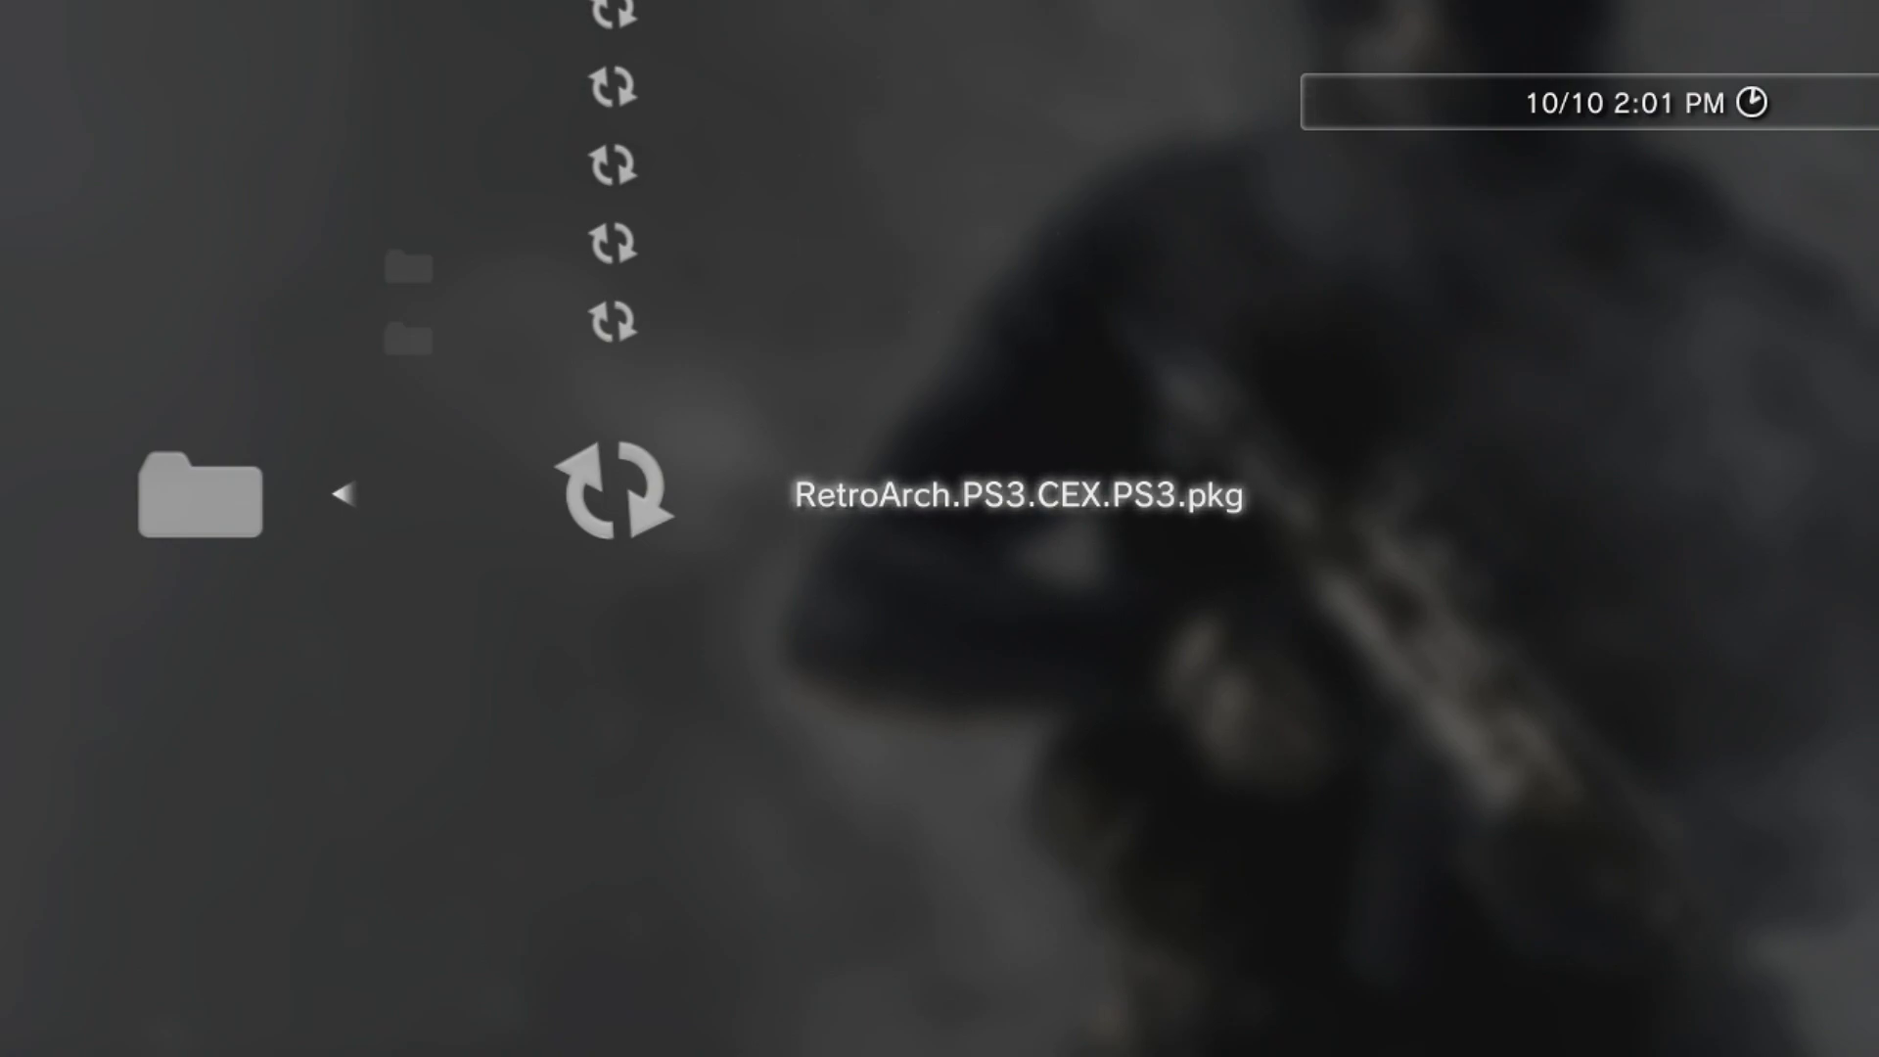
# Step: Leave the package manager and launch RetroArch from the Unknown folder in the Game category
pyautogui.press('Left')
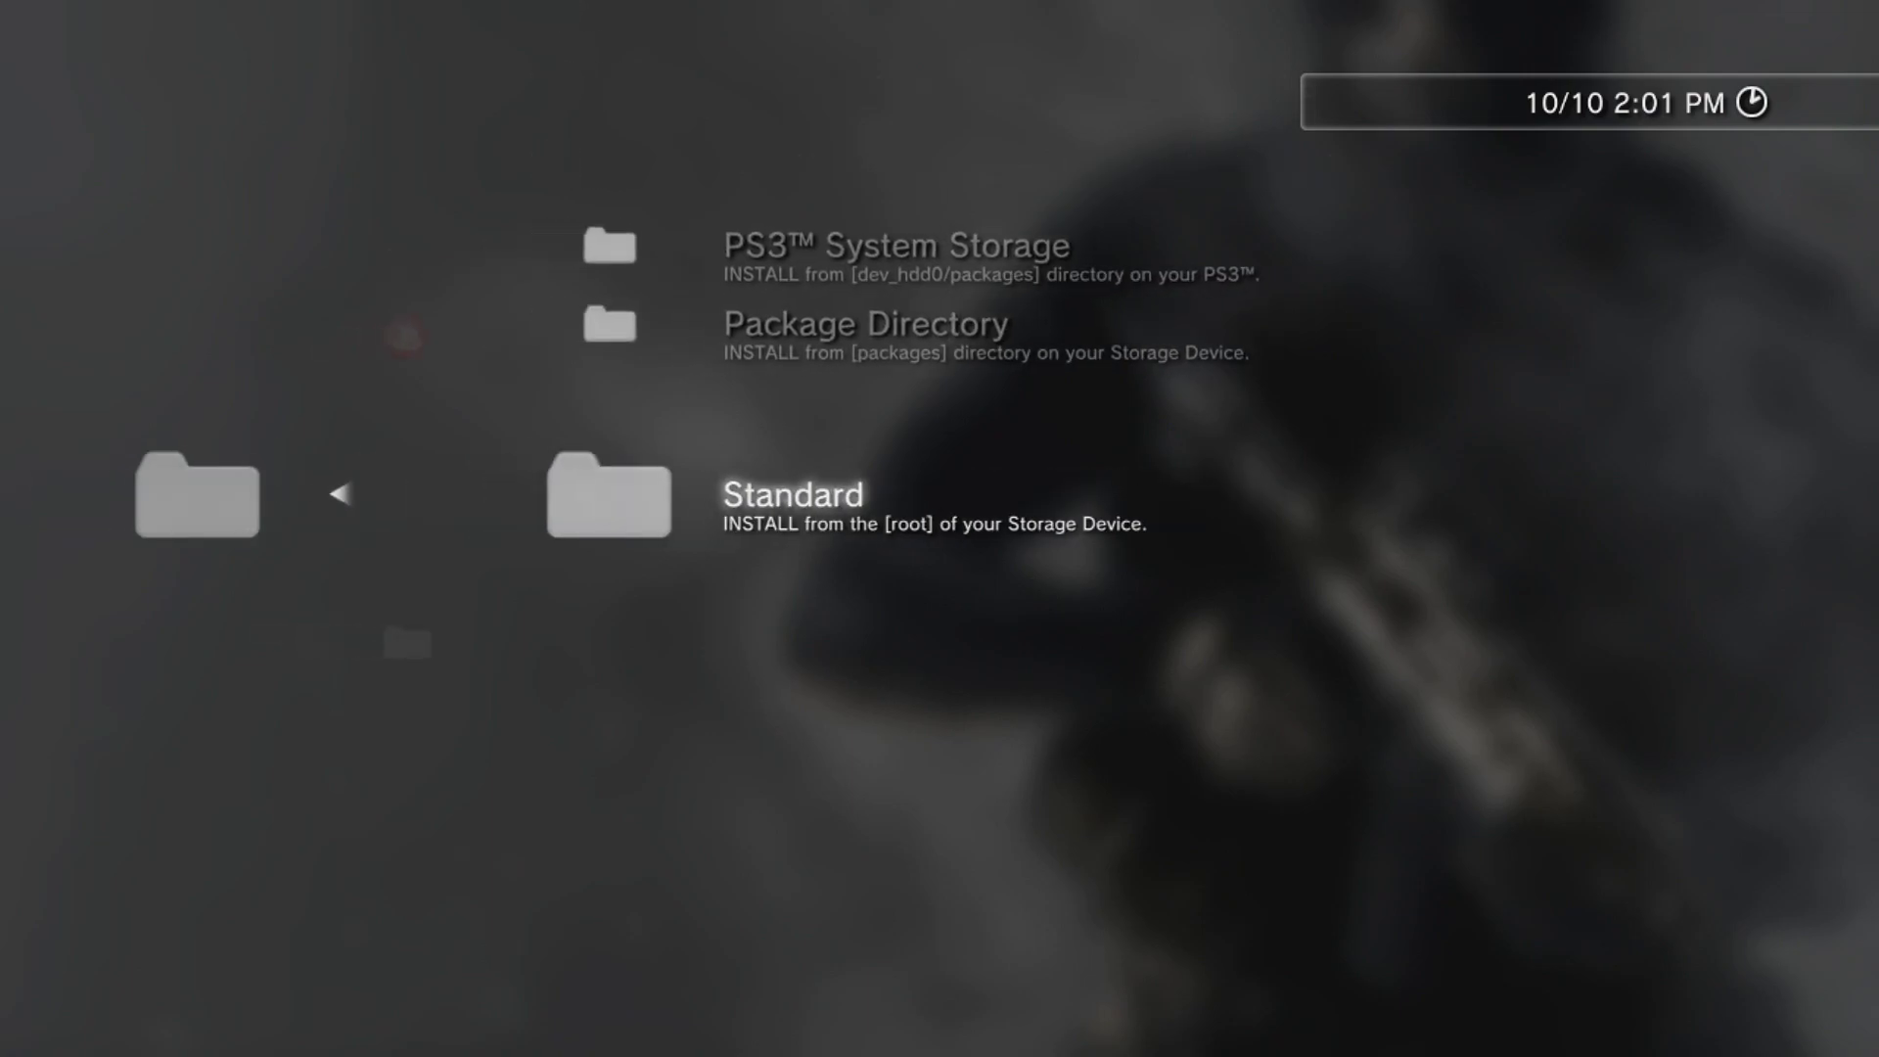
pyautogui.press('Left')
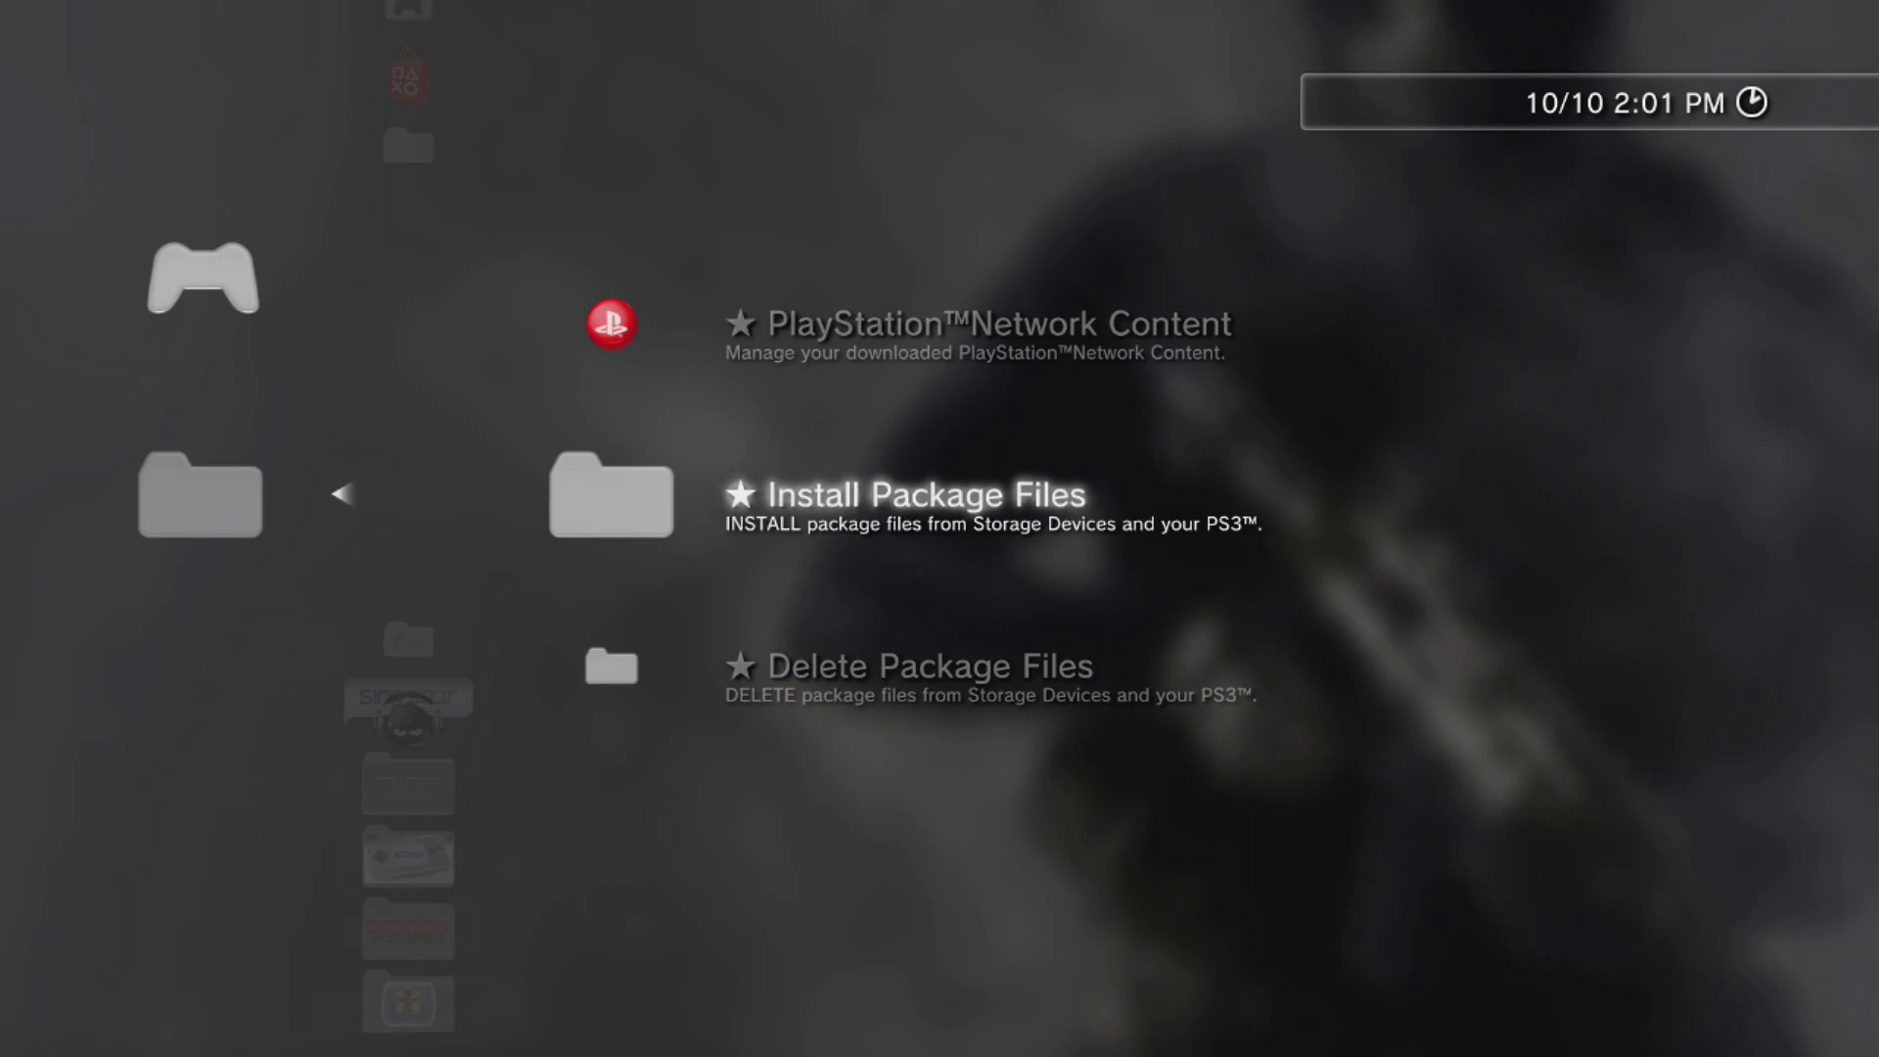
pyautogui.press('Left')
pyautogui.press('Down')
pyautogui.press('Down')
pyautogui.press('Down')
pyautogui.press('Down')
pyautogui.press('Down')
pyautogui.press('Down')
pyautogui.press('Down')
pyautogui.press('Down')
pyautogui.press('Down')
pyautogui.press('Down')
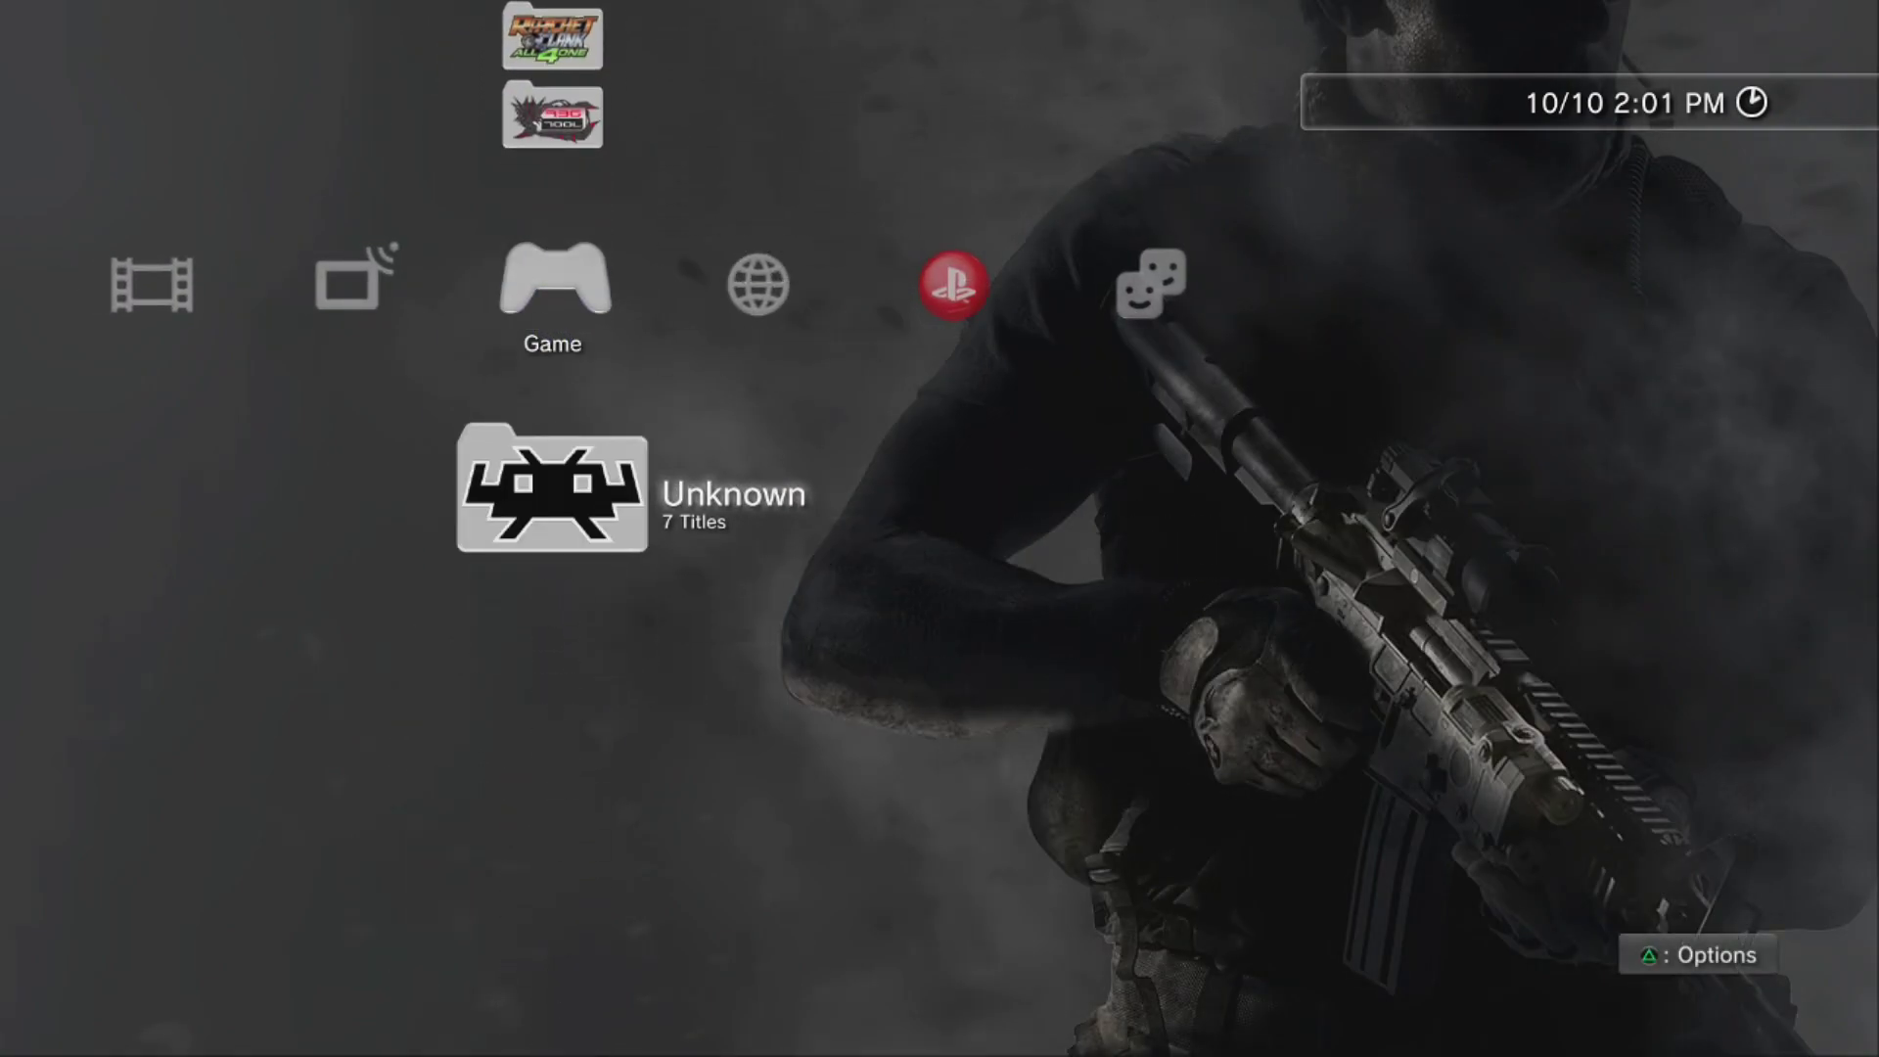
pyautogui.press('Return')
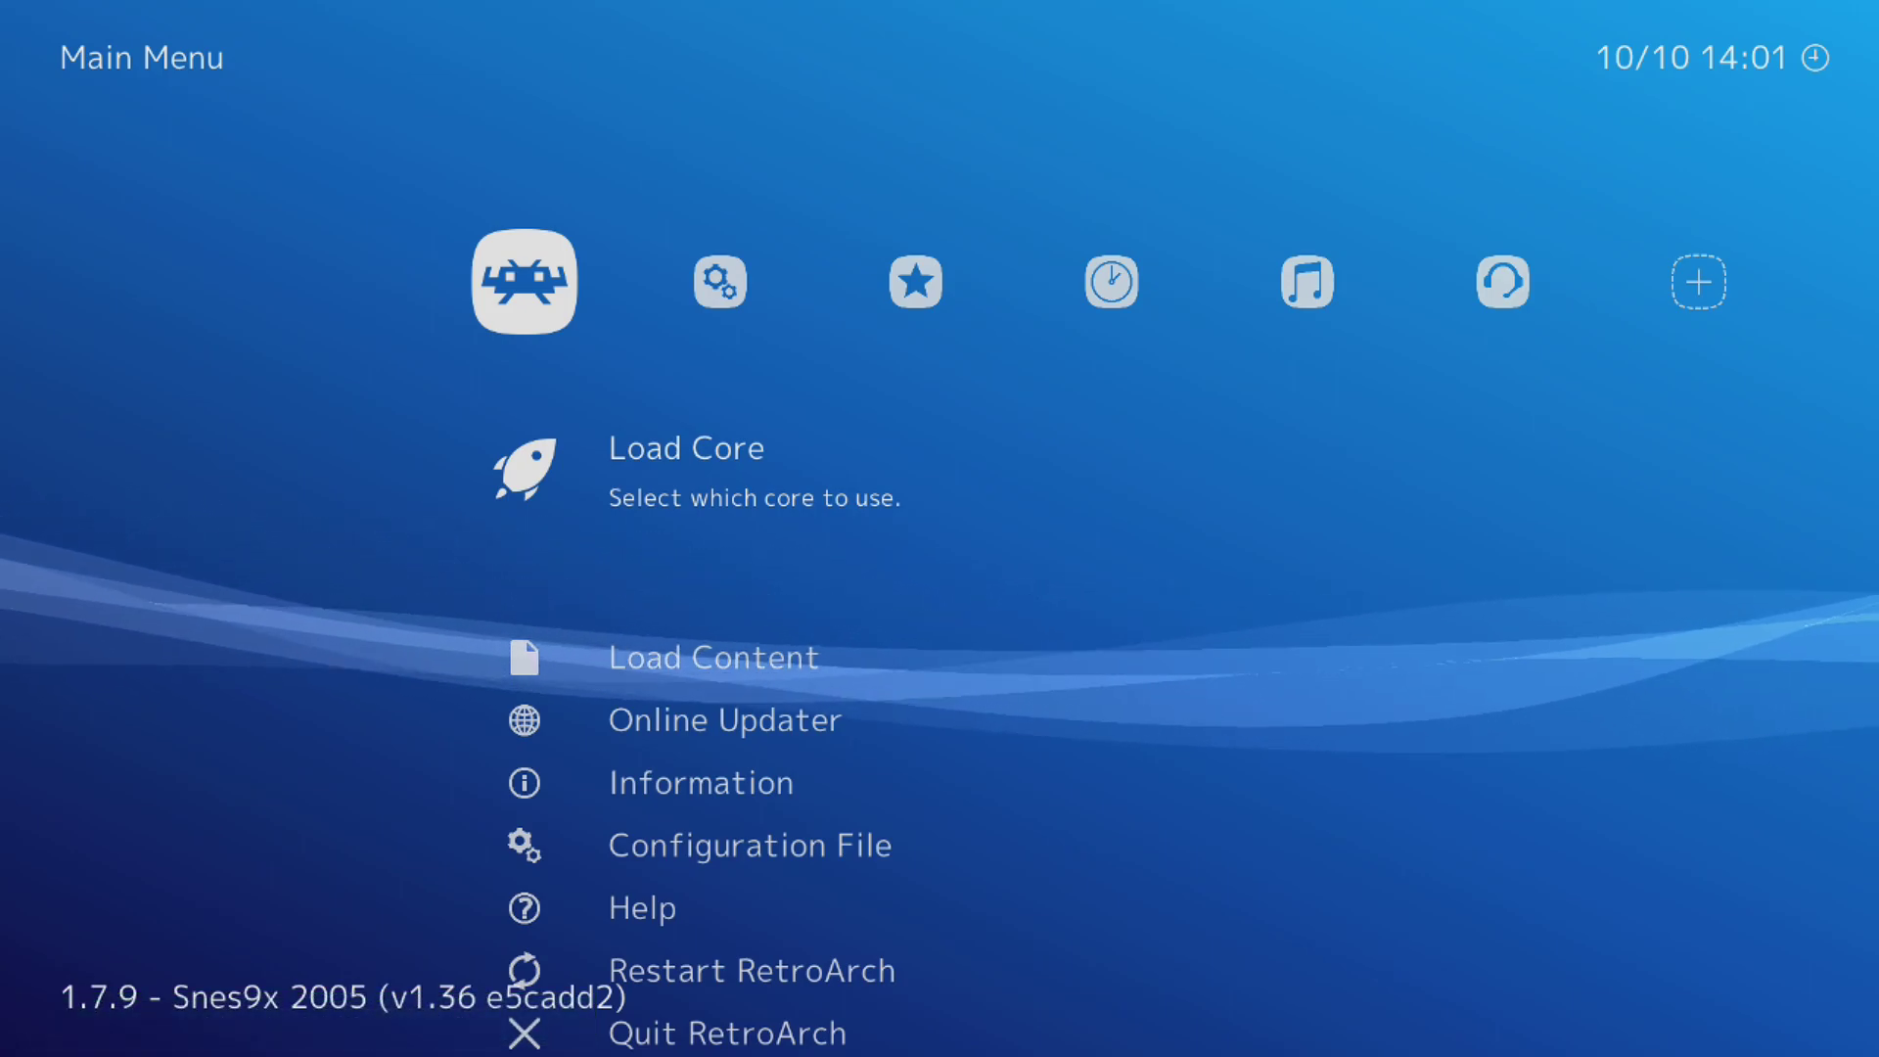
pyautogui.press('Right')
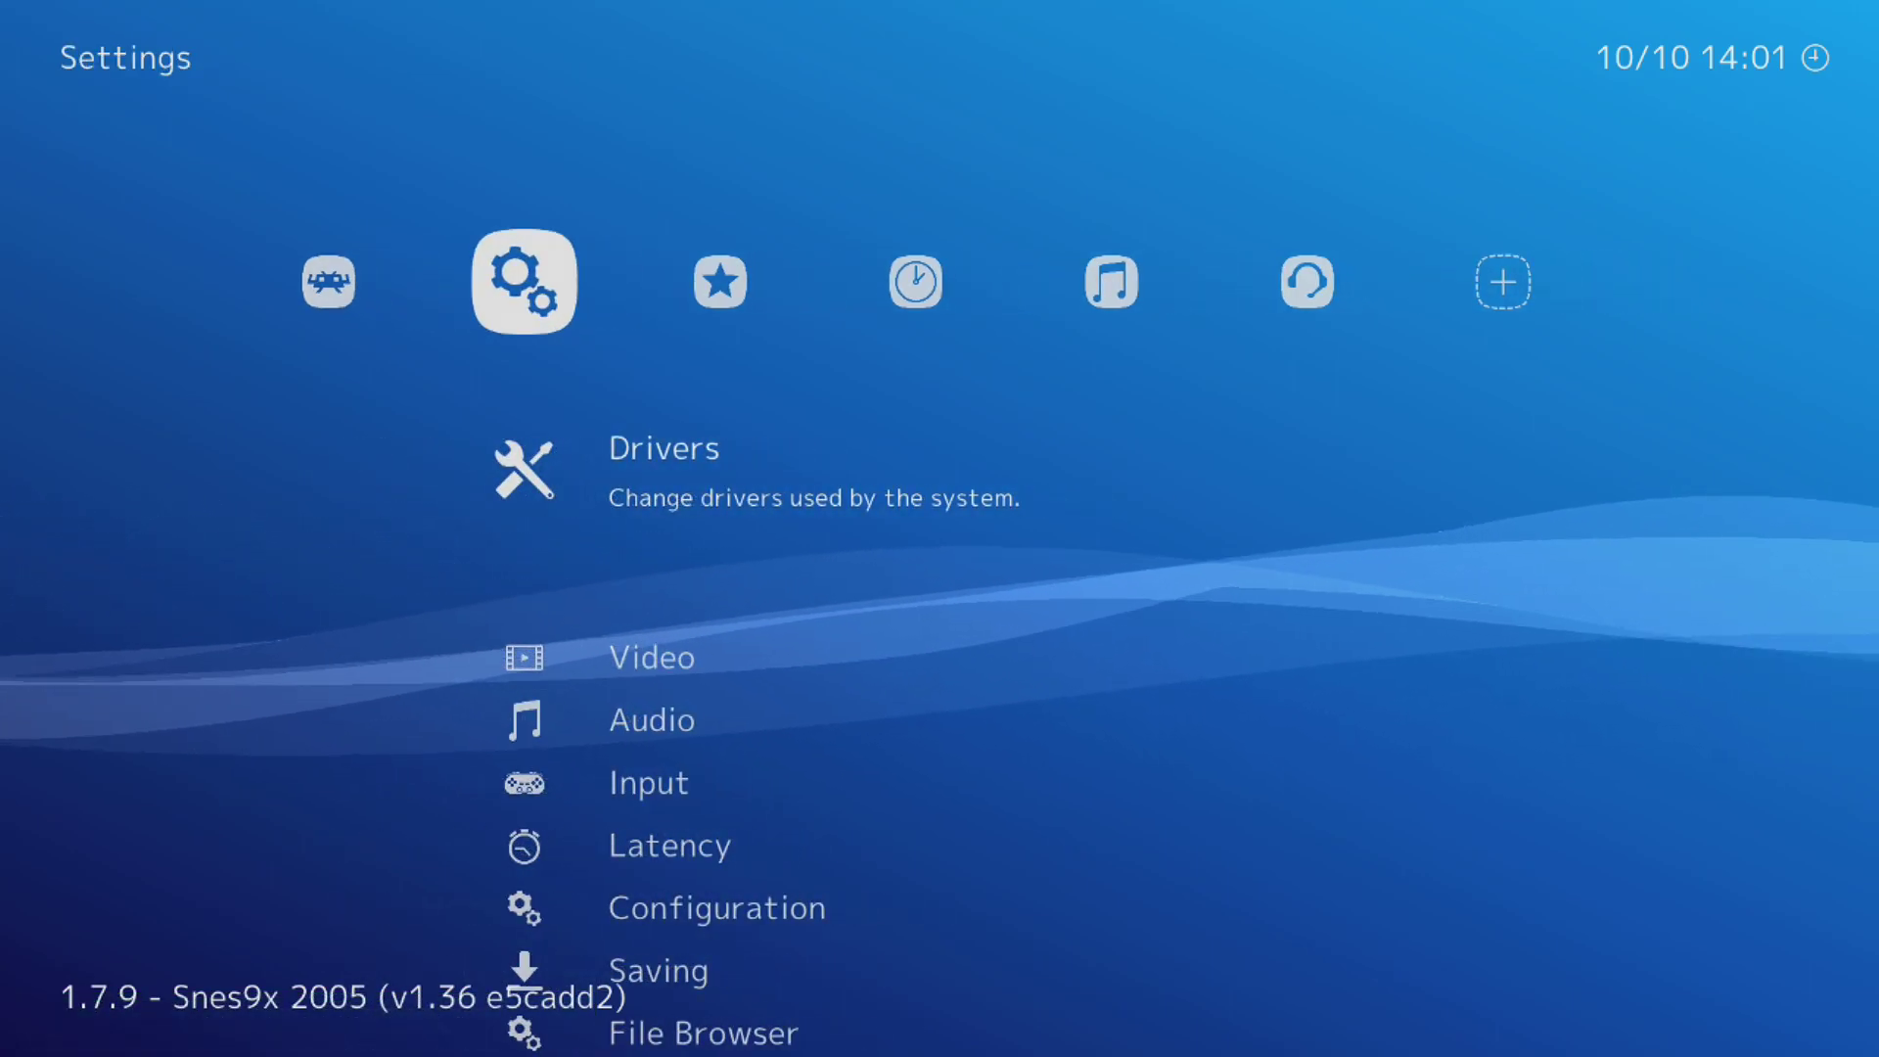
pyautogui.press('Left')
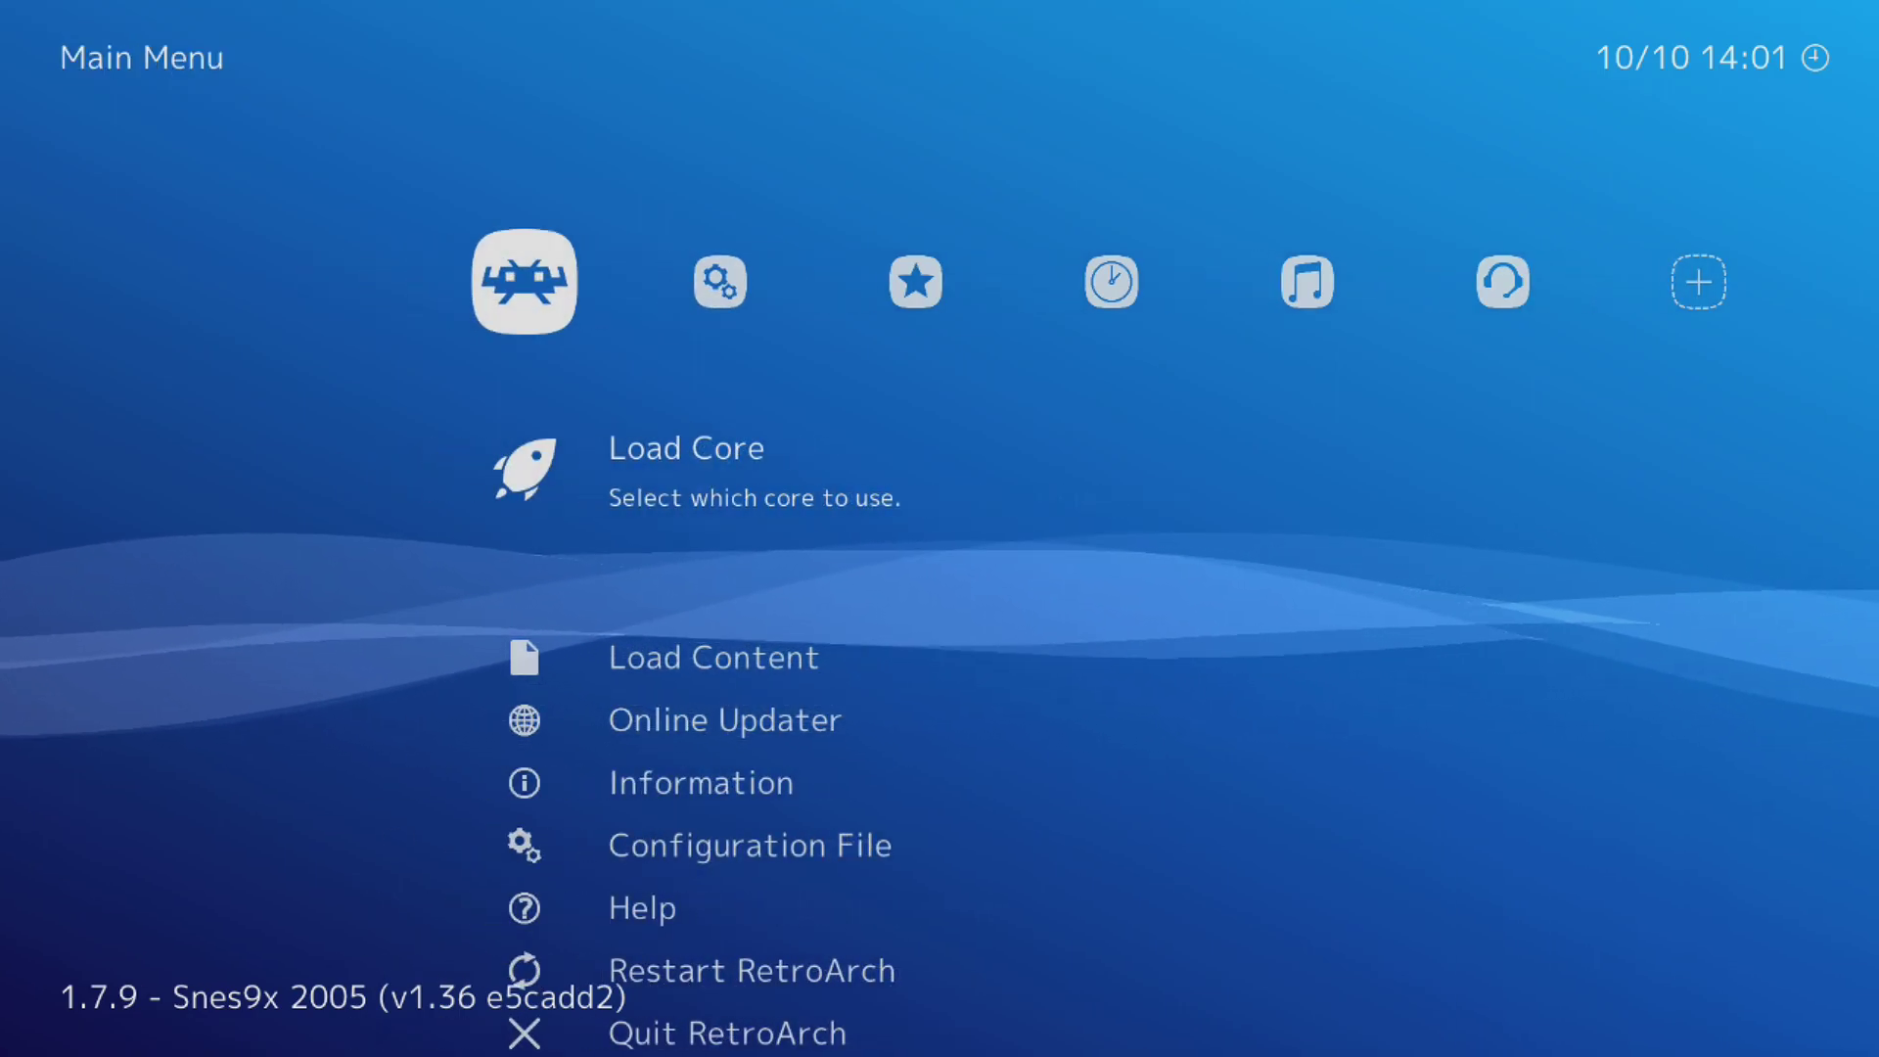
pyautogui.press('Down')
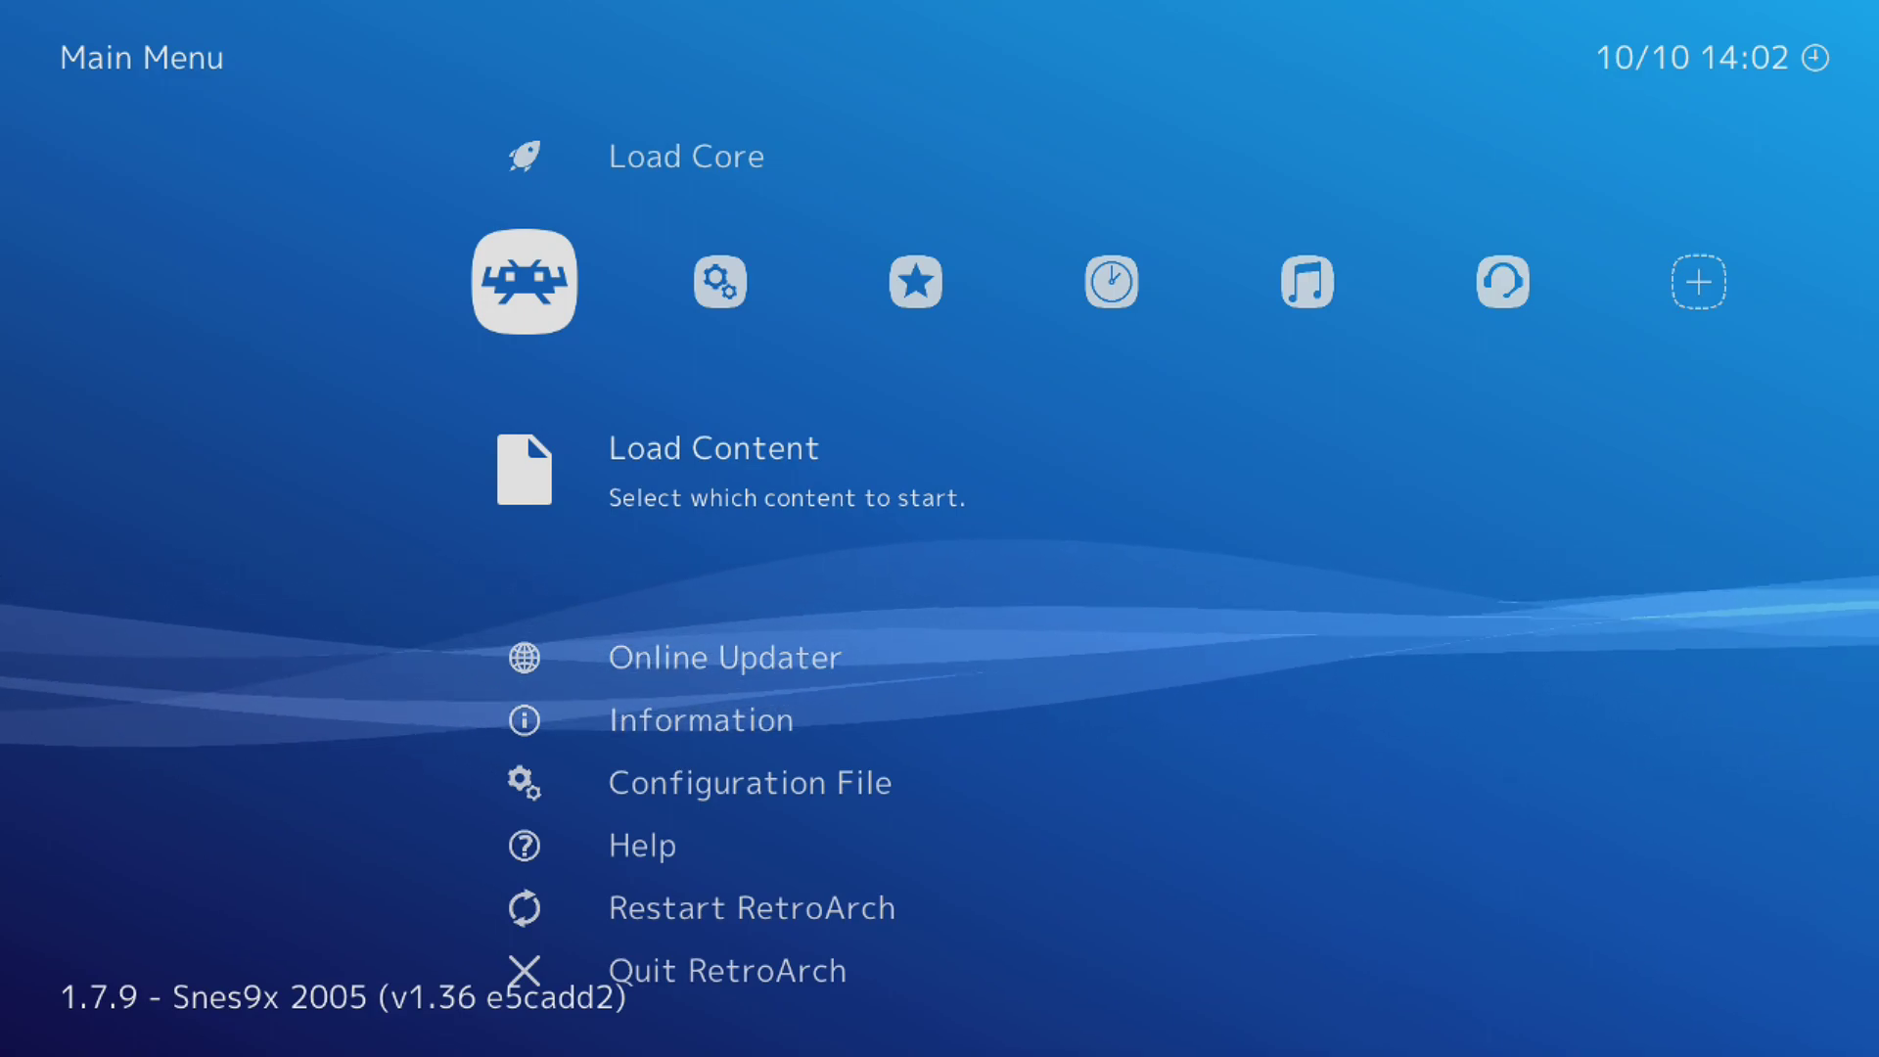
pyautogui.press('Down')
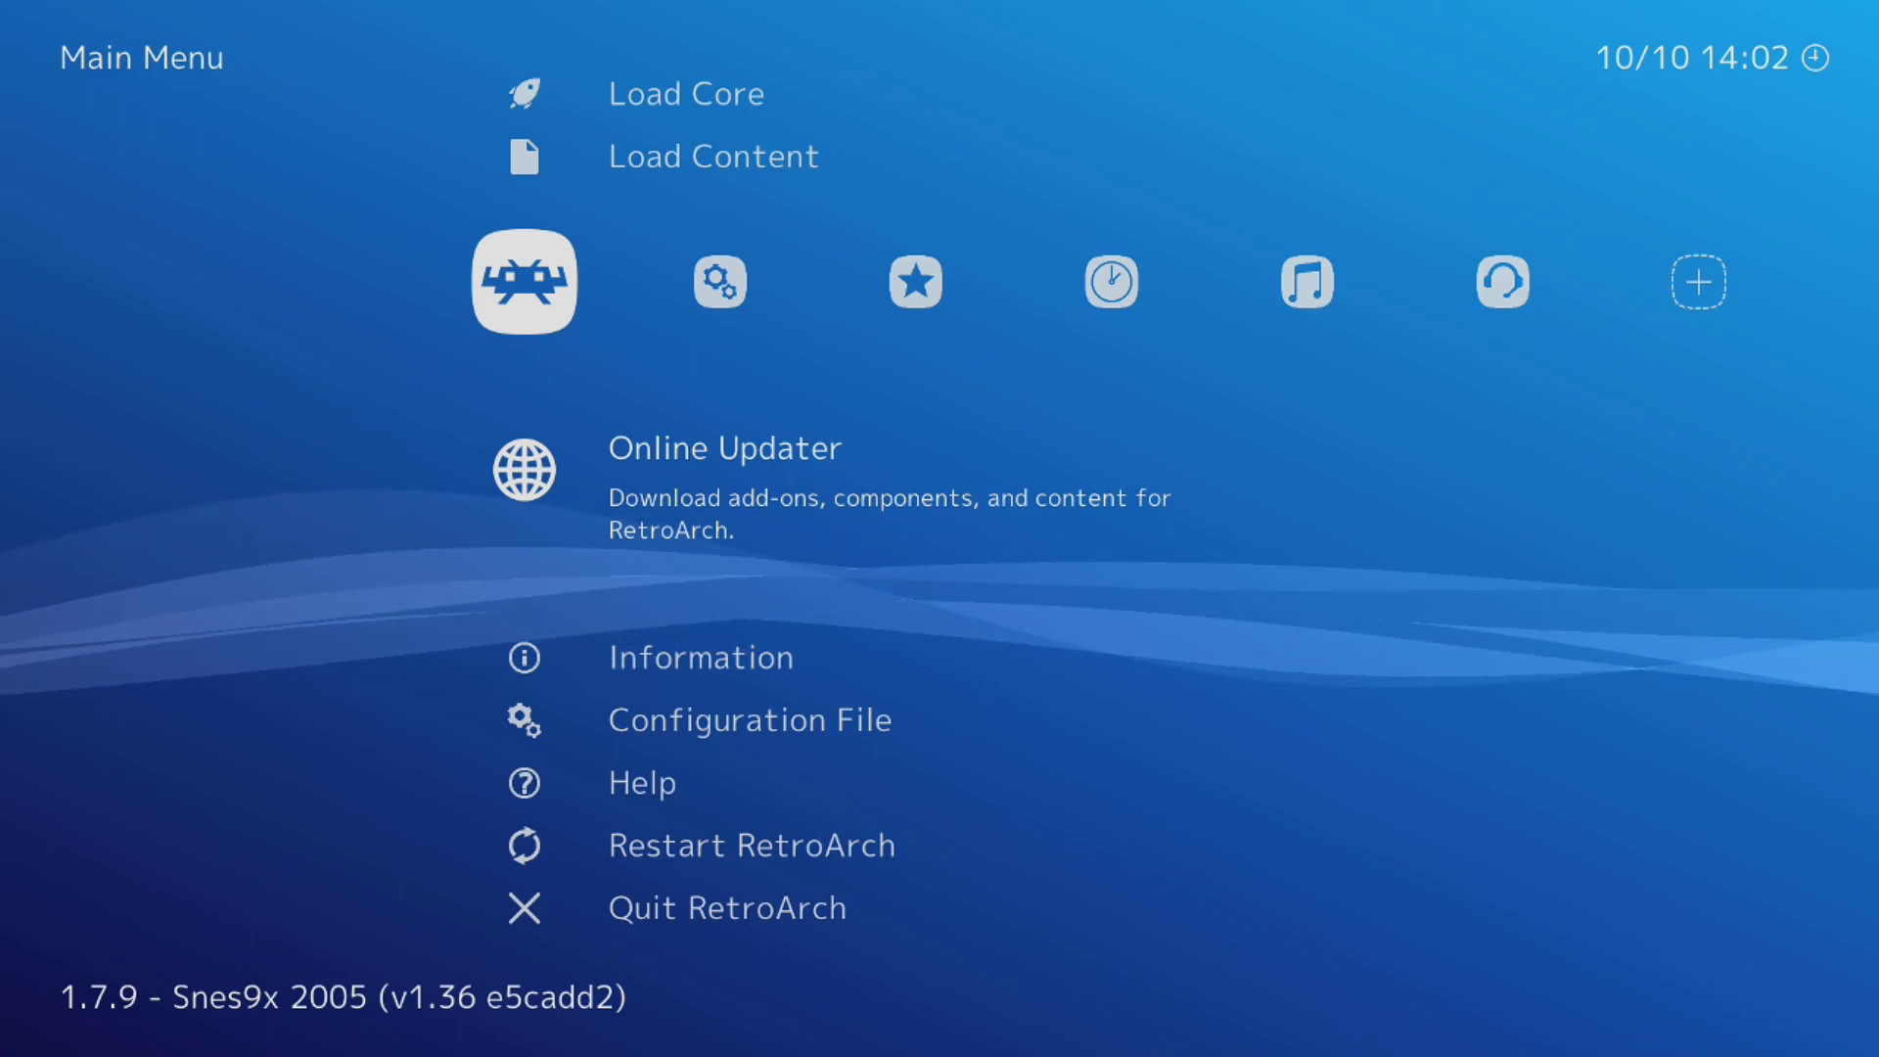
pyautogui.press('Up')
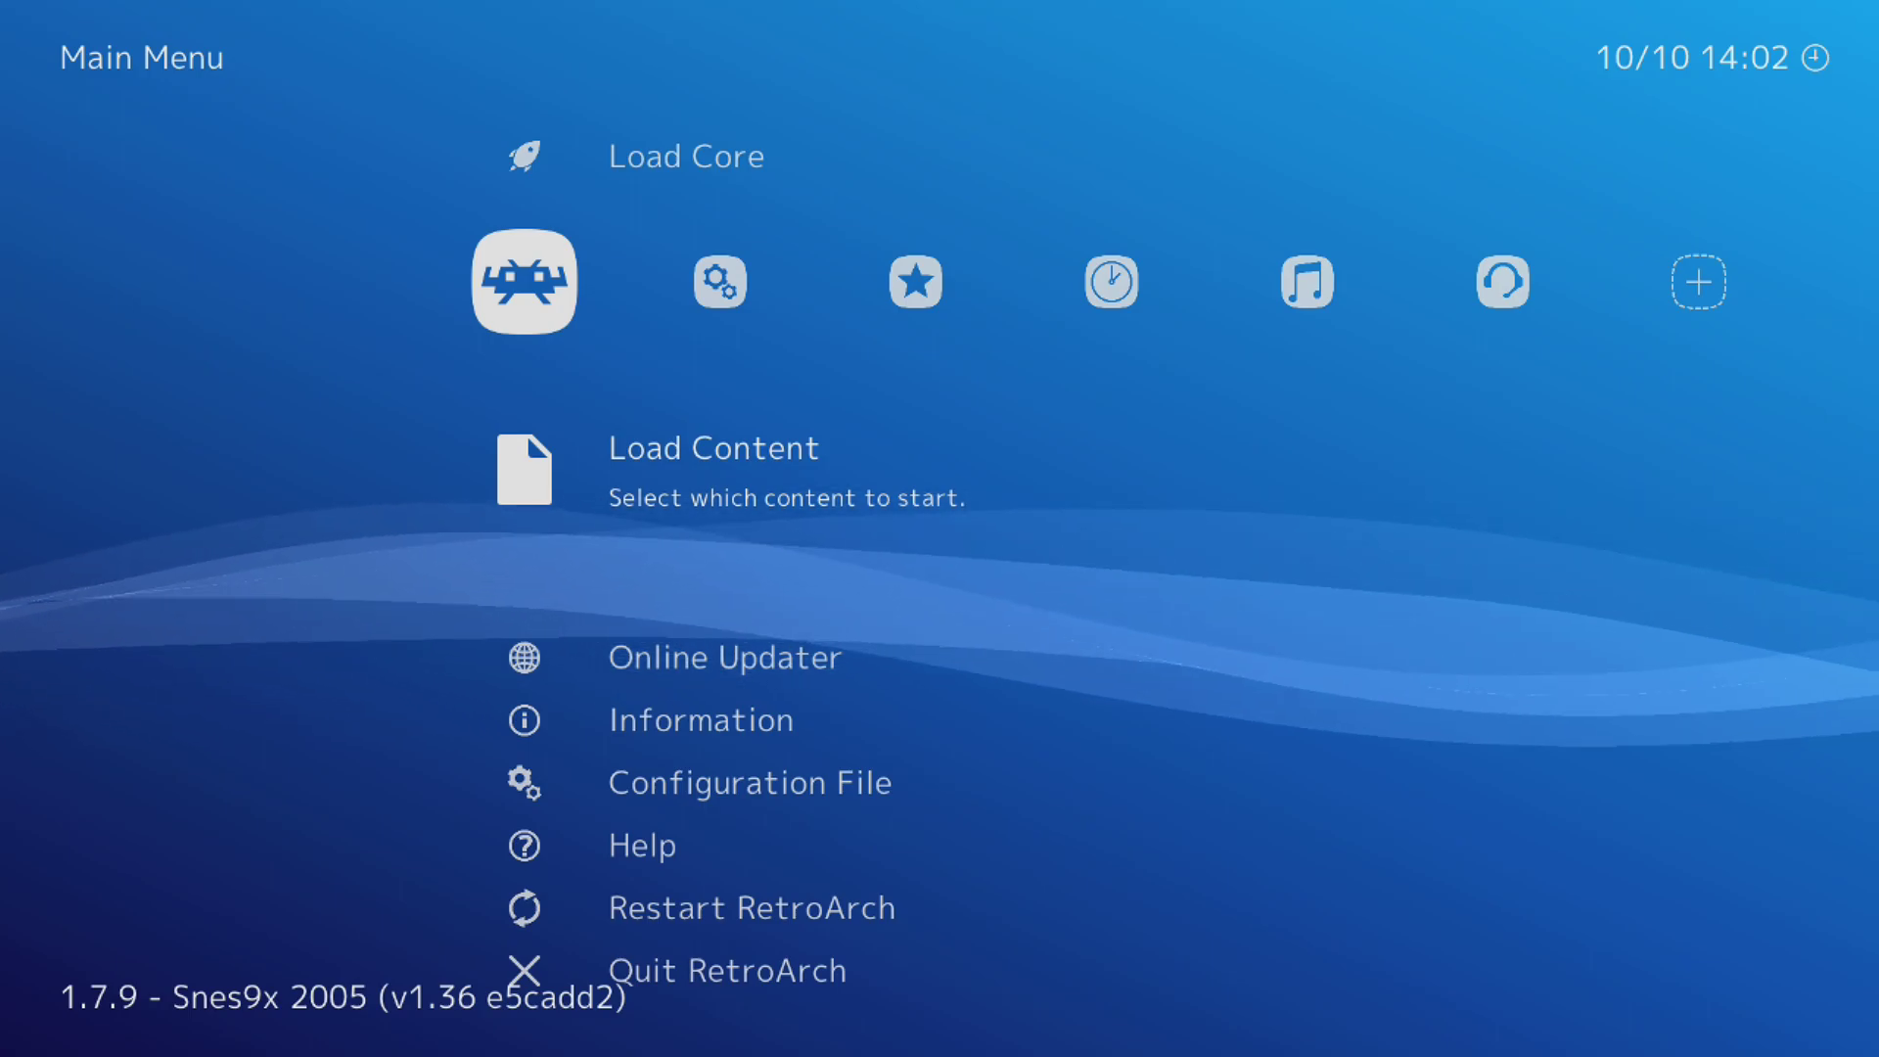
# Step: Load the Nintendo - NES / Famicom (FCEUmm) core
pyautogui.press('Up')
pyautogui.press('Return')
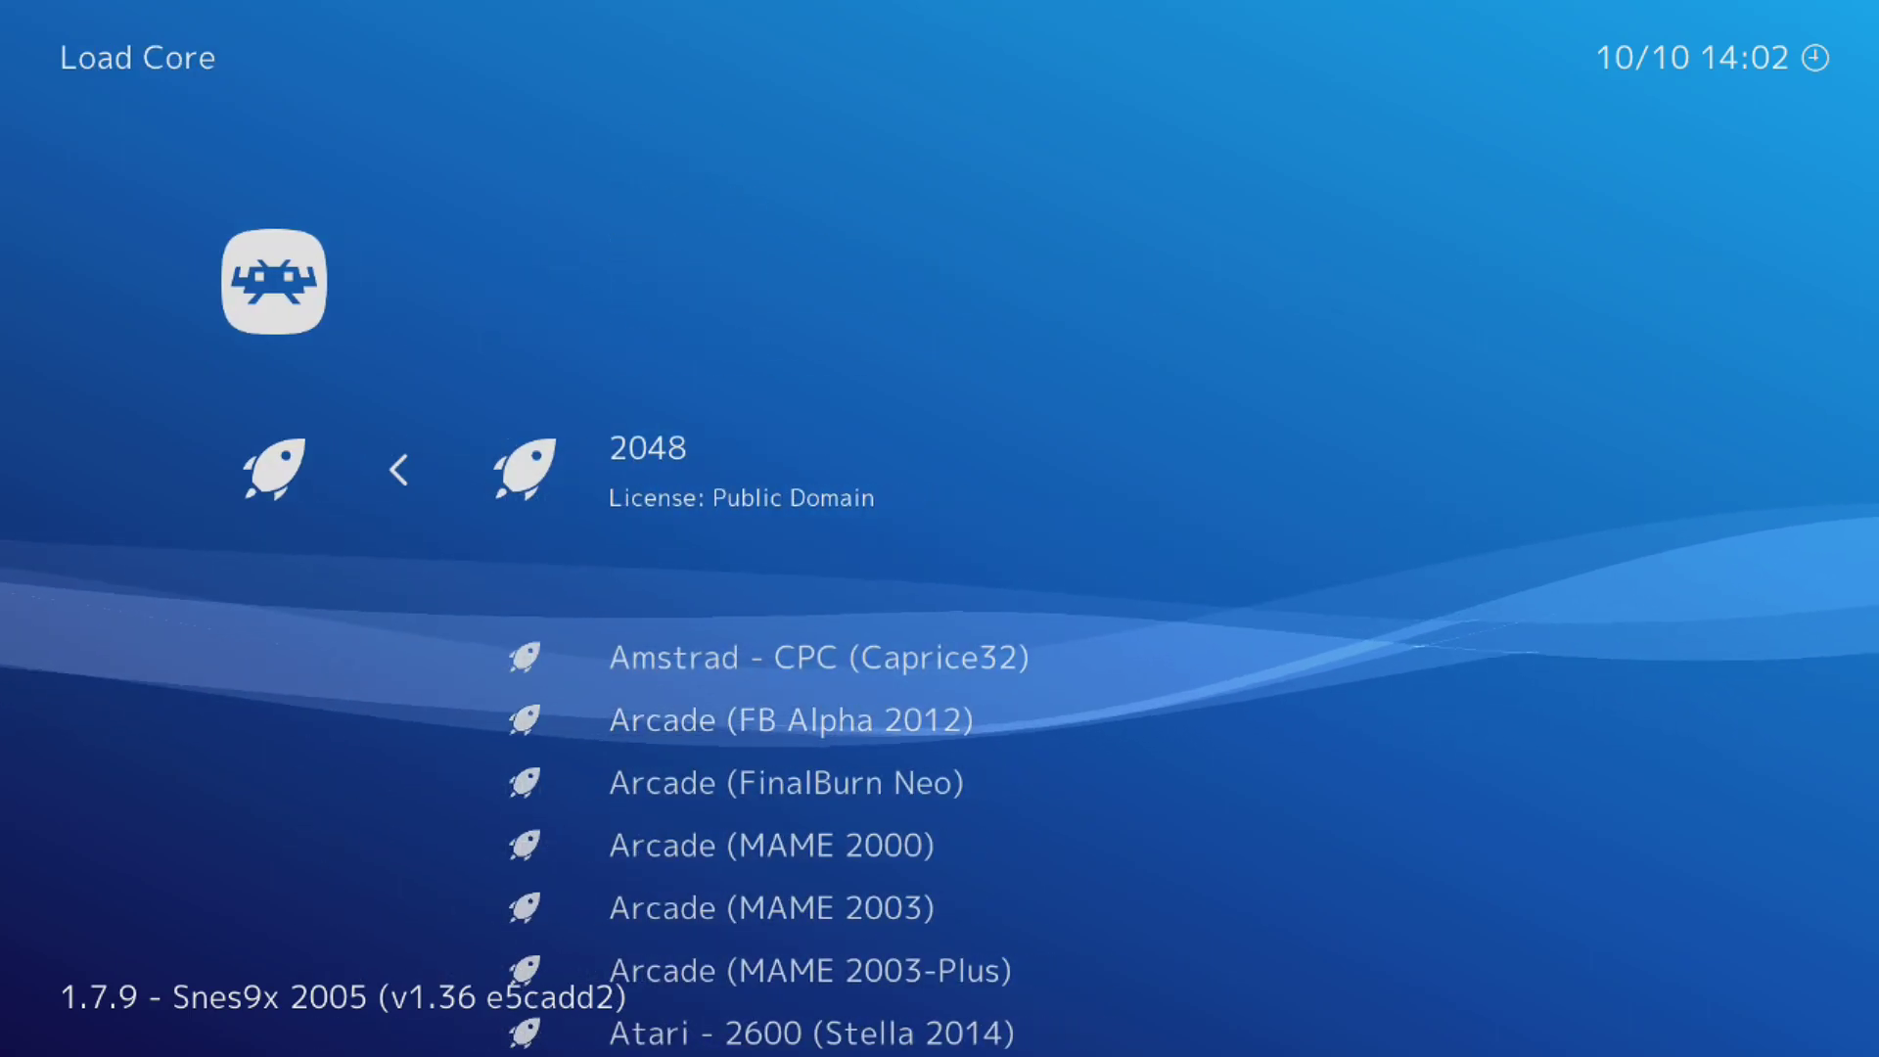
pyautogui.press('Down')
pyautogui.press('Down')
pyautogui.press('Down')
pyautogui.press('Down')
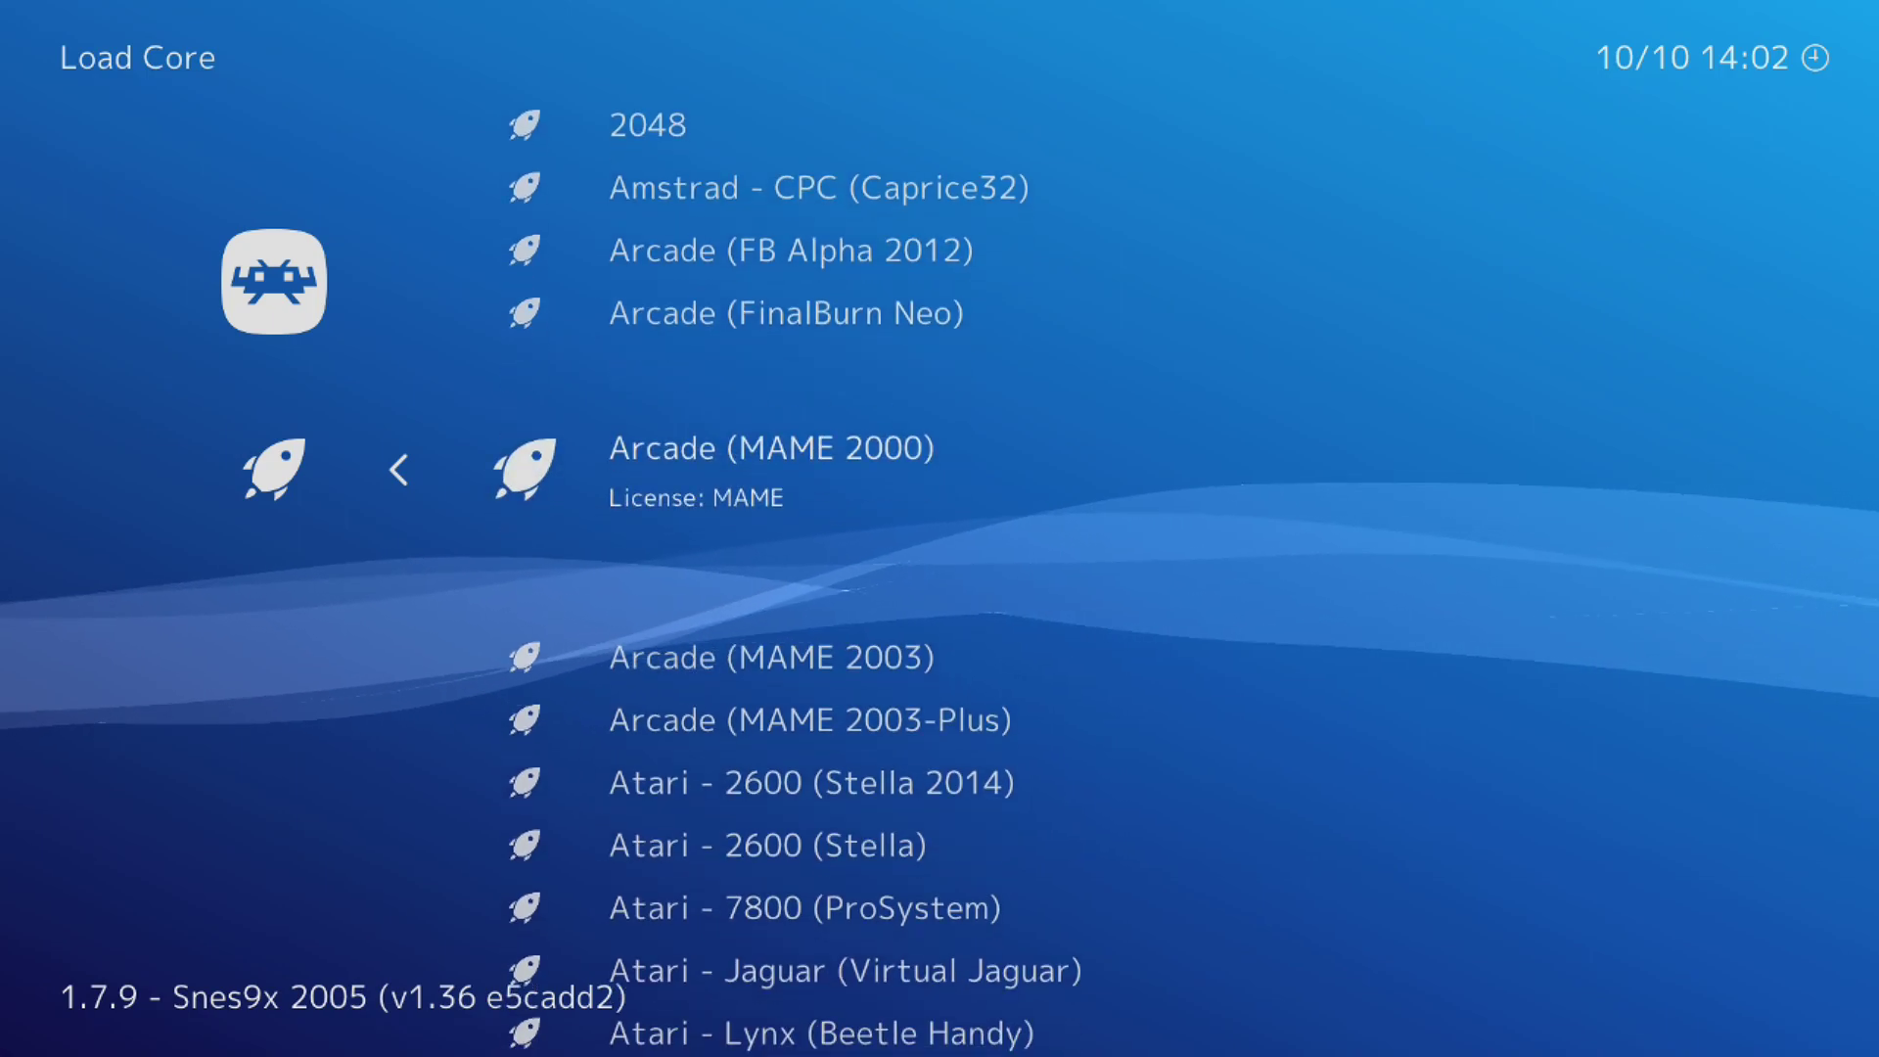
pyautogui.press('Down')
pyautogui.press('Down')
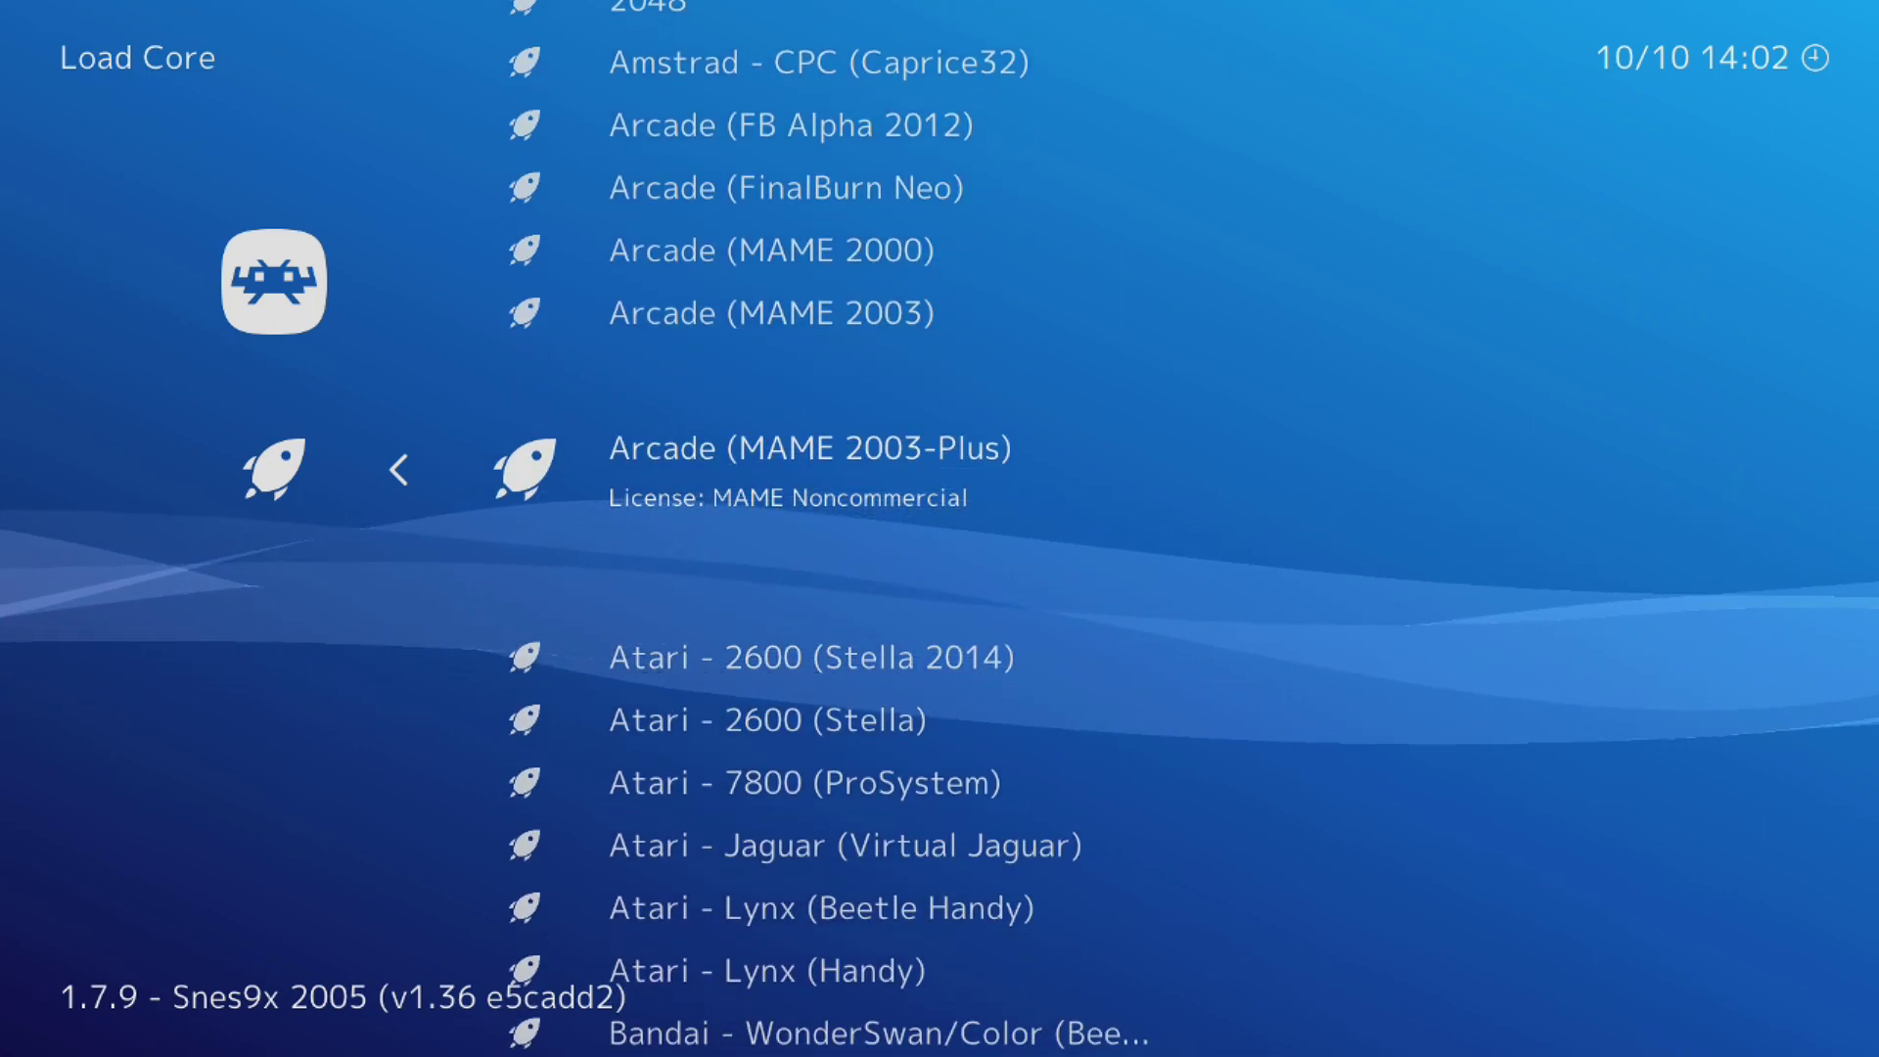
pyautogui.press('Down')
pyautogui.press('Down')
pyautogui.press('Down')
pyautogui.press('Down')
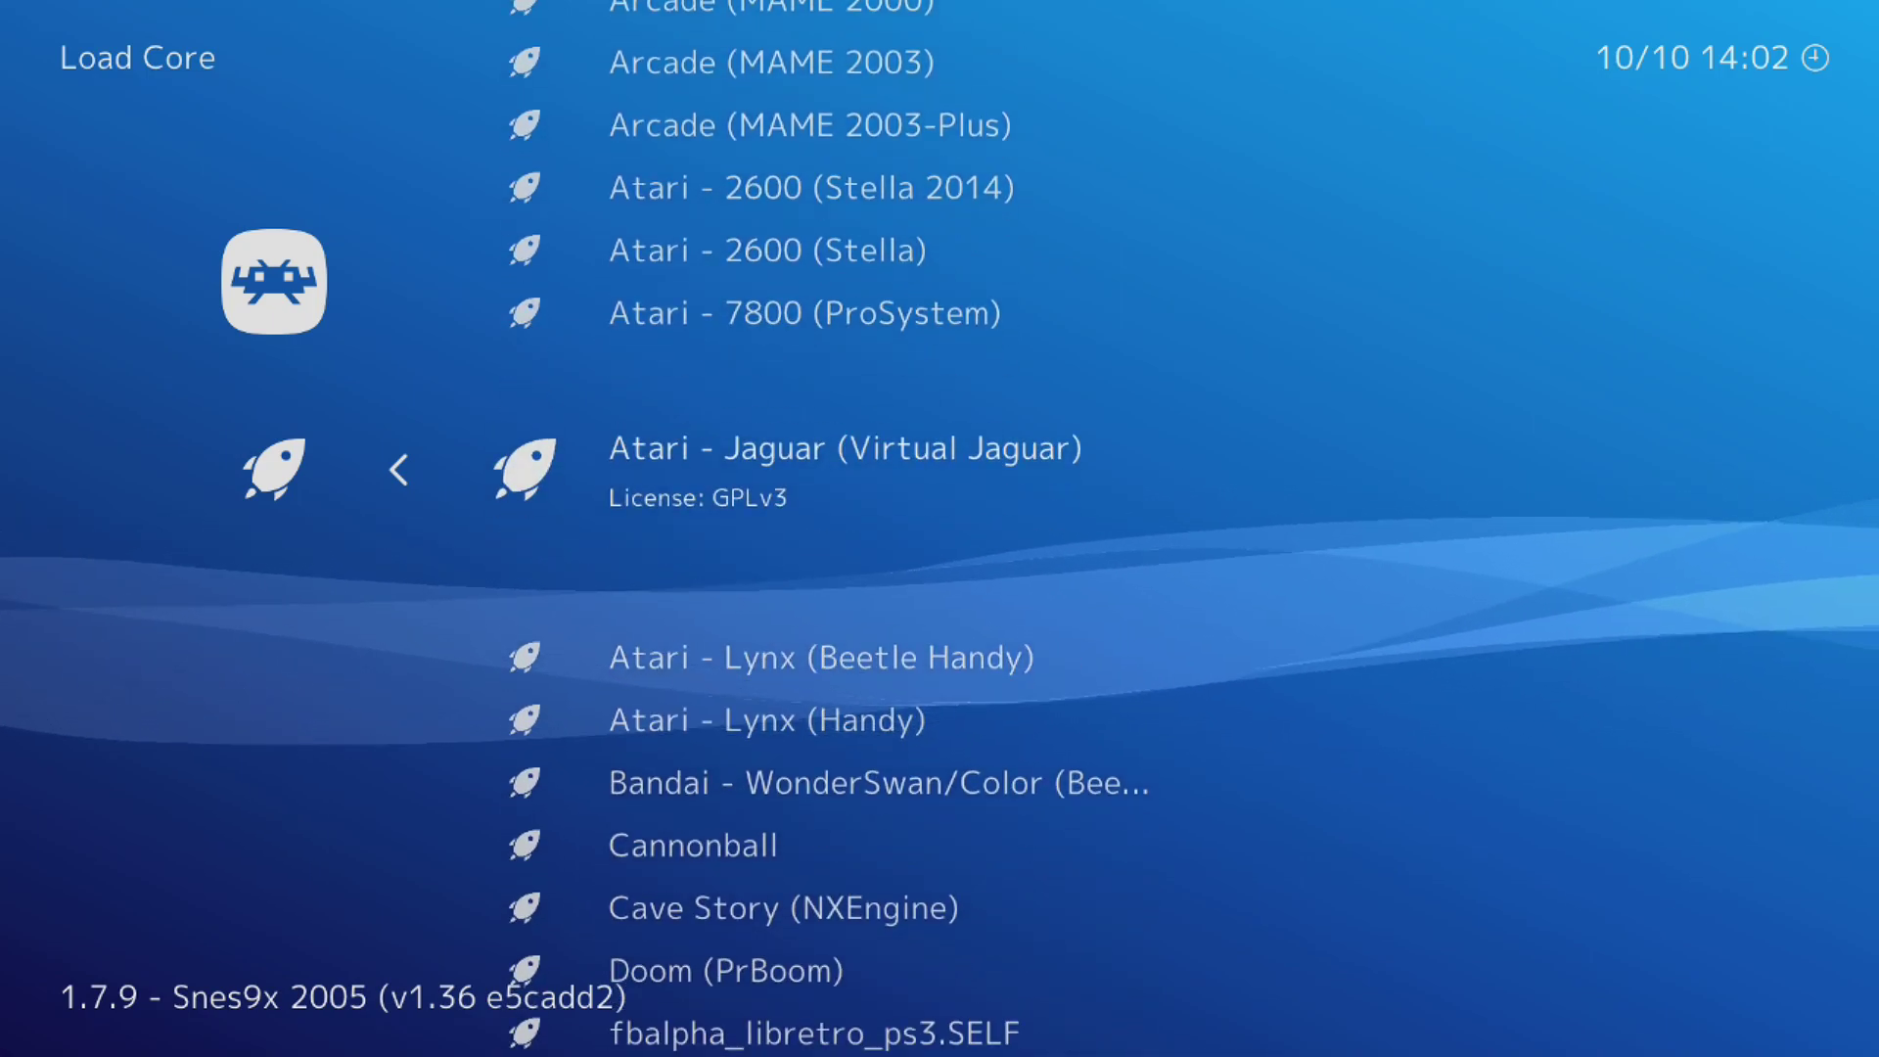
pyautogui.press('Down')
pyautogui.press('Down')
pyautogui.press('Down')
pyautogui.press('Down')
pyautogui.press('Down')
pyautogui.press('Down')
pyautogui.press('Down')
pyautogui.press('Down')
pyautogui.press('Down')
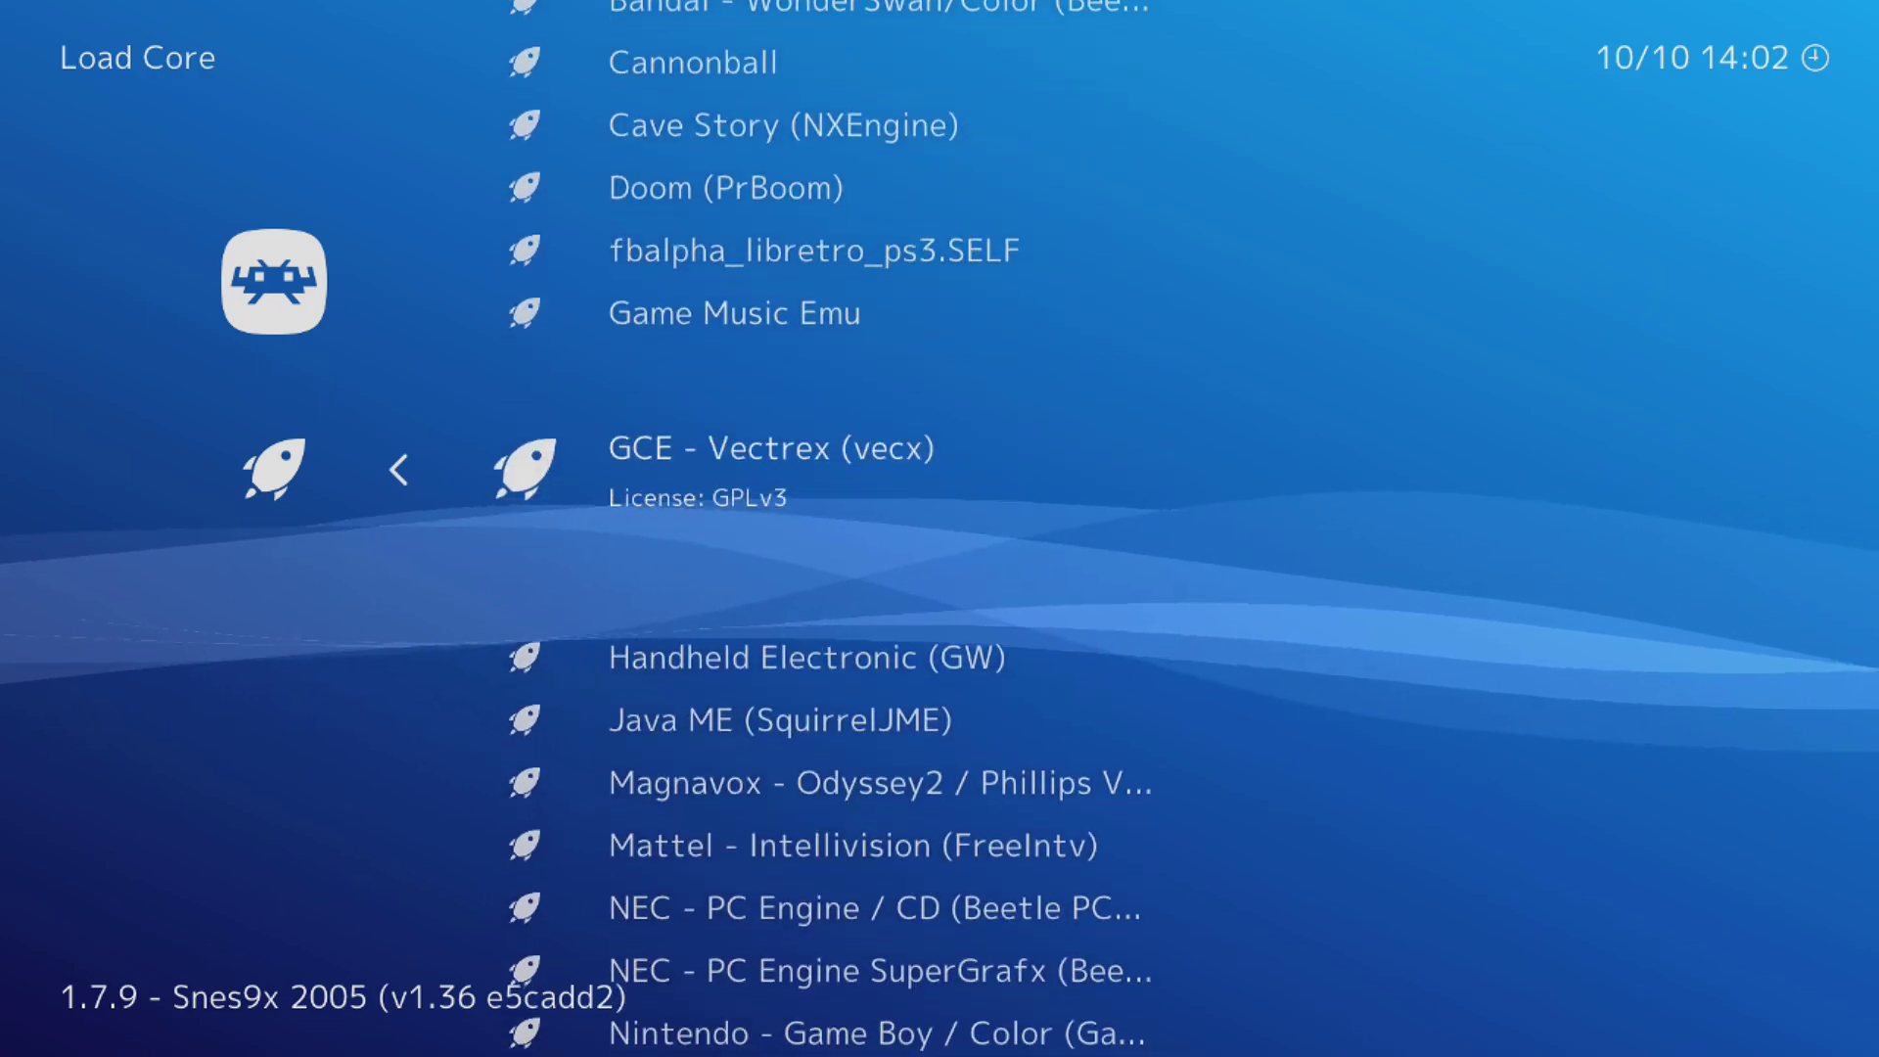
pyautogui.press('Down')
pyautogui.press('Down')
pyautogui.press('Down')
pyautogui.press('Down')
pyautogui.press('Down')
pyautogui.press('Down')
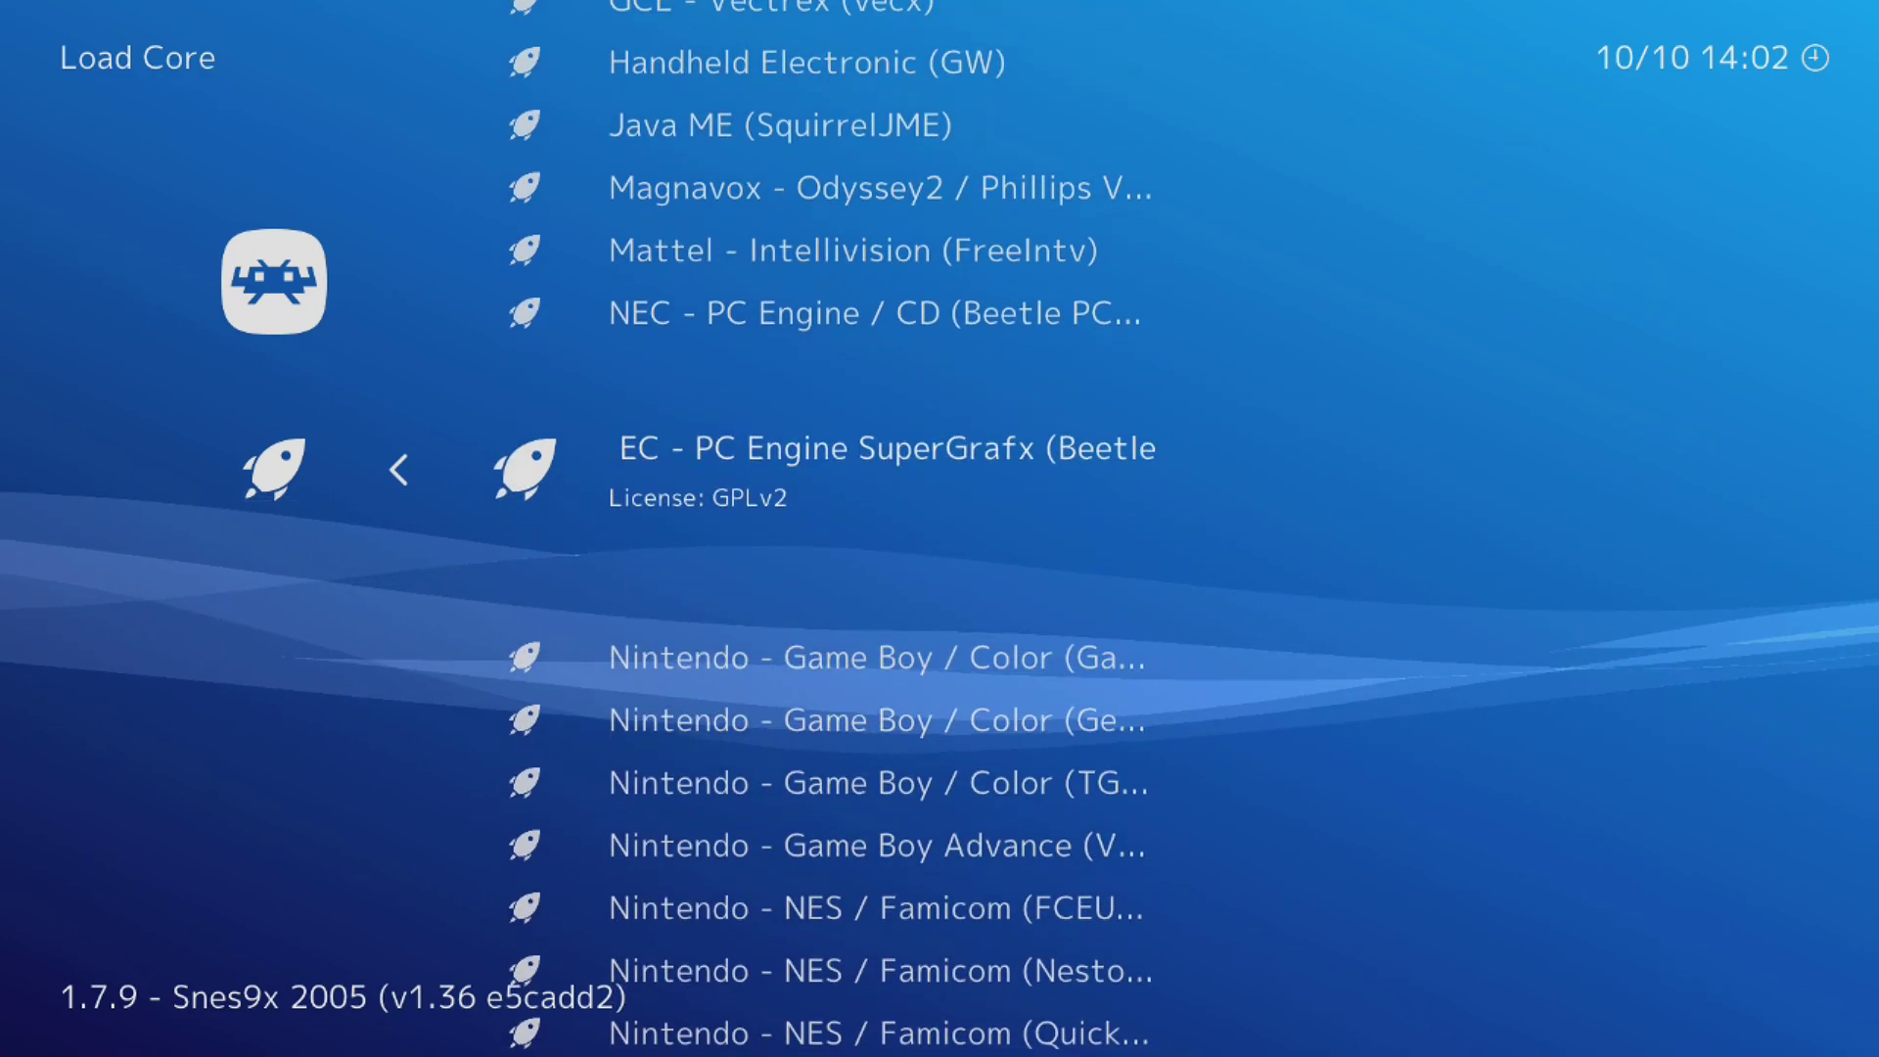
pyautogui.press('Down')
pyautogui.press('Down')
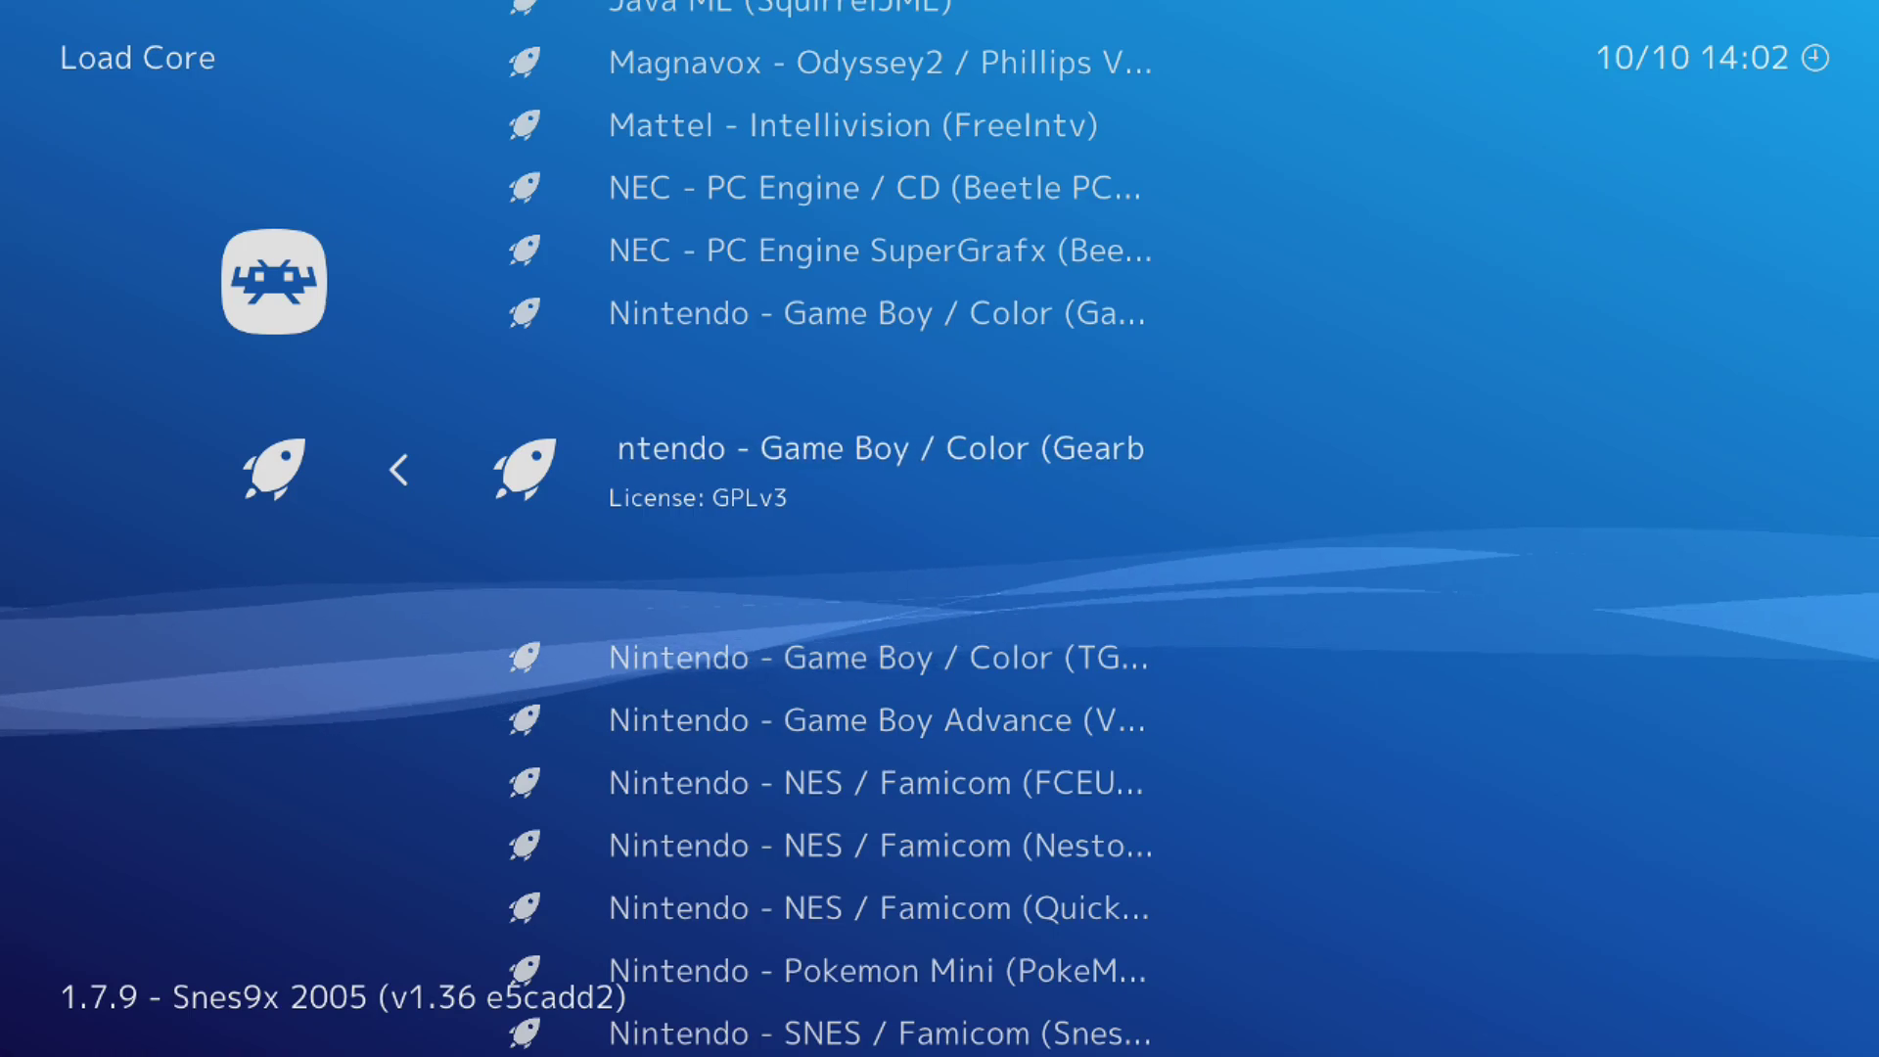
pyautogui.press('Down')
pyautogui.press('Down')
pyautogui.press('Down')
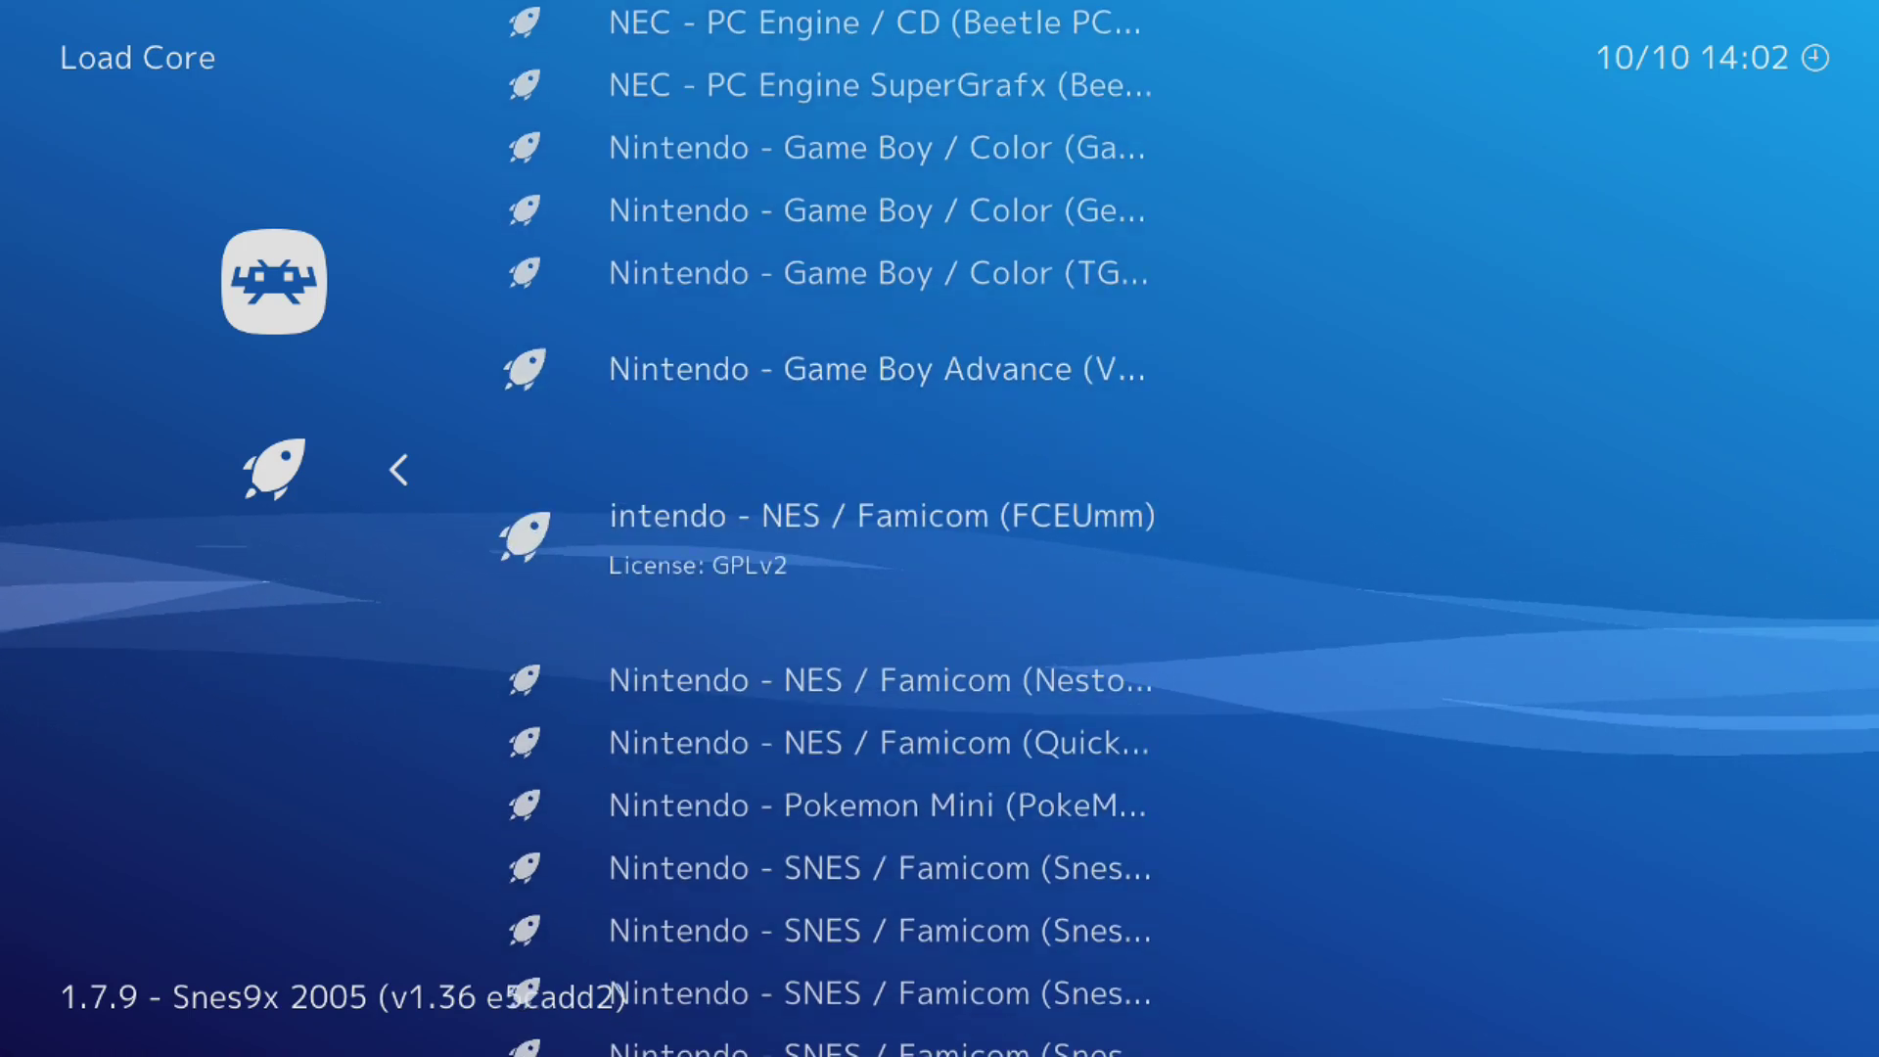
pyautogui.press('Down')
pyautogui.press('Down')
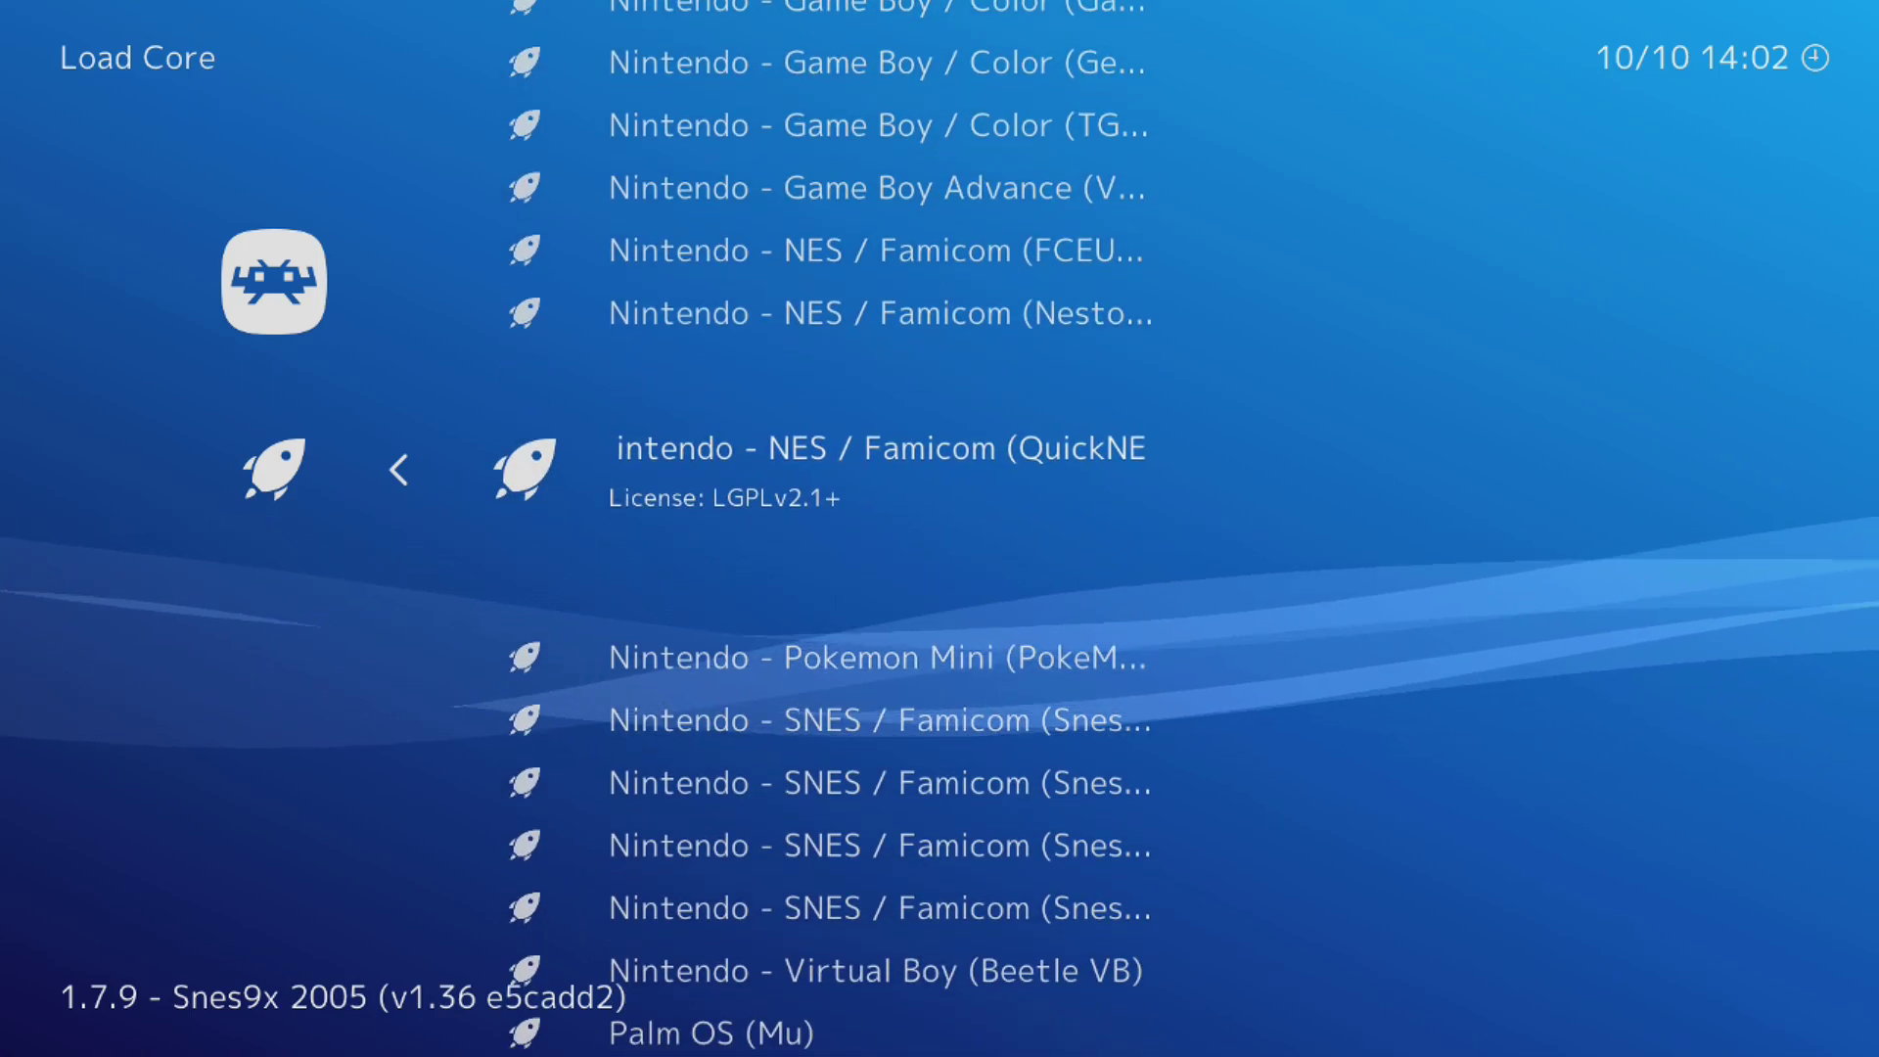
pyautogui.press('Up')
pyautogui.press('Up')
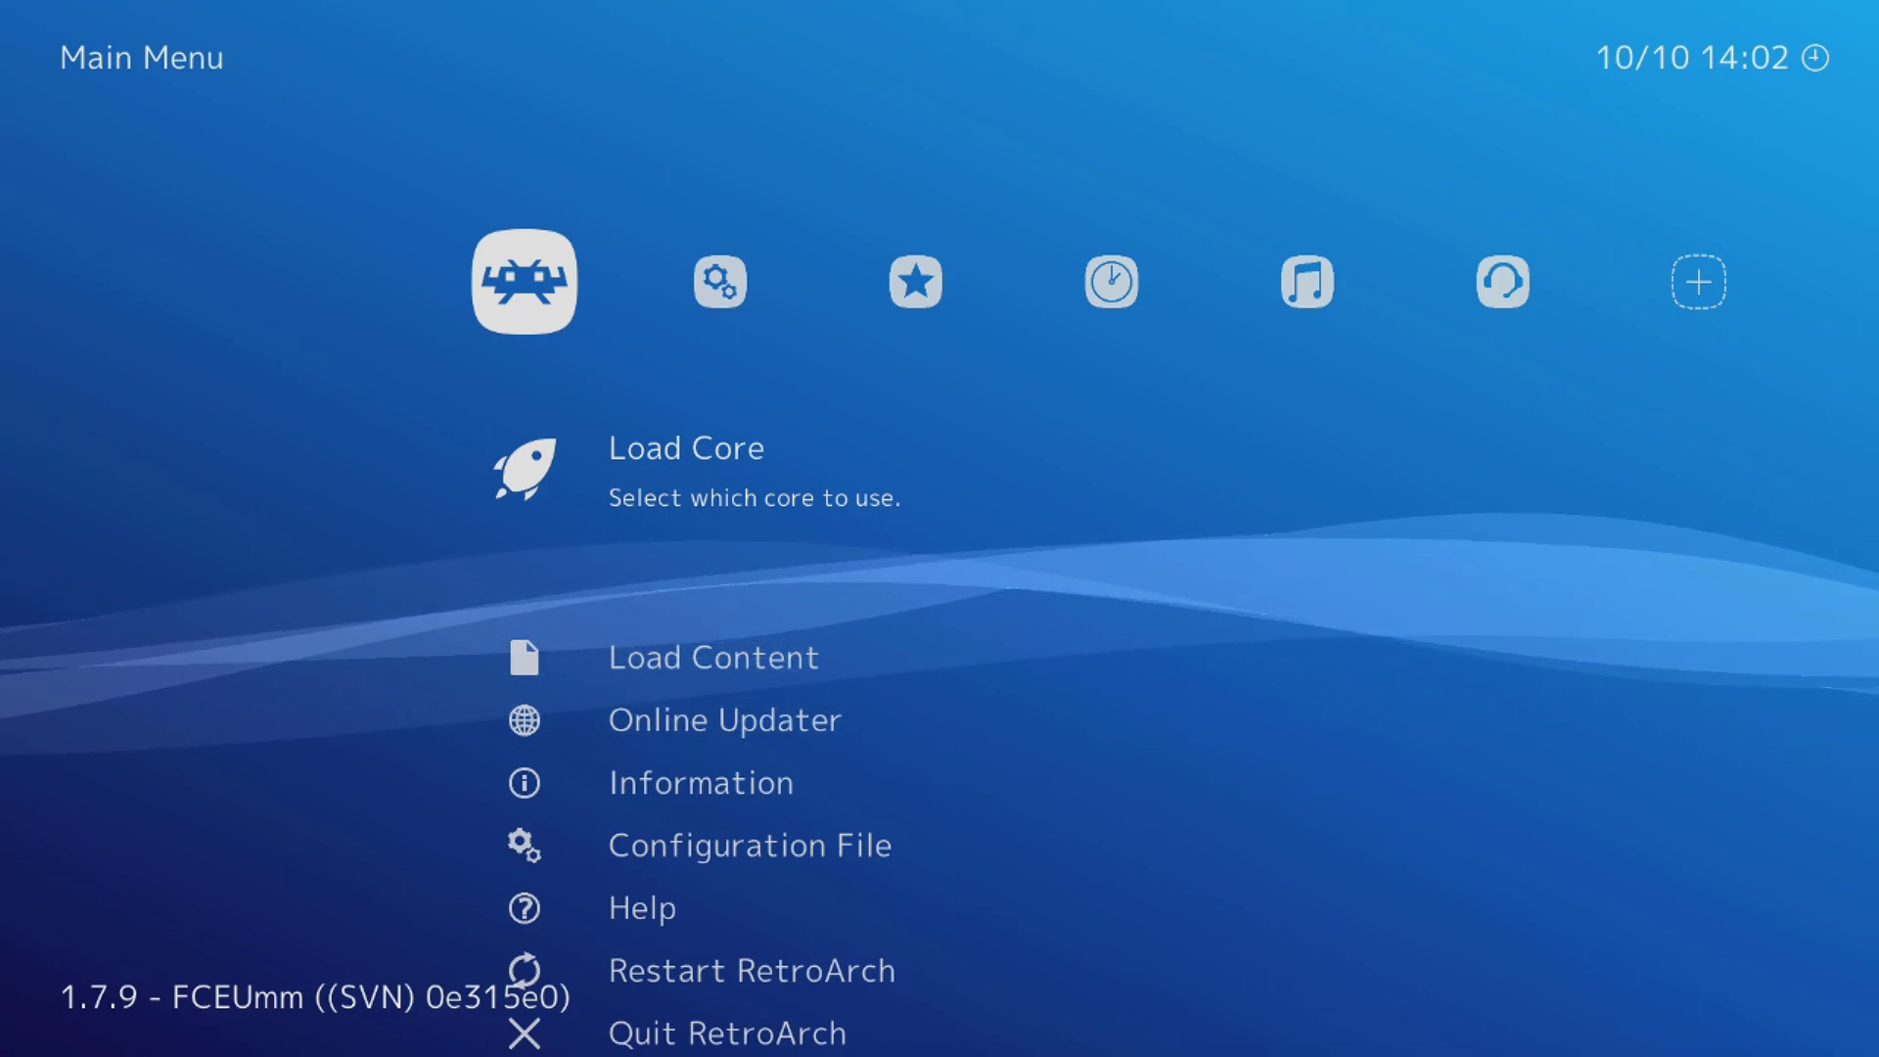
# Step: Look through the RetroArch settings categories from Drivers to User Interface
pyautogui.press('Right')
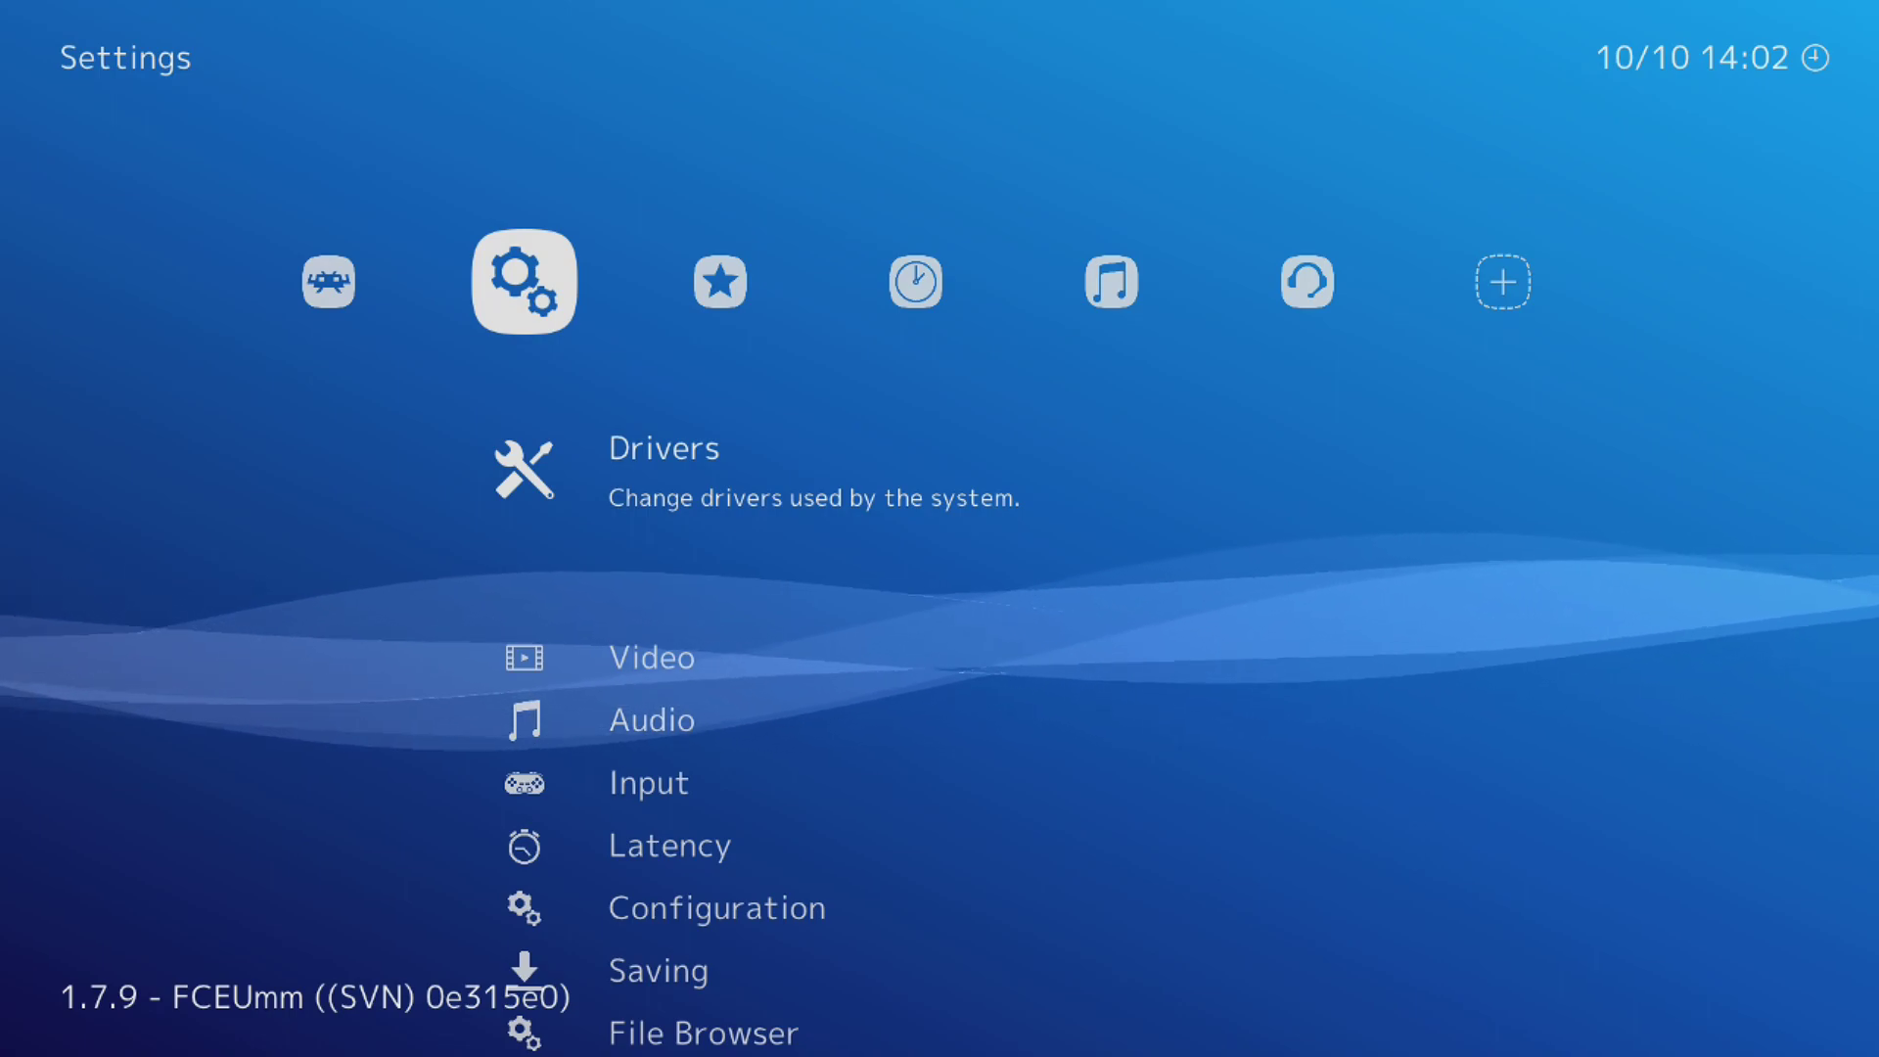
pyautogui.press('Down')
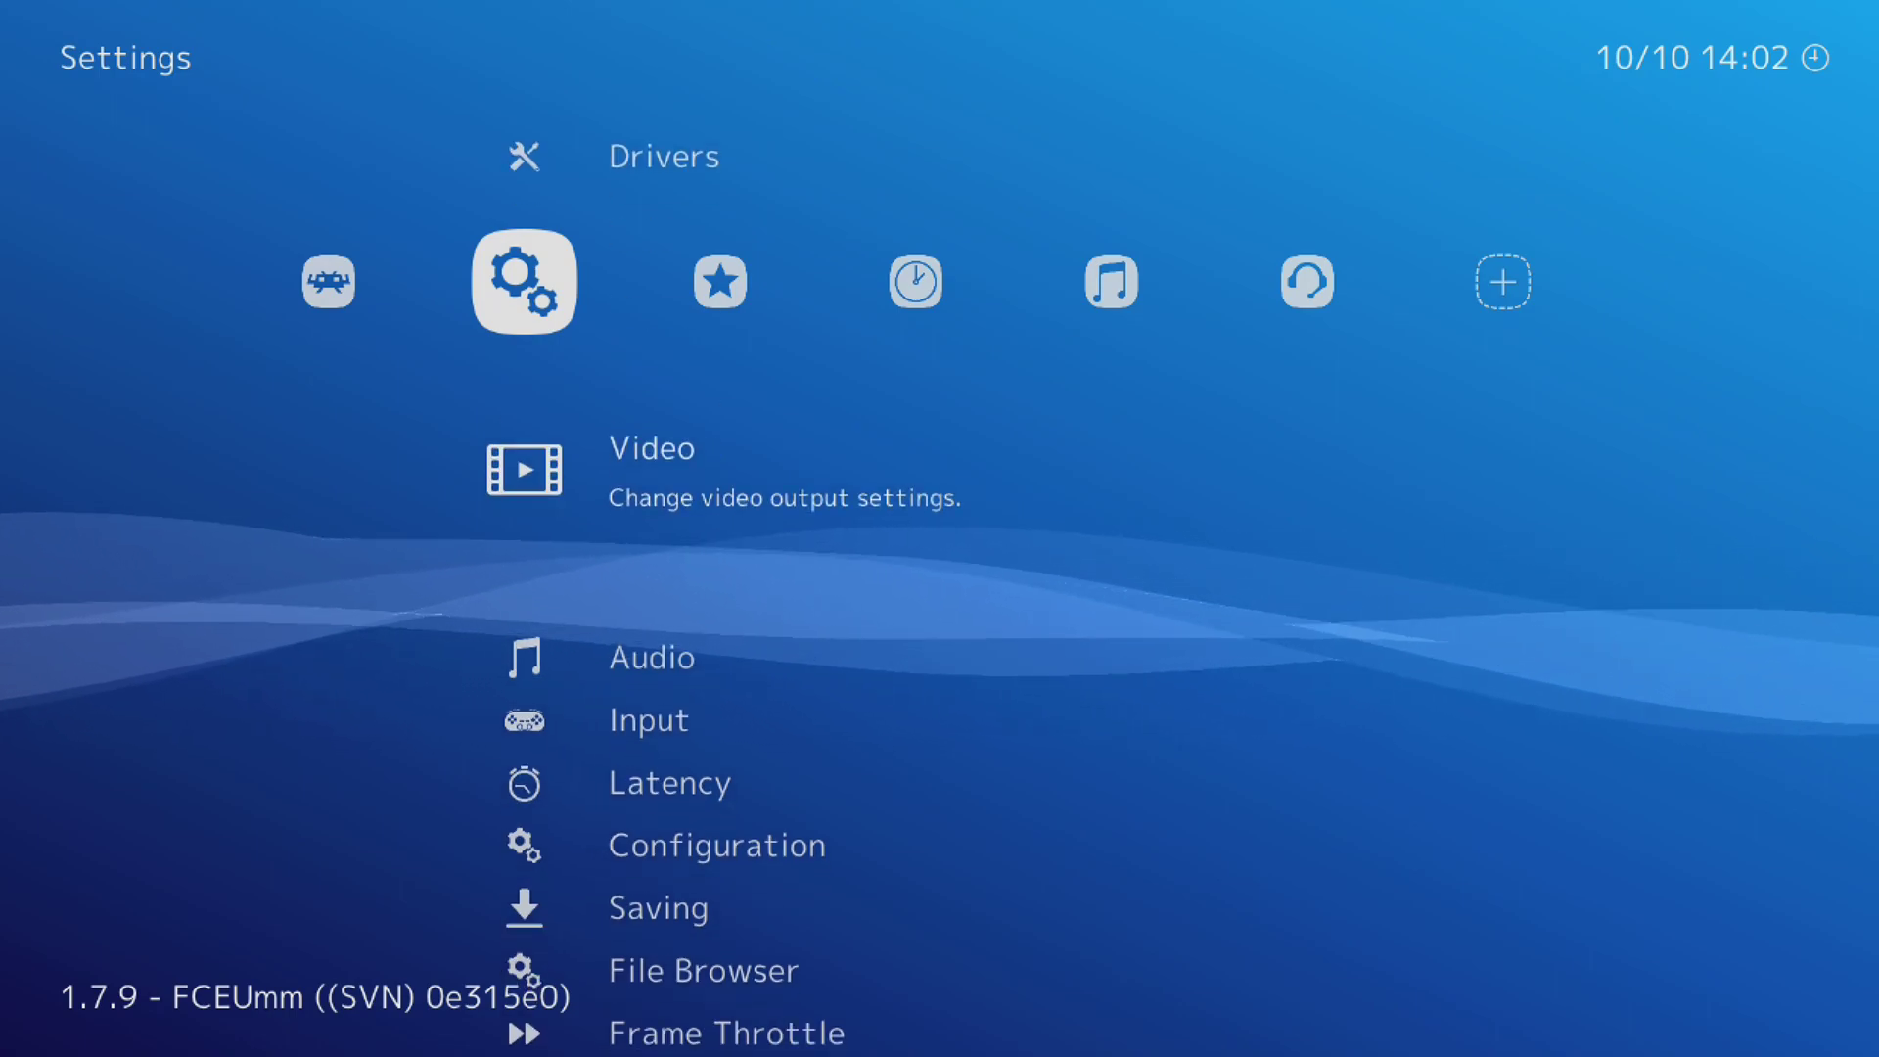
pyautogui.press('Up')
pyautogui.press('Down')
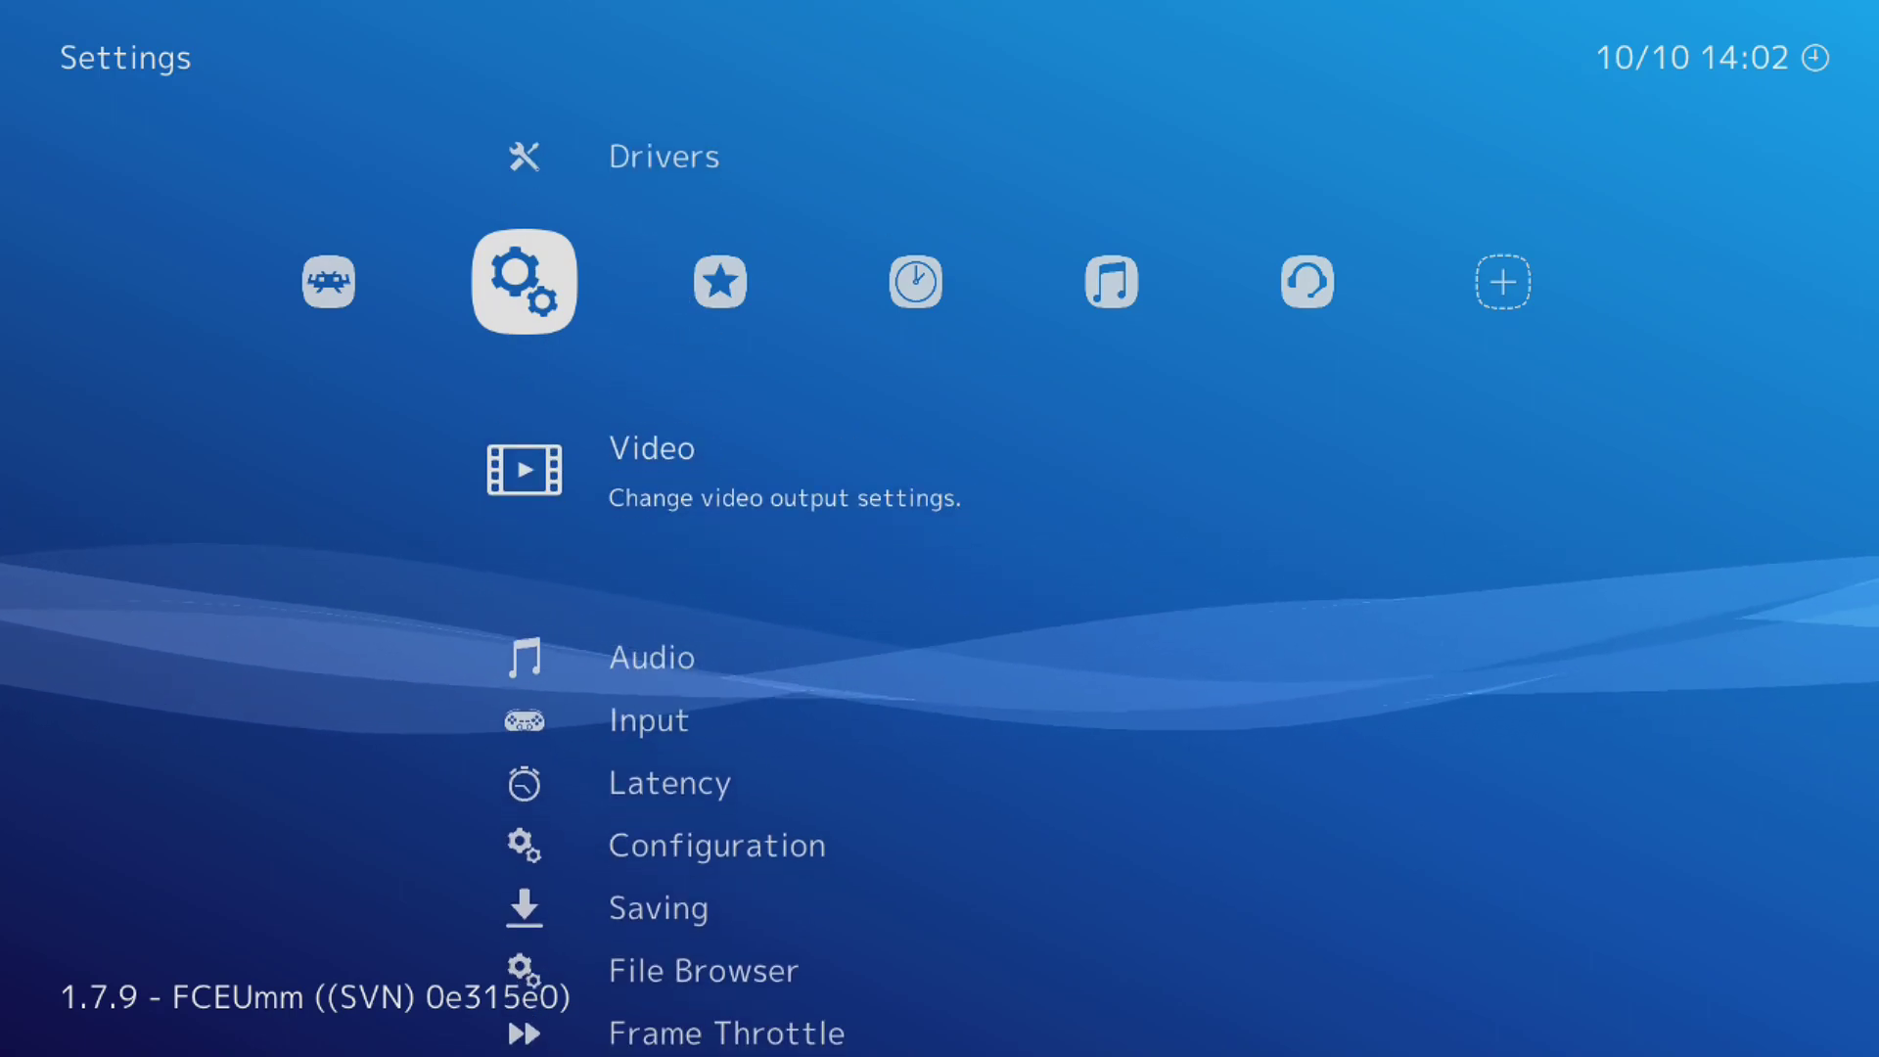
pyautogui.press('Down')
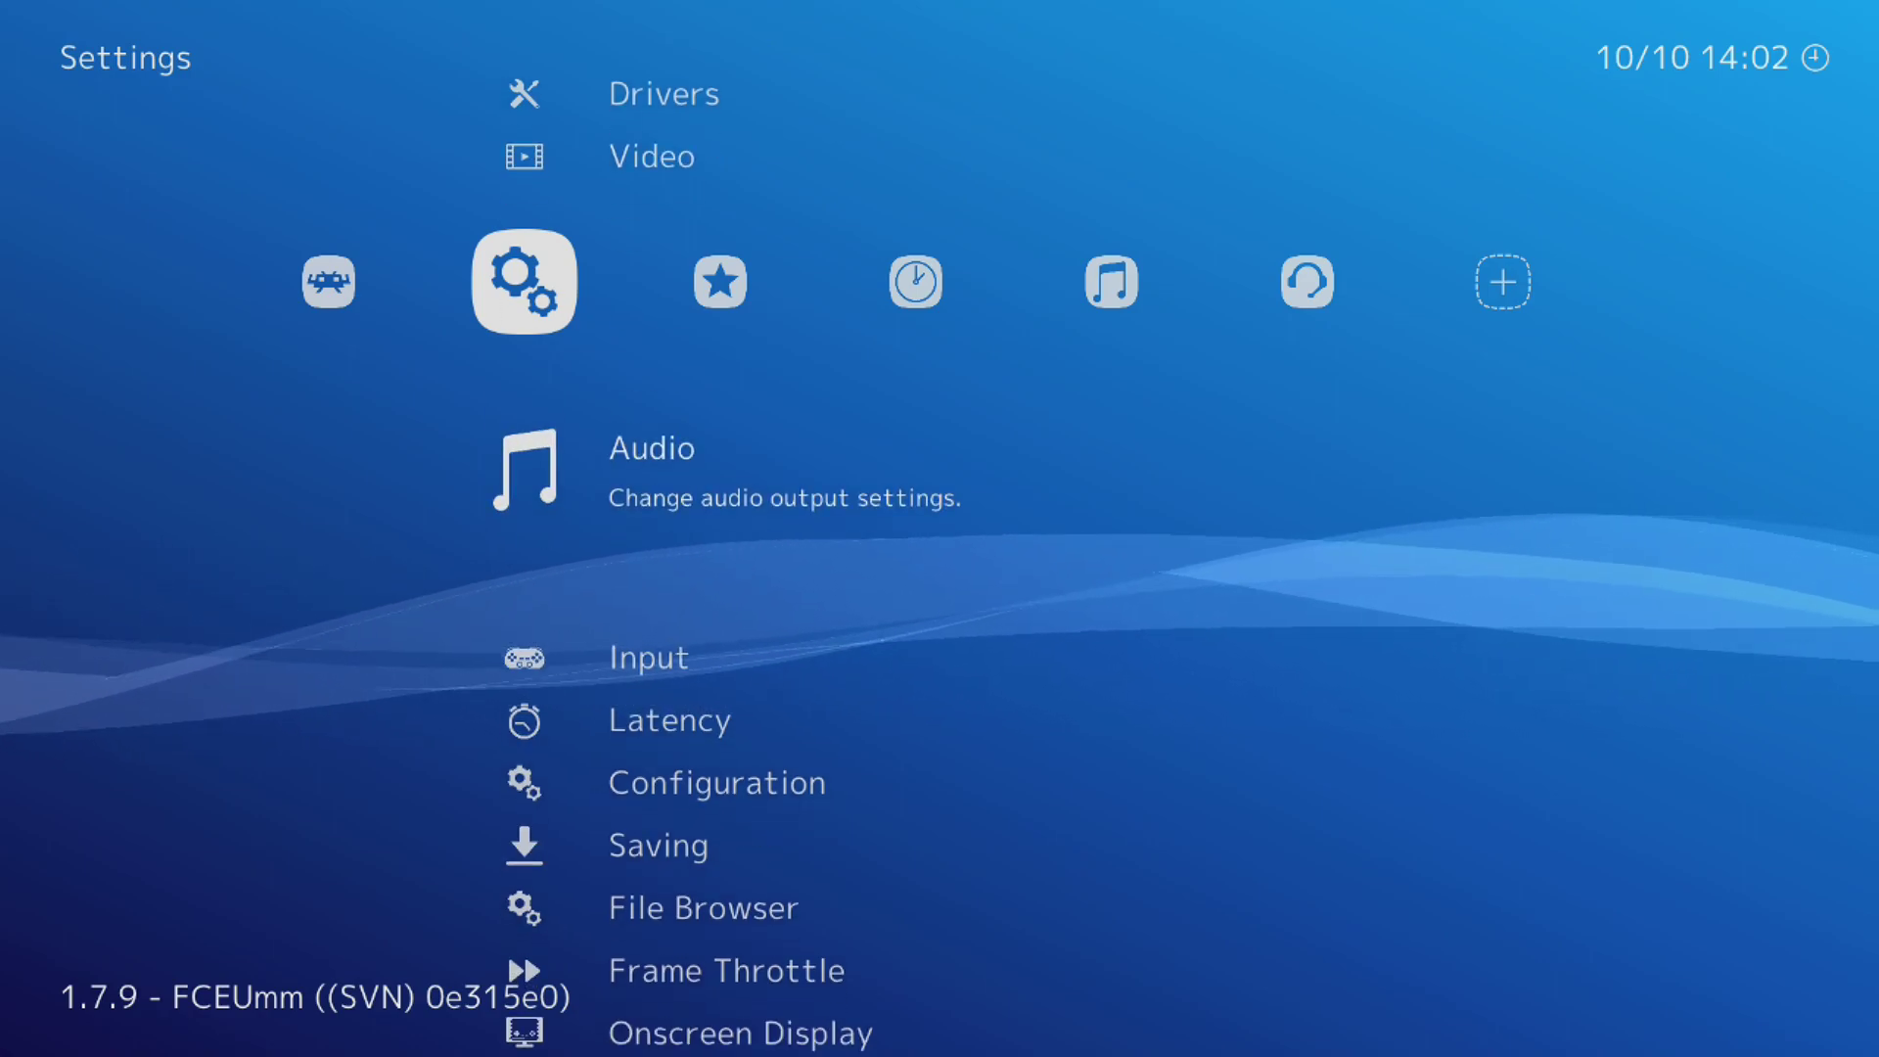
pyautogui.press('Down')
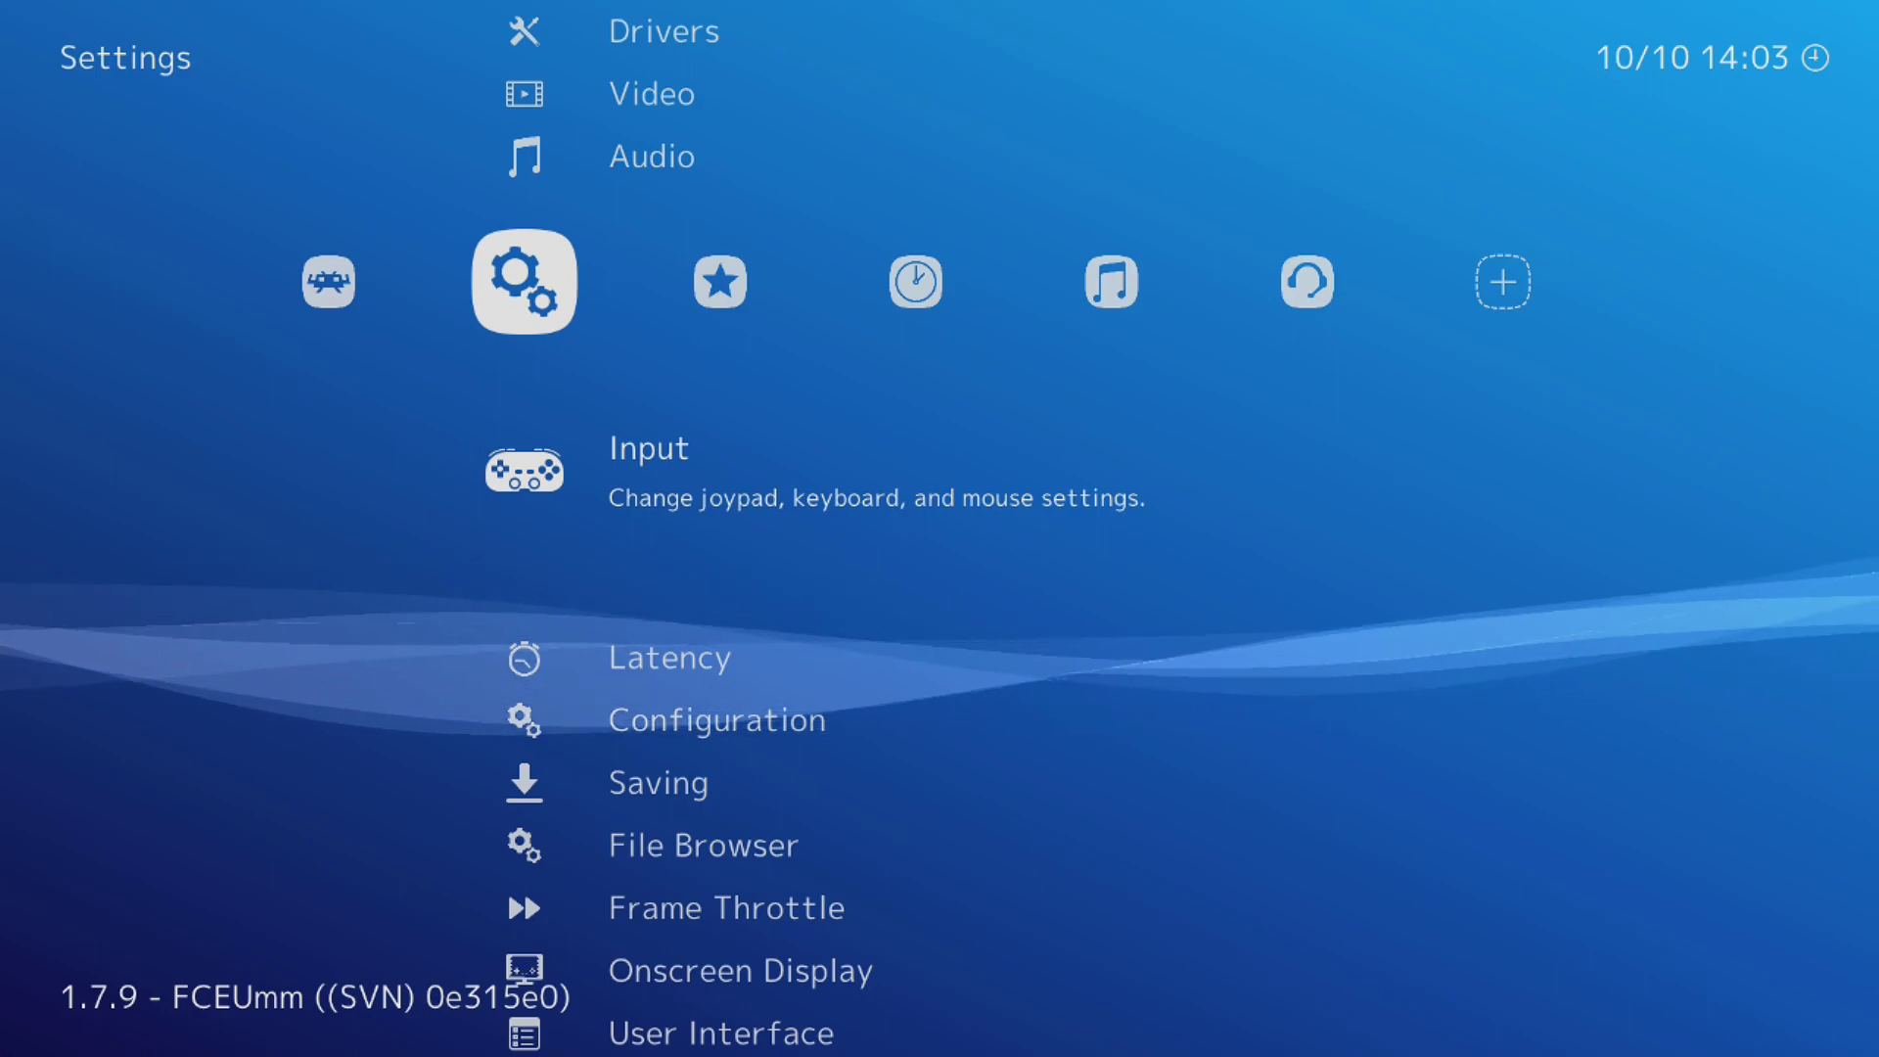
pyautogui.press('Down')
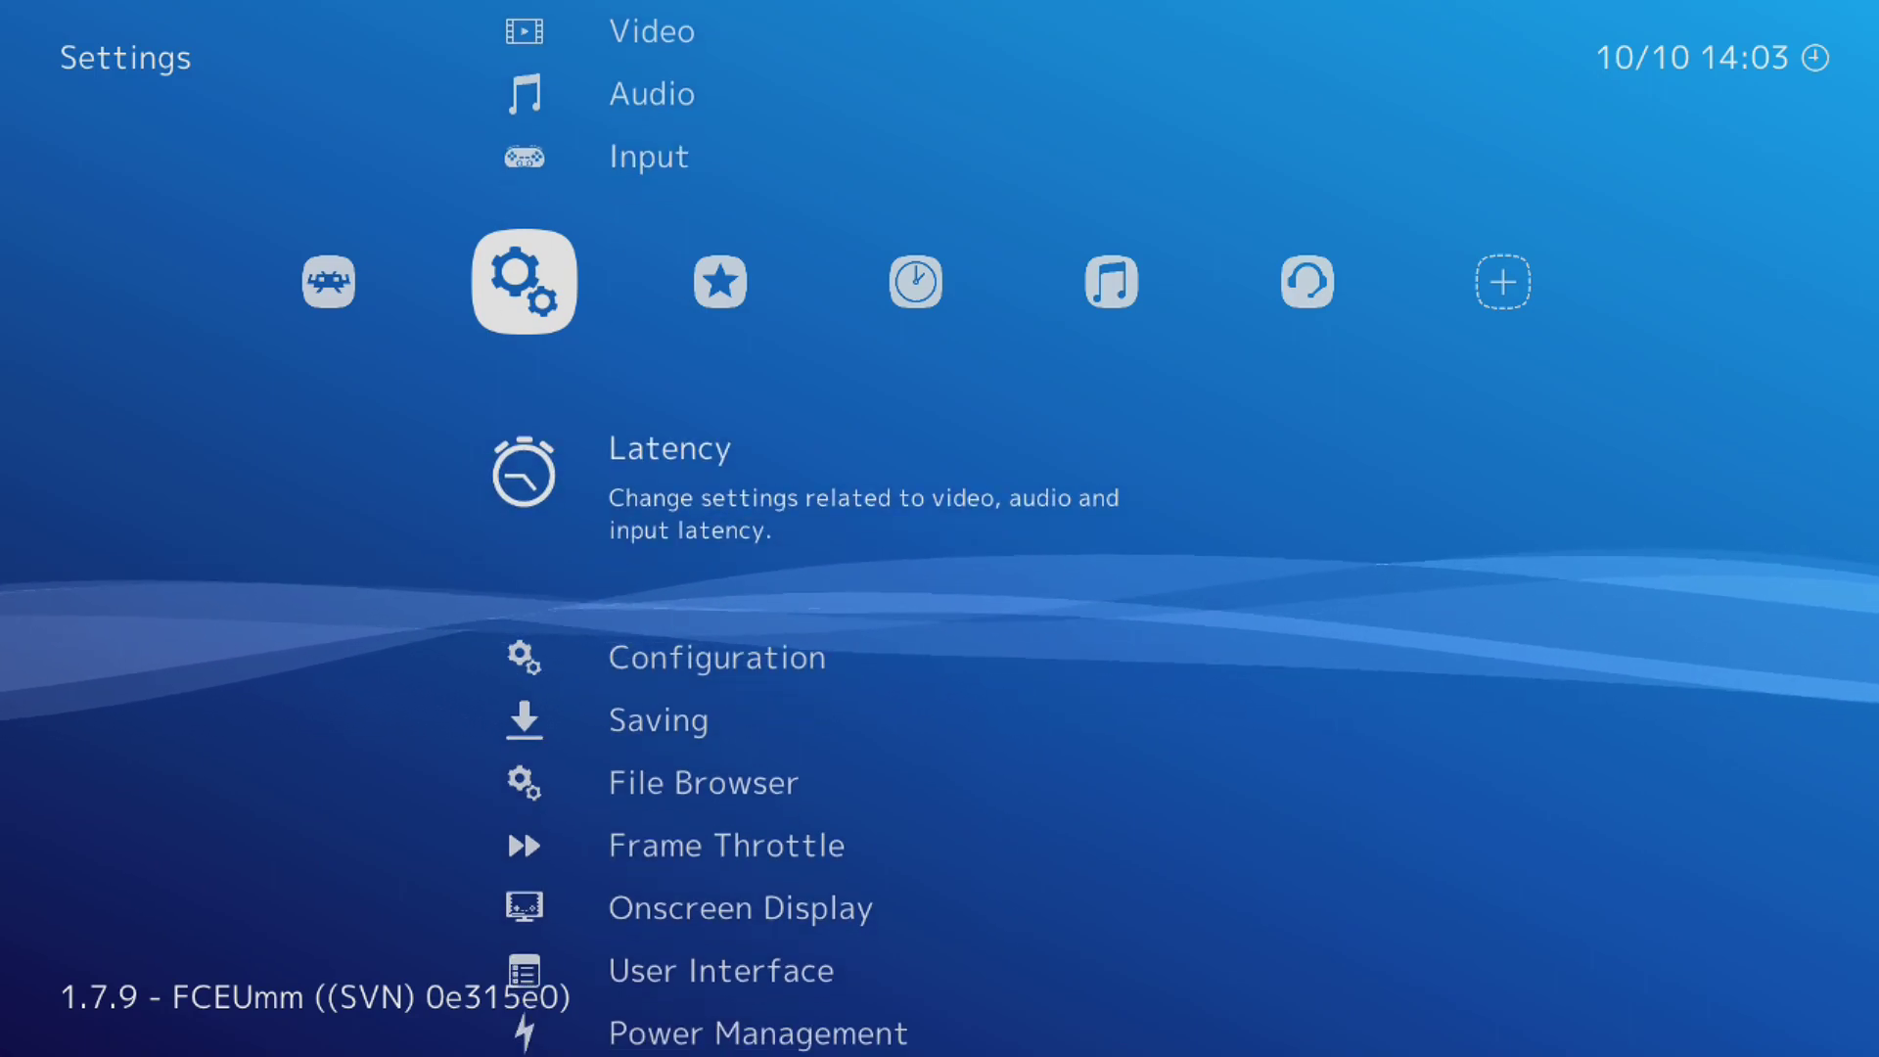
pyautogui.press('Down')
pyautogui.press('Down')
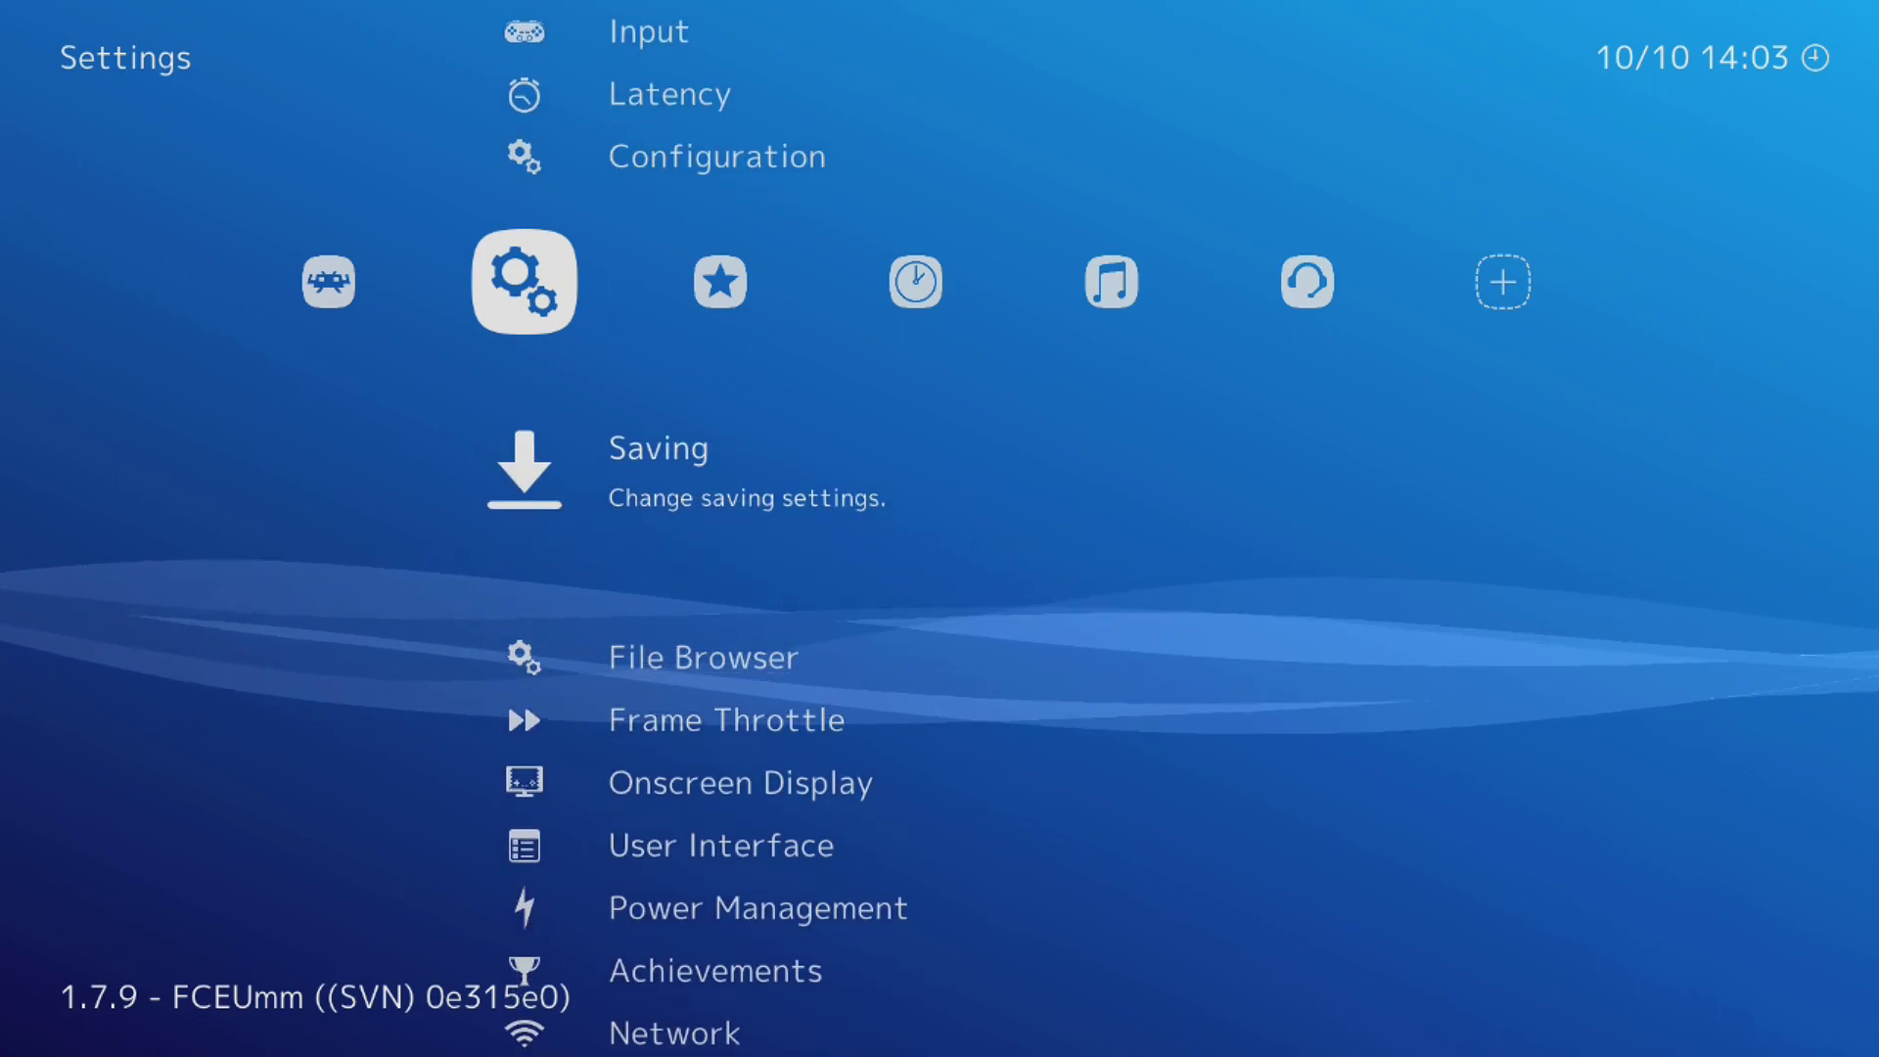
pyautogui.press('Down')
pyautogui.press('Down')
pyautogui.press('Down')
pyautogui.press('Down')
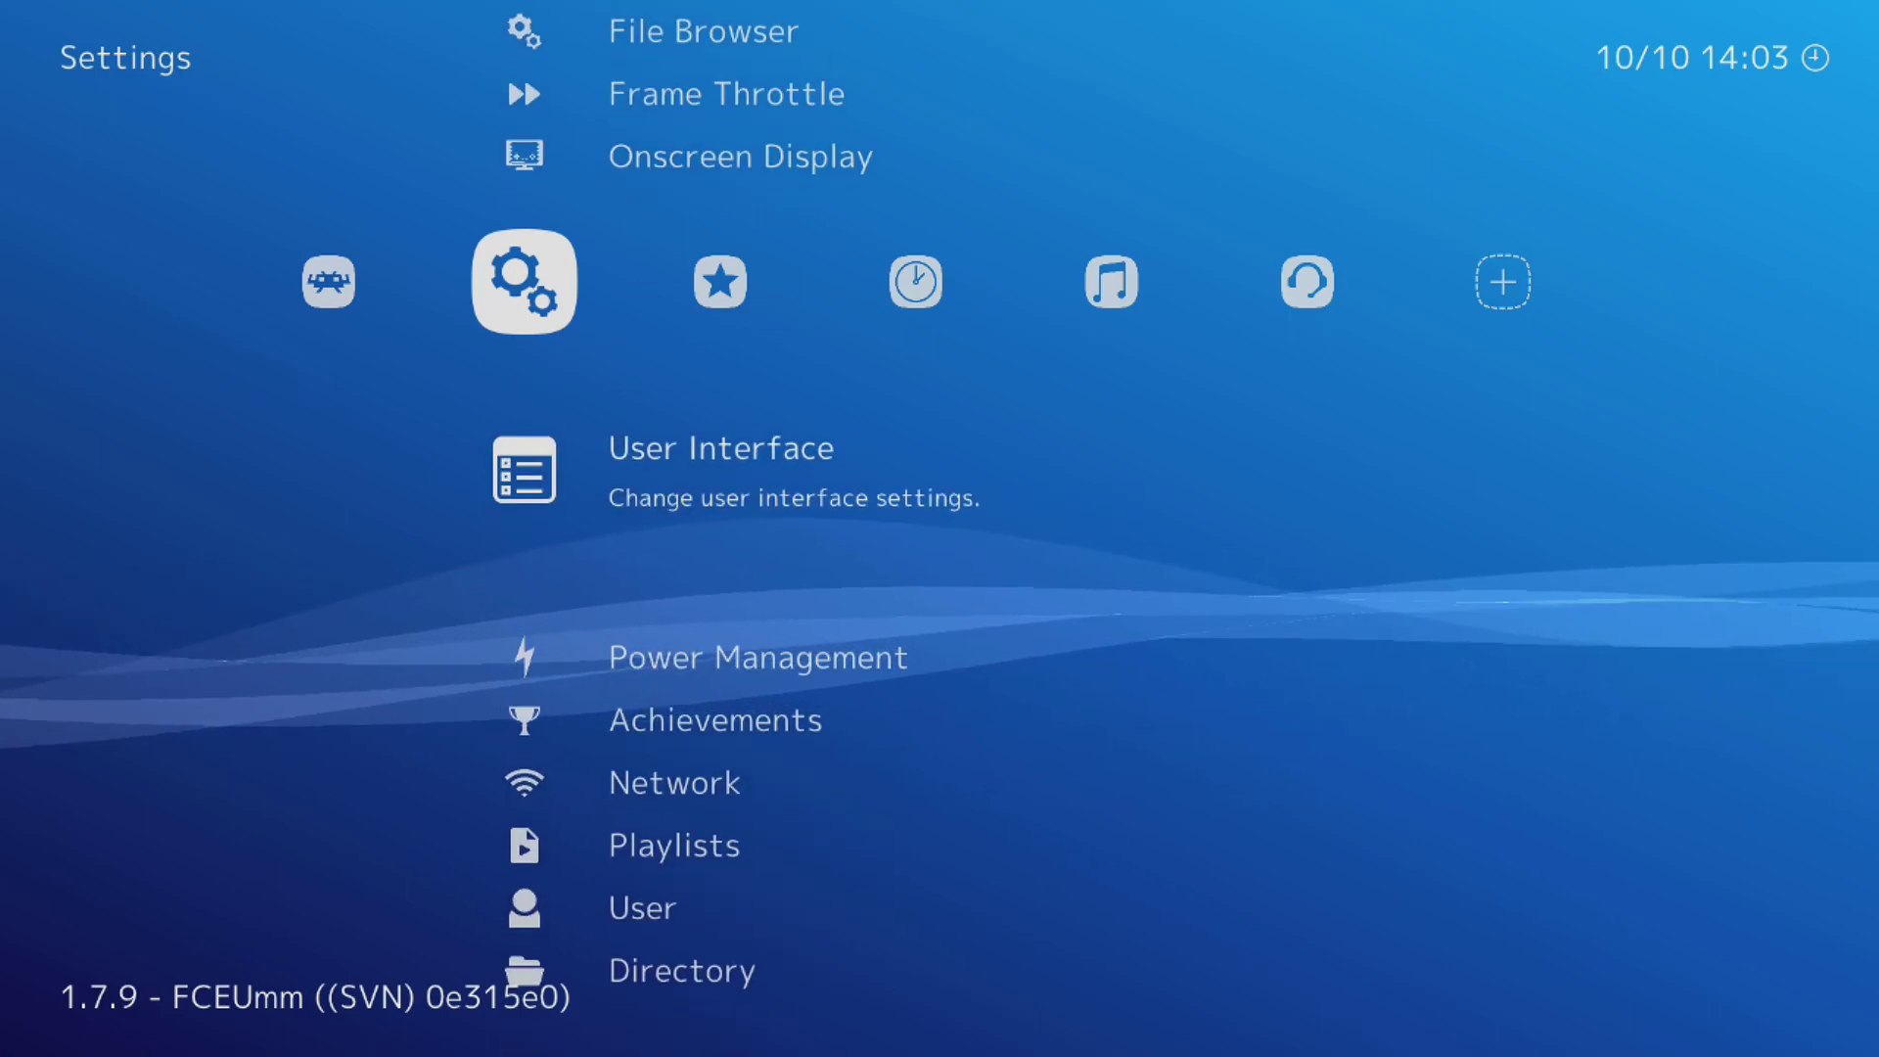
pyautogui.press('Up')
pyautogui.press('Up')
pyautogui.press('Up')
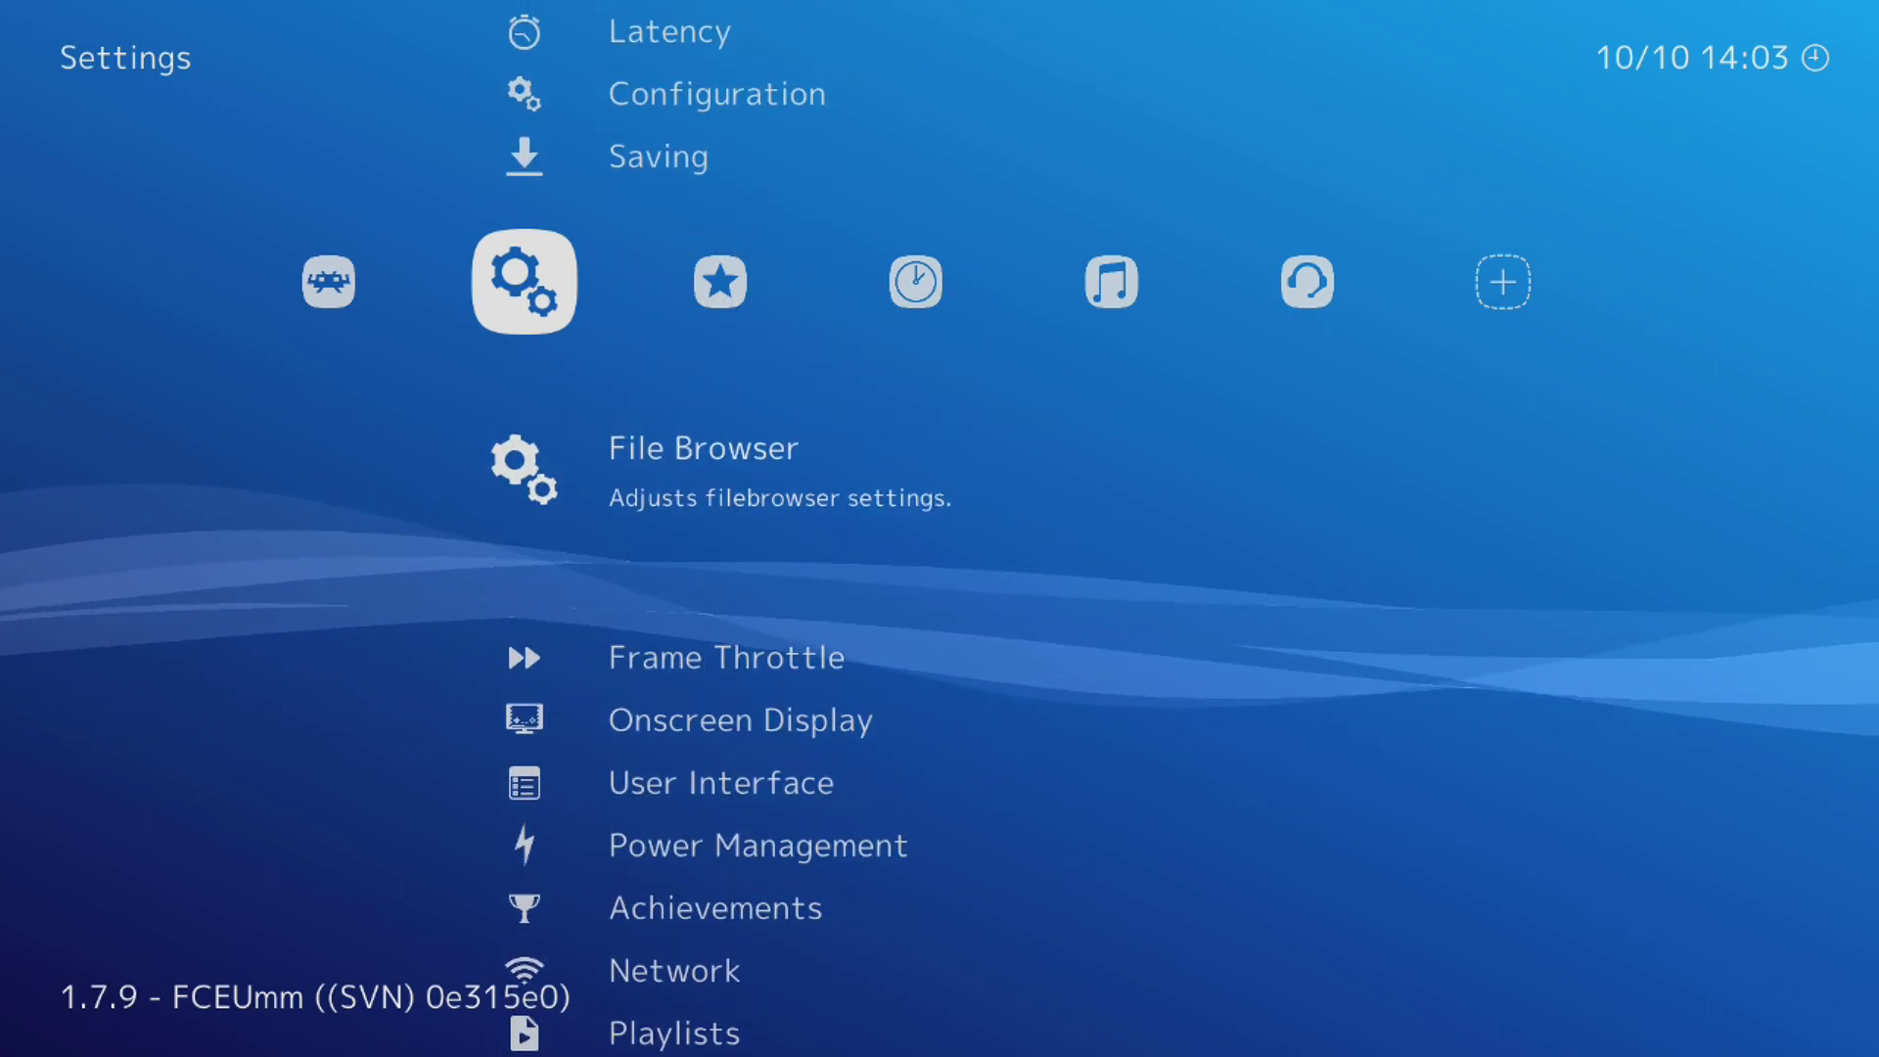
pyautogui.press('Up')
pyautogui.press('Up')
pyautogui.press('Up')
pyautogui.press('Up')
pyautogui.press('Up')
pyautogui.press('Up')
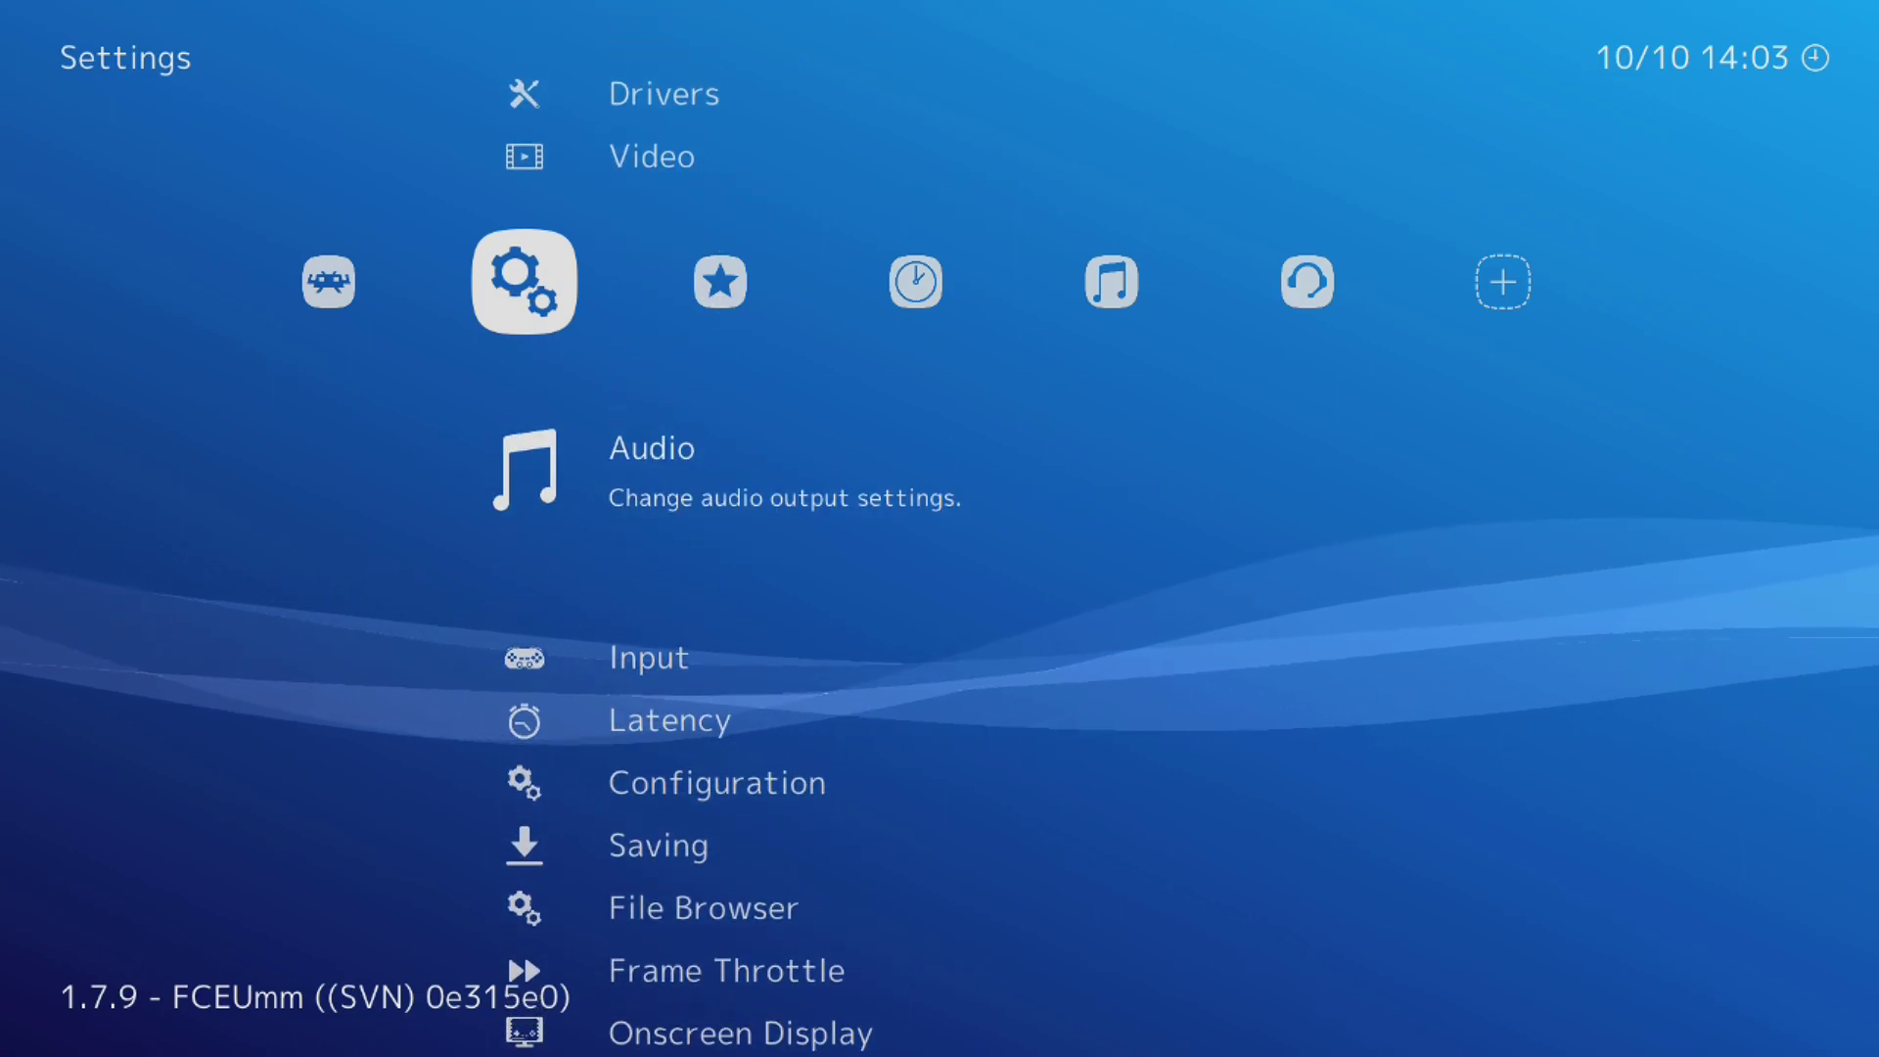
pyautogui.press('Up')
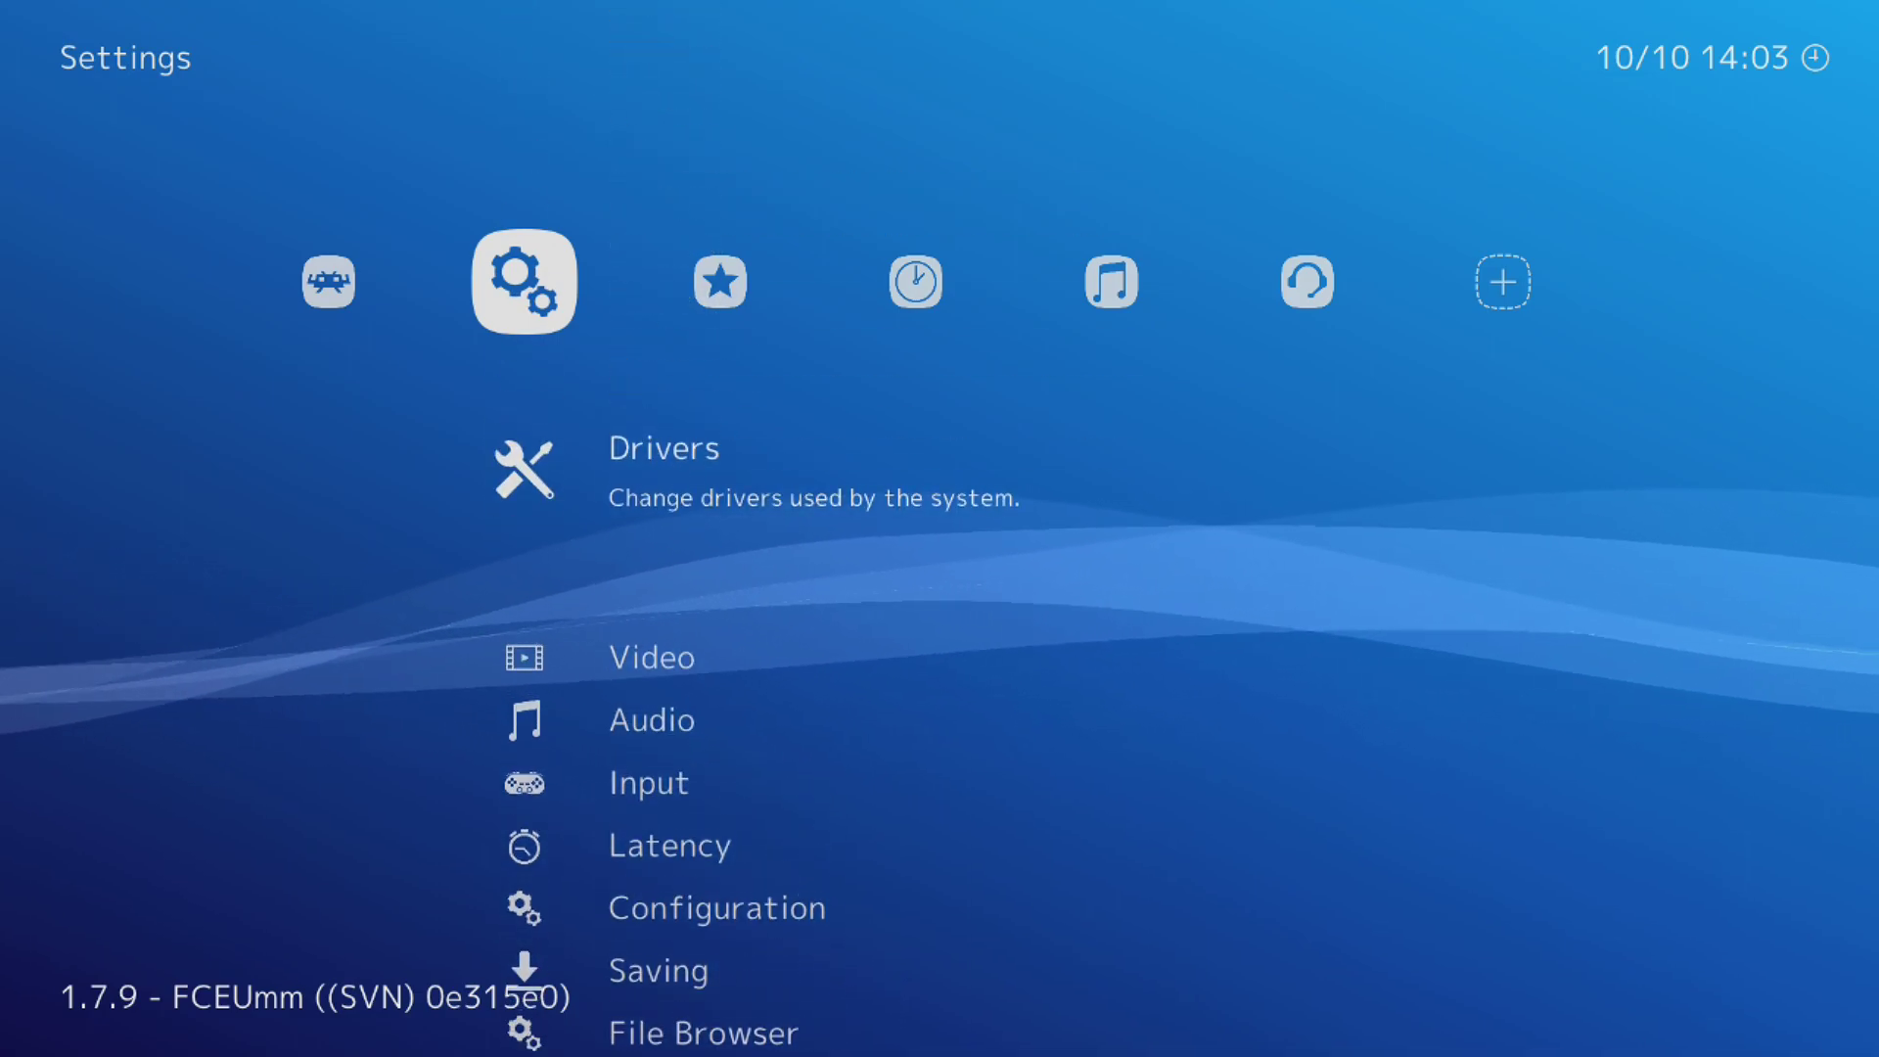
# Step: Look over the Favorites, Netplay Rooms and Import content sections and return to the Main Menu
pyautogui.press('Right')
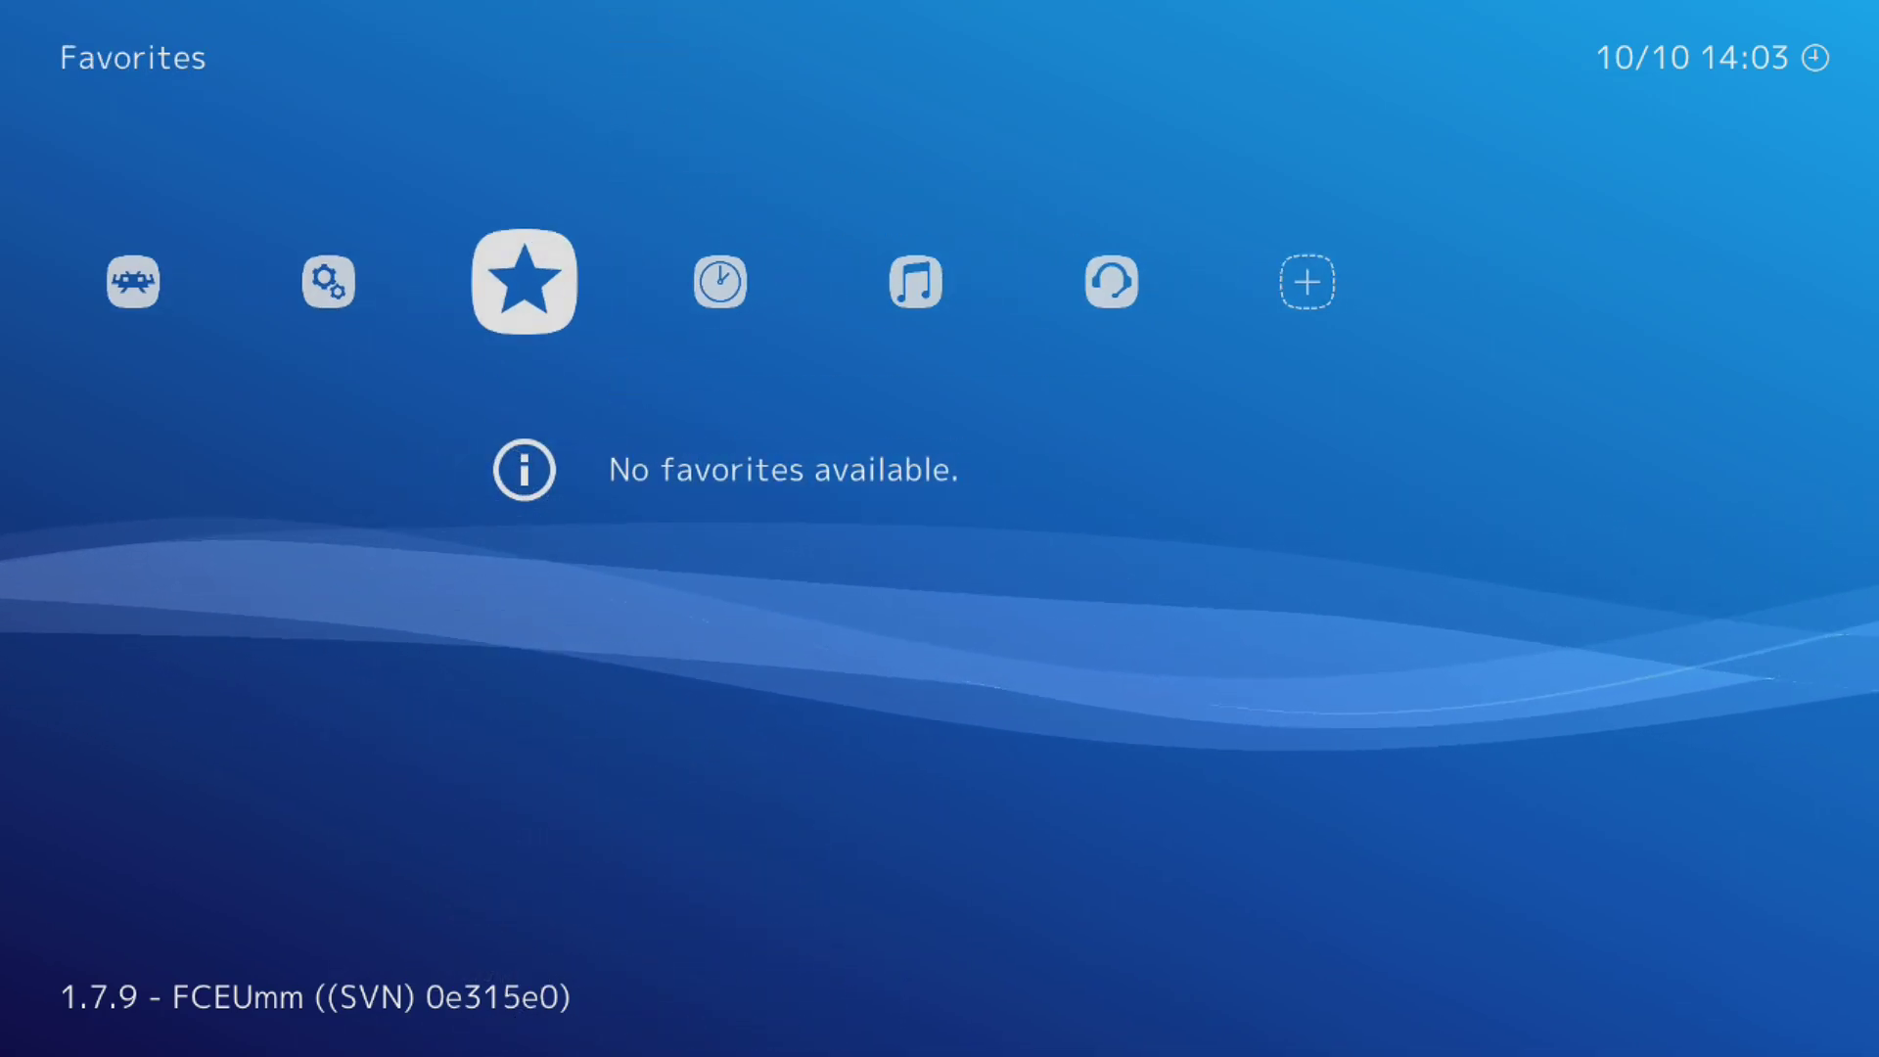
pyautogui.press('Right')
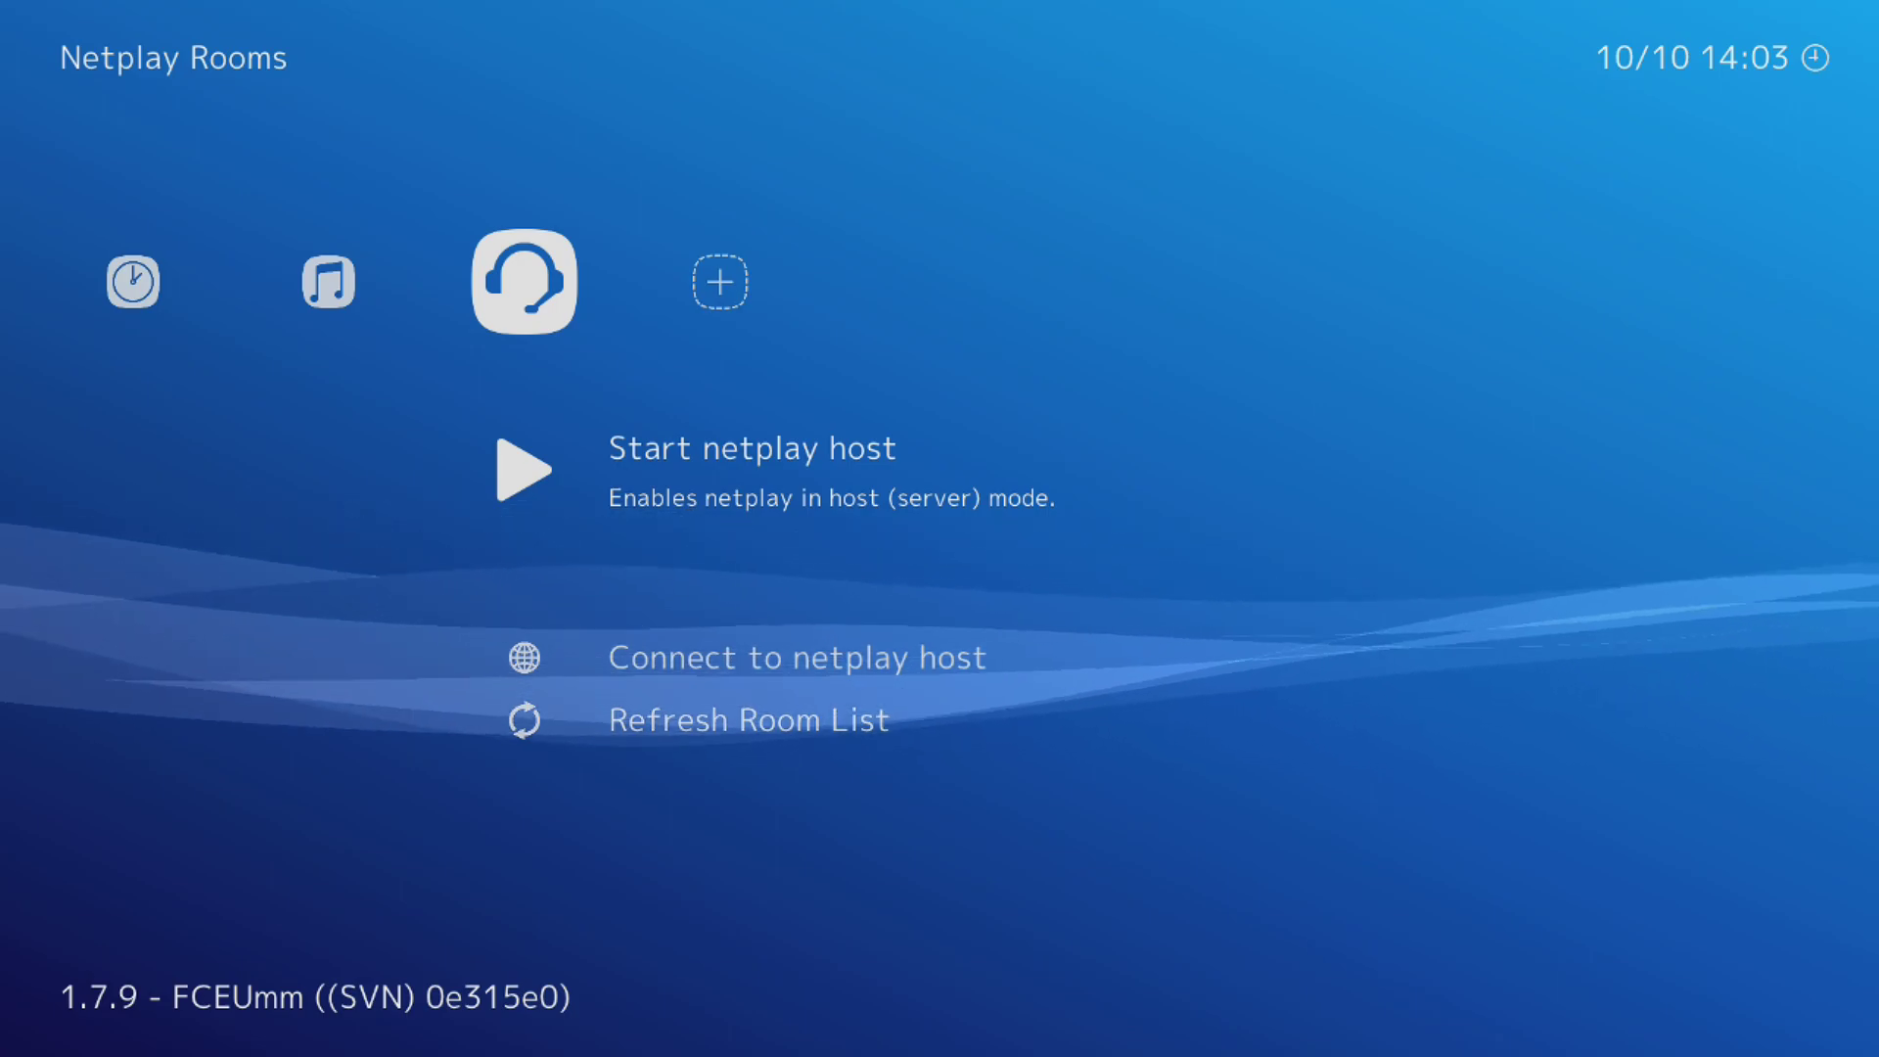
pyautogui.press('Left')
pyautogui.press('Left')
pyautogui.press('Left')
pyautogui.press('Left')
pyautogui.press('Left')
pyautogui.press('Left')
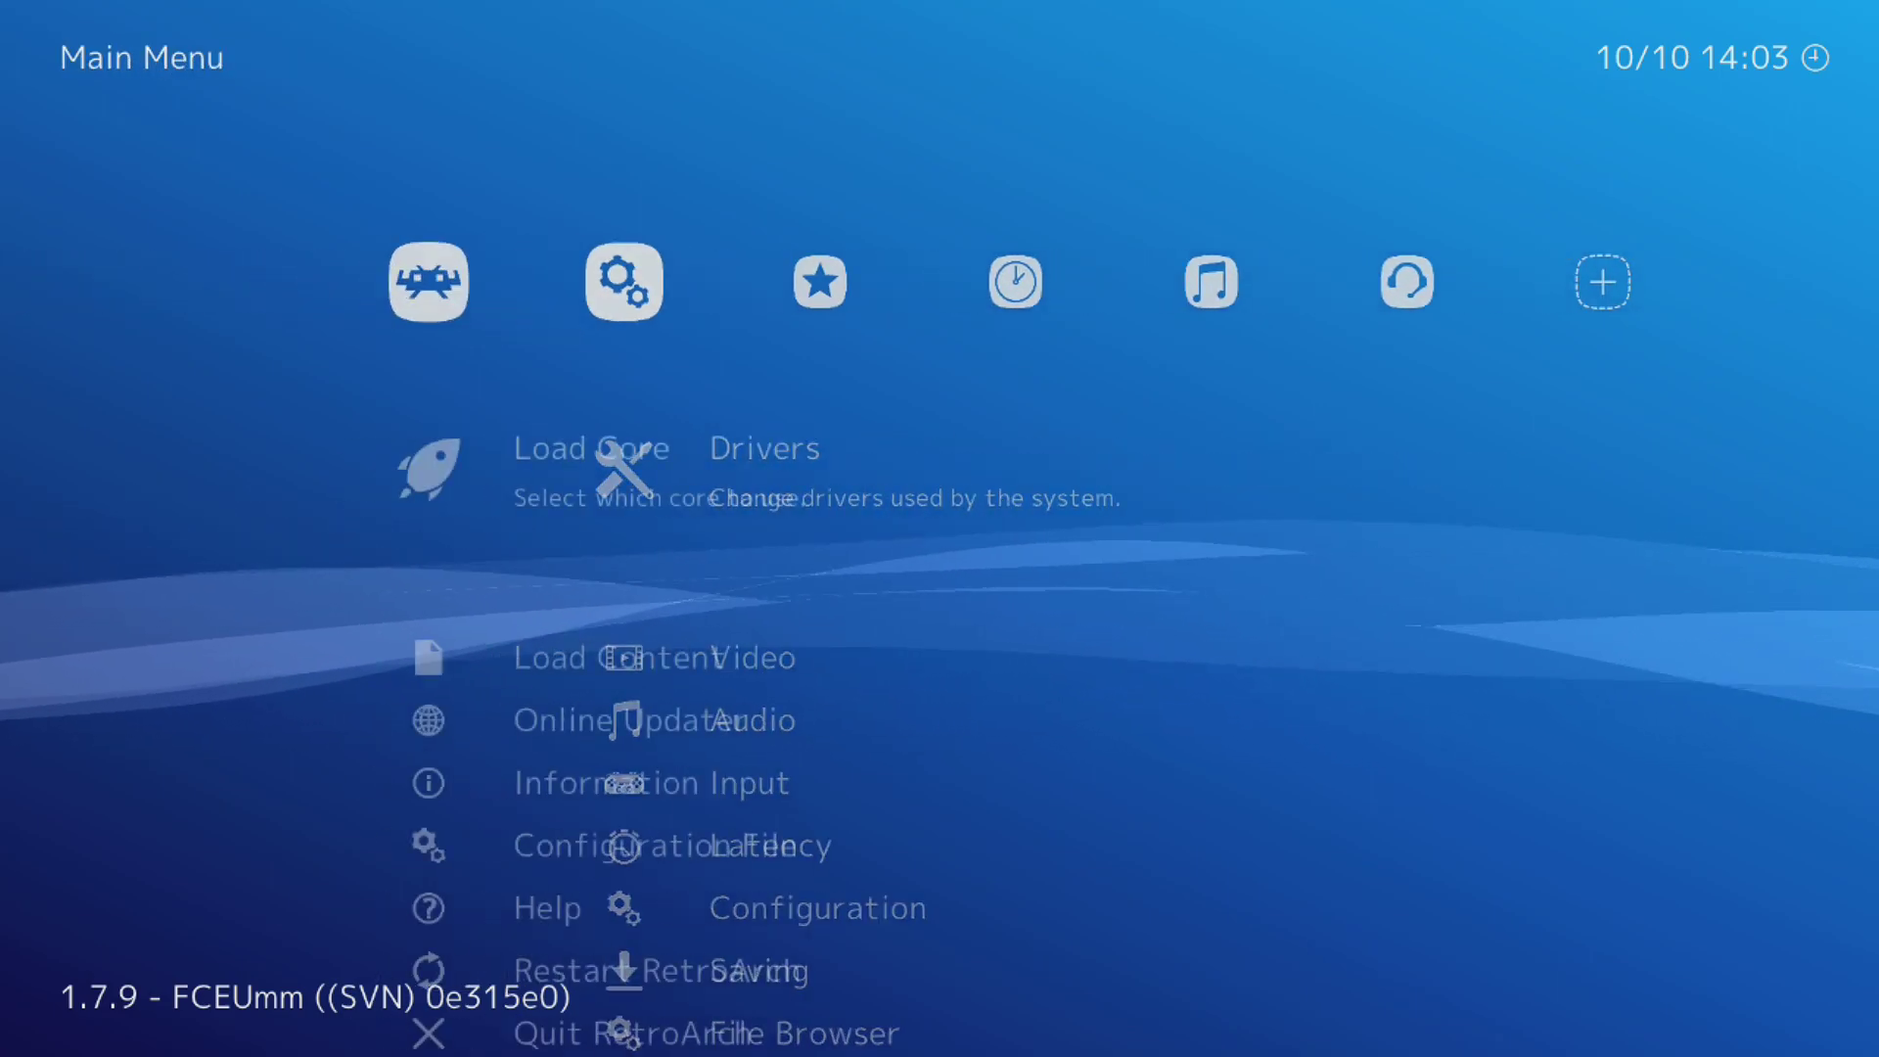
pyautogui.press('Right')
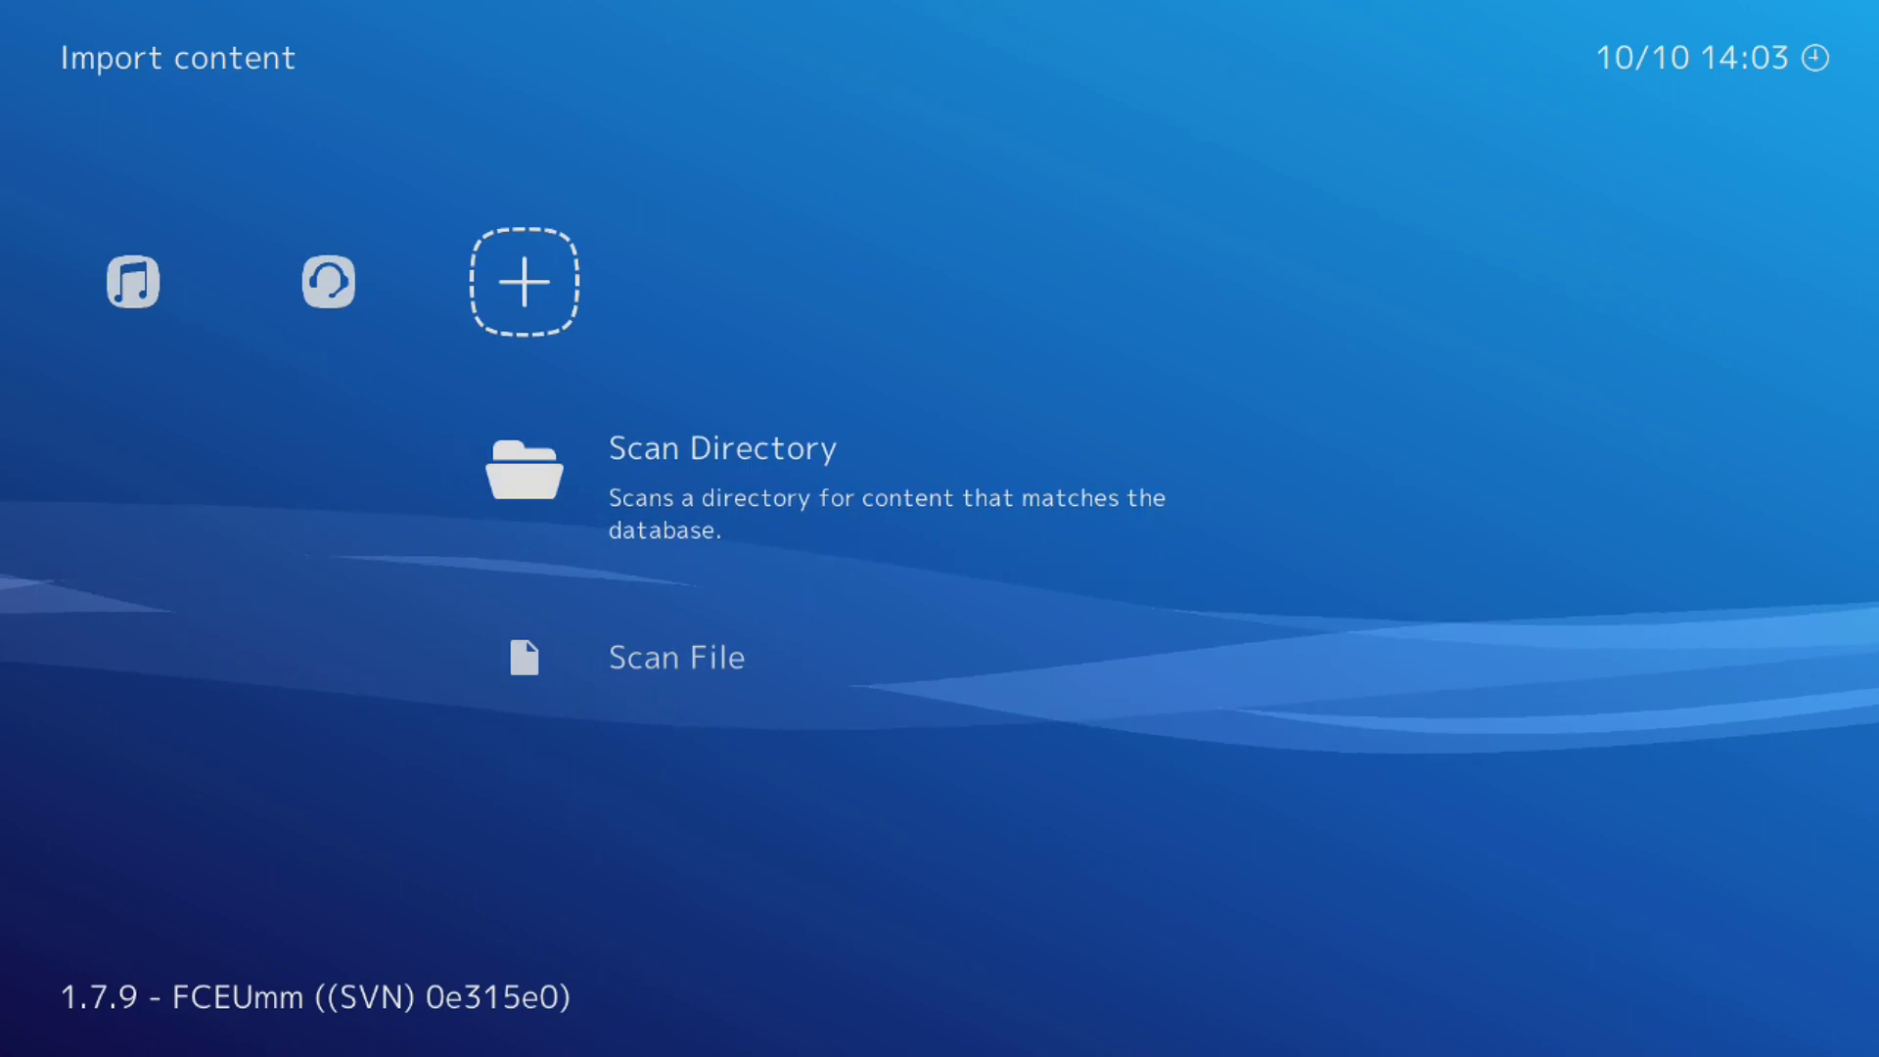
pyautogui.press('Right')
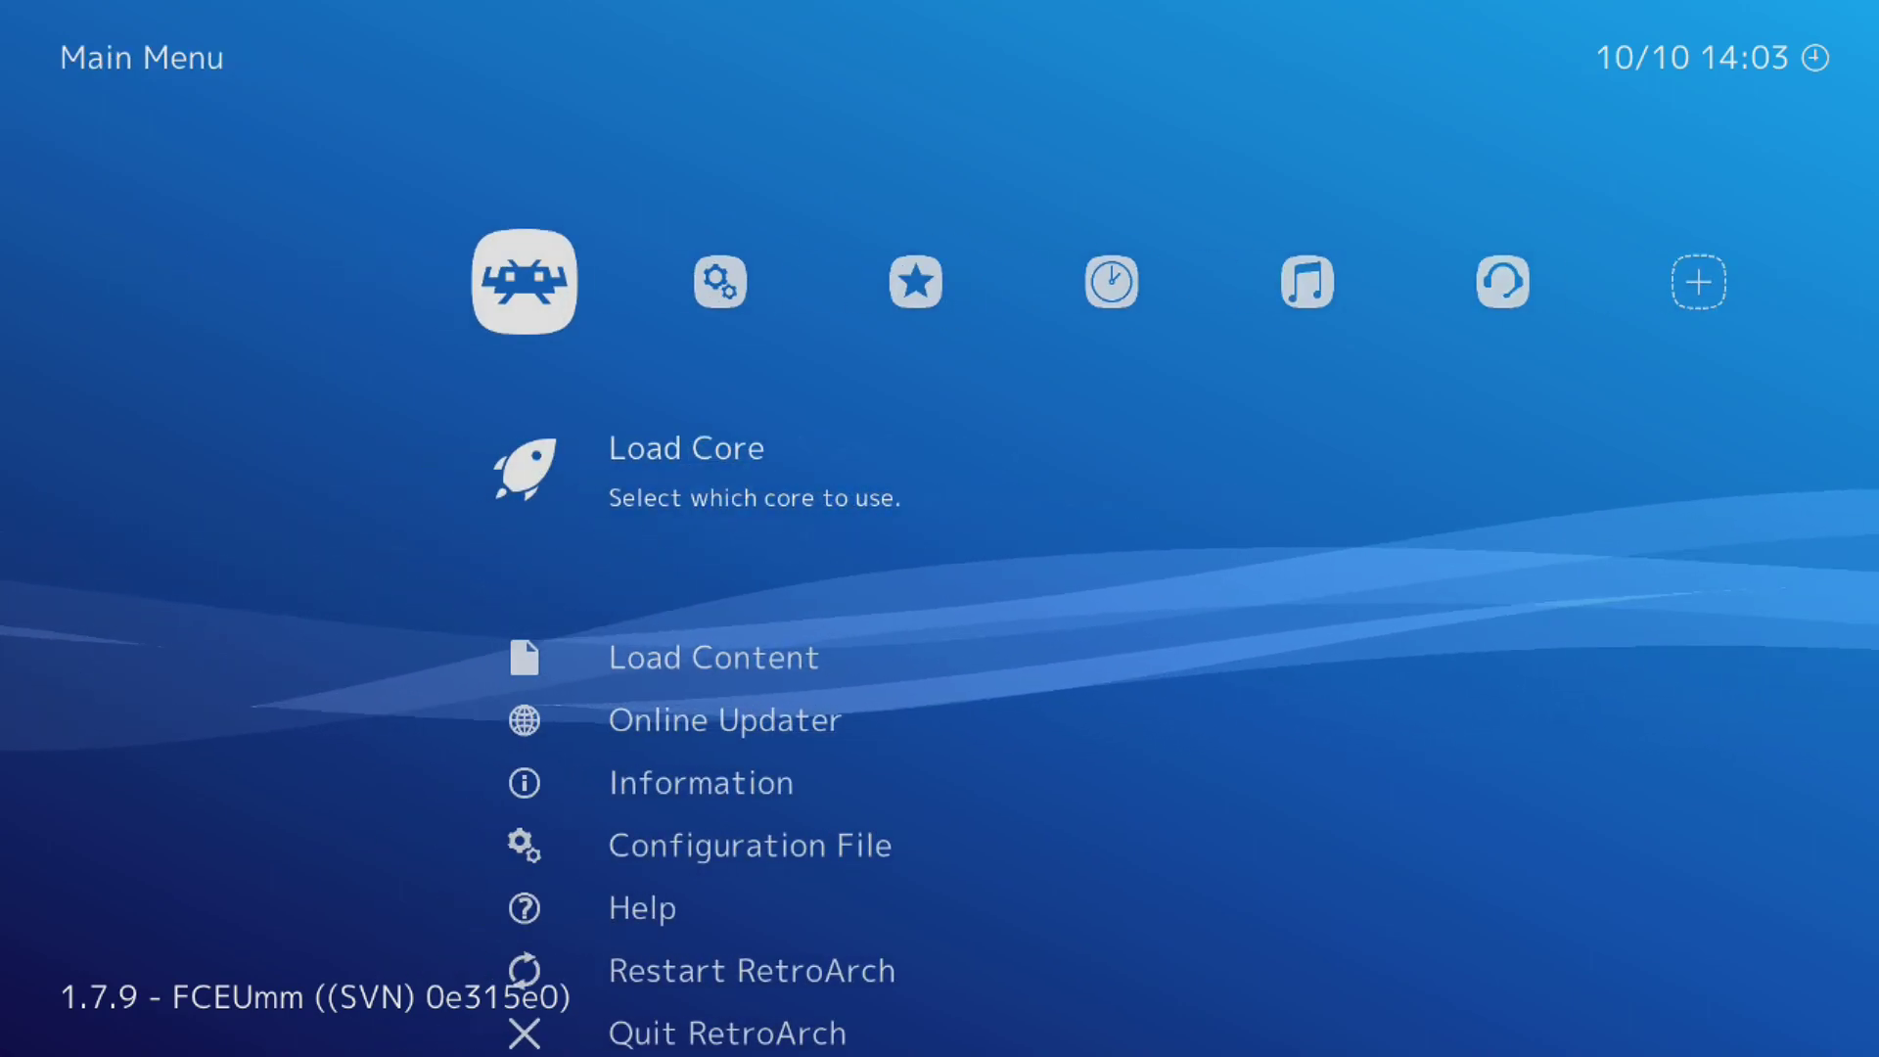
# Step: Start Load Content and browse to the /dev_hdd0/ drive
pyautogui.press('Down')
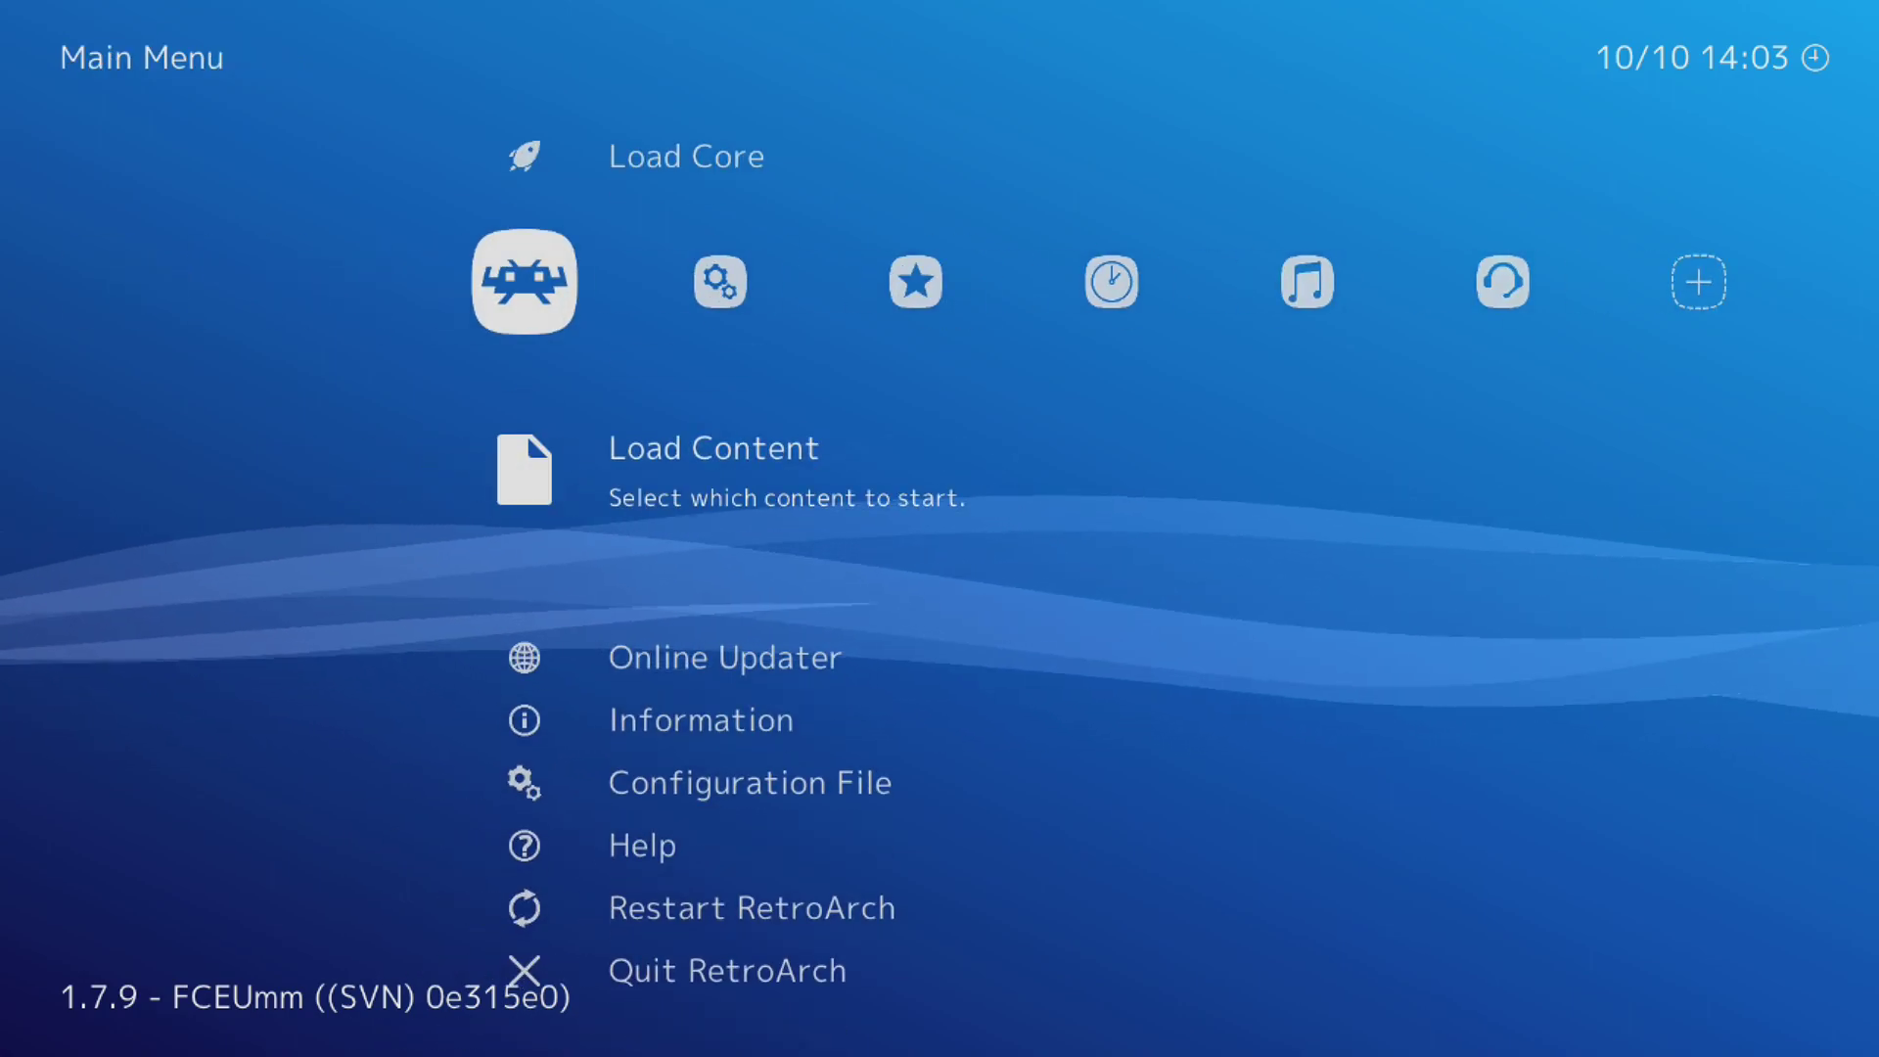
pyautogui.press('Return')
pyautogui.press('Down')
pyautogui.press('Down')
pyautogui.press('Down')
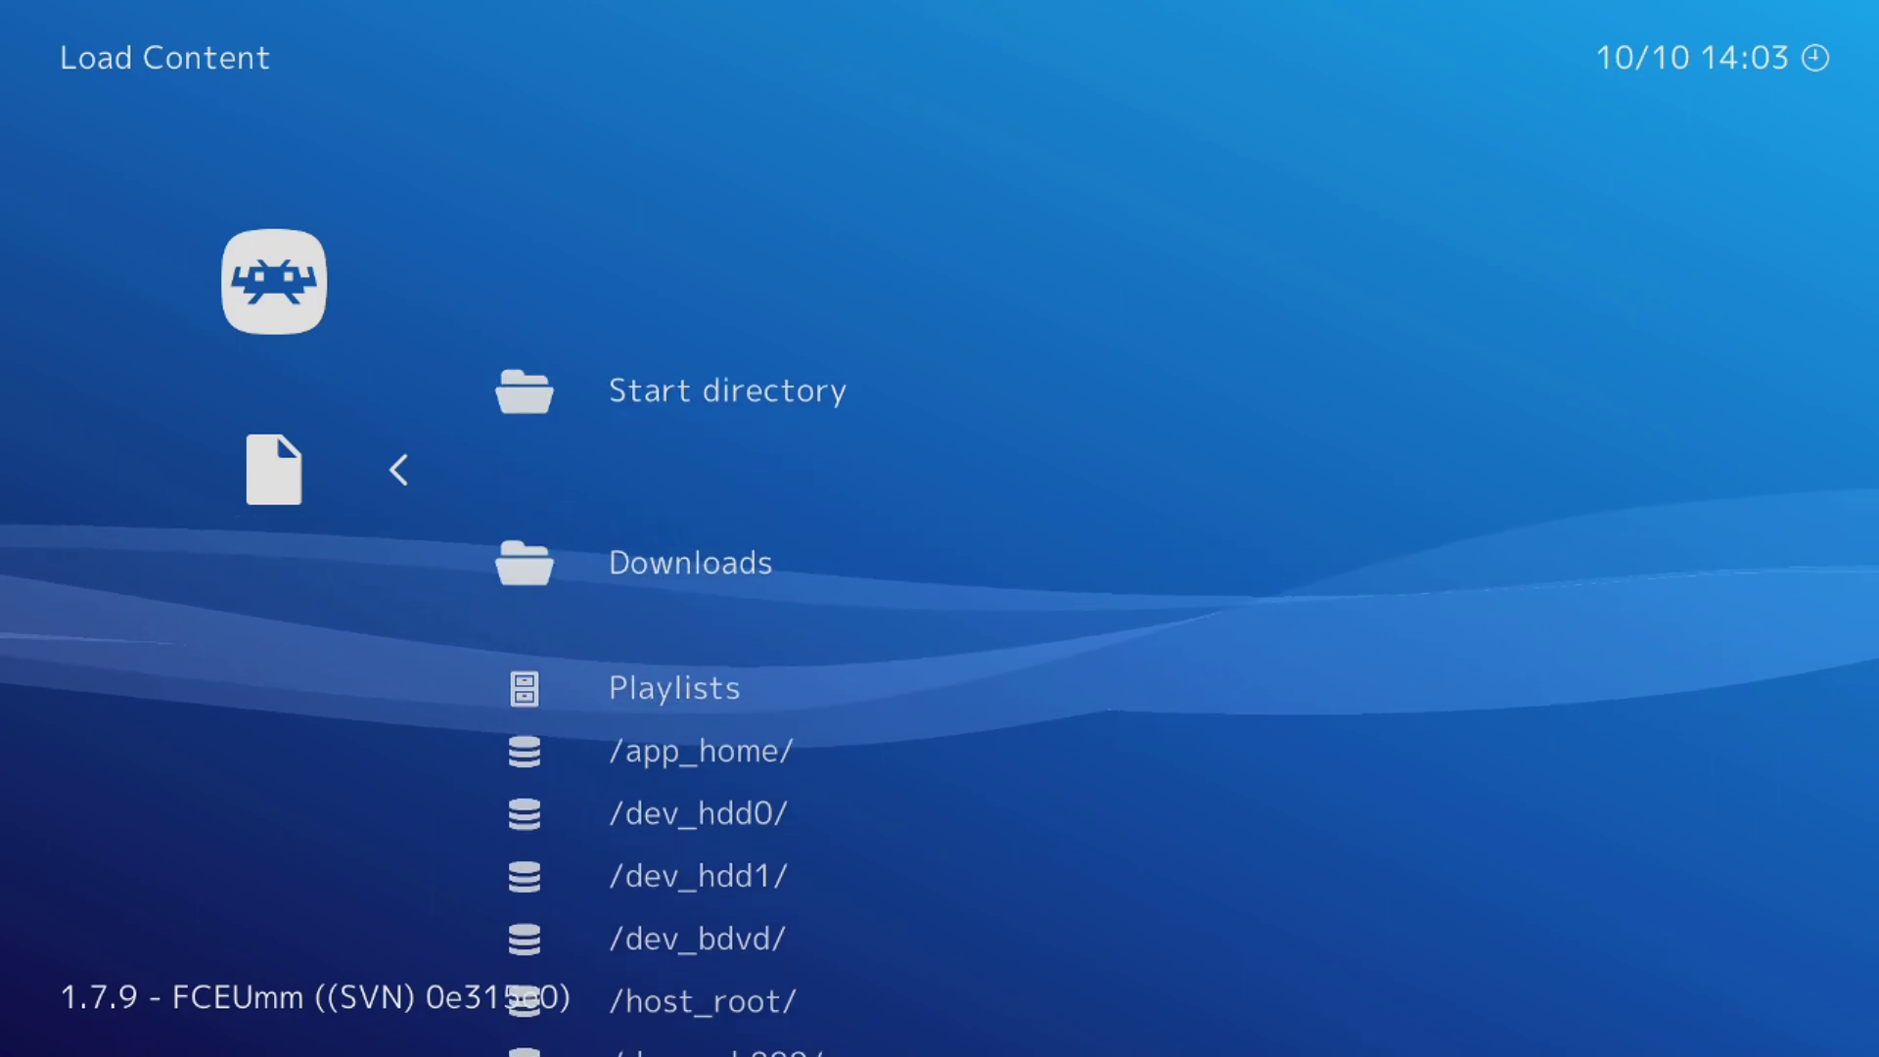
pyautogui.press('Down')
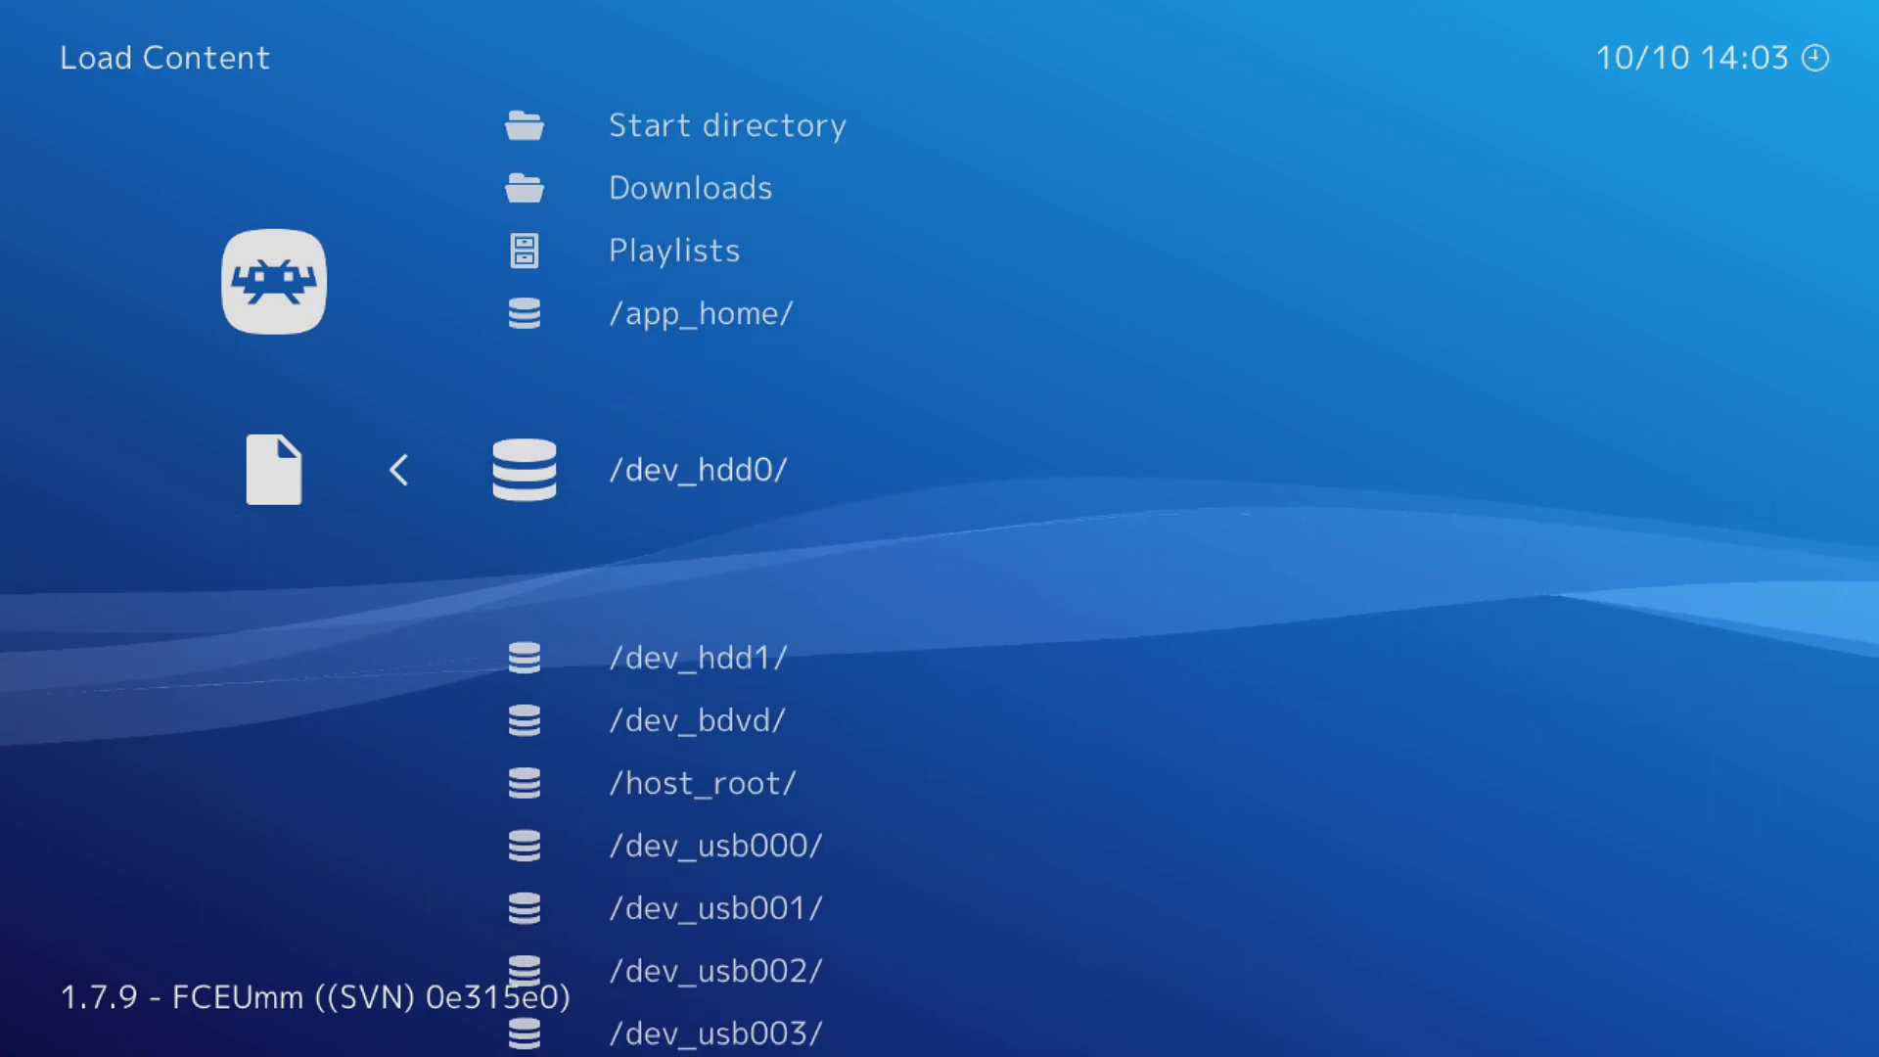
pyautogui.press('Return')
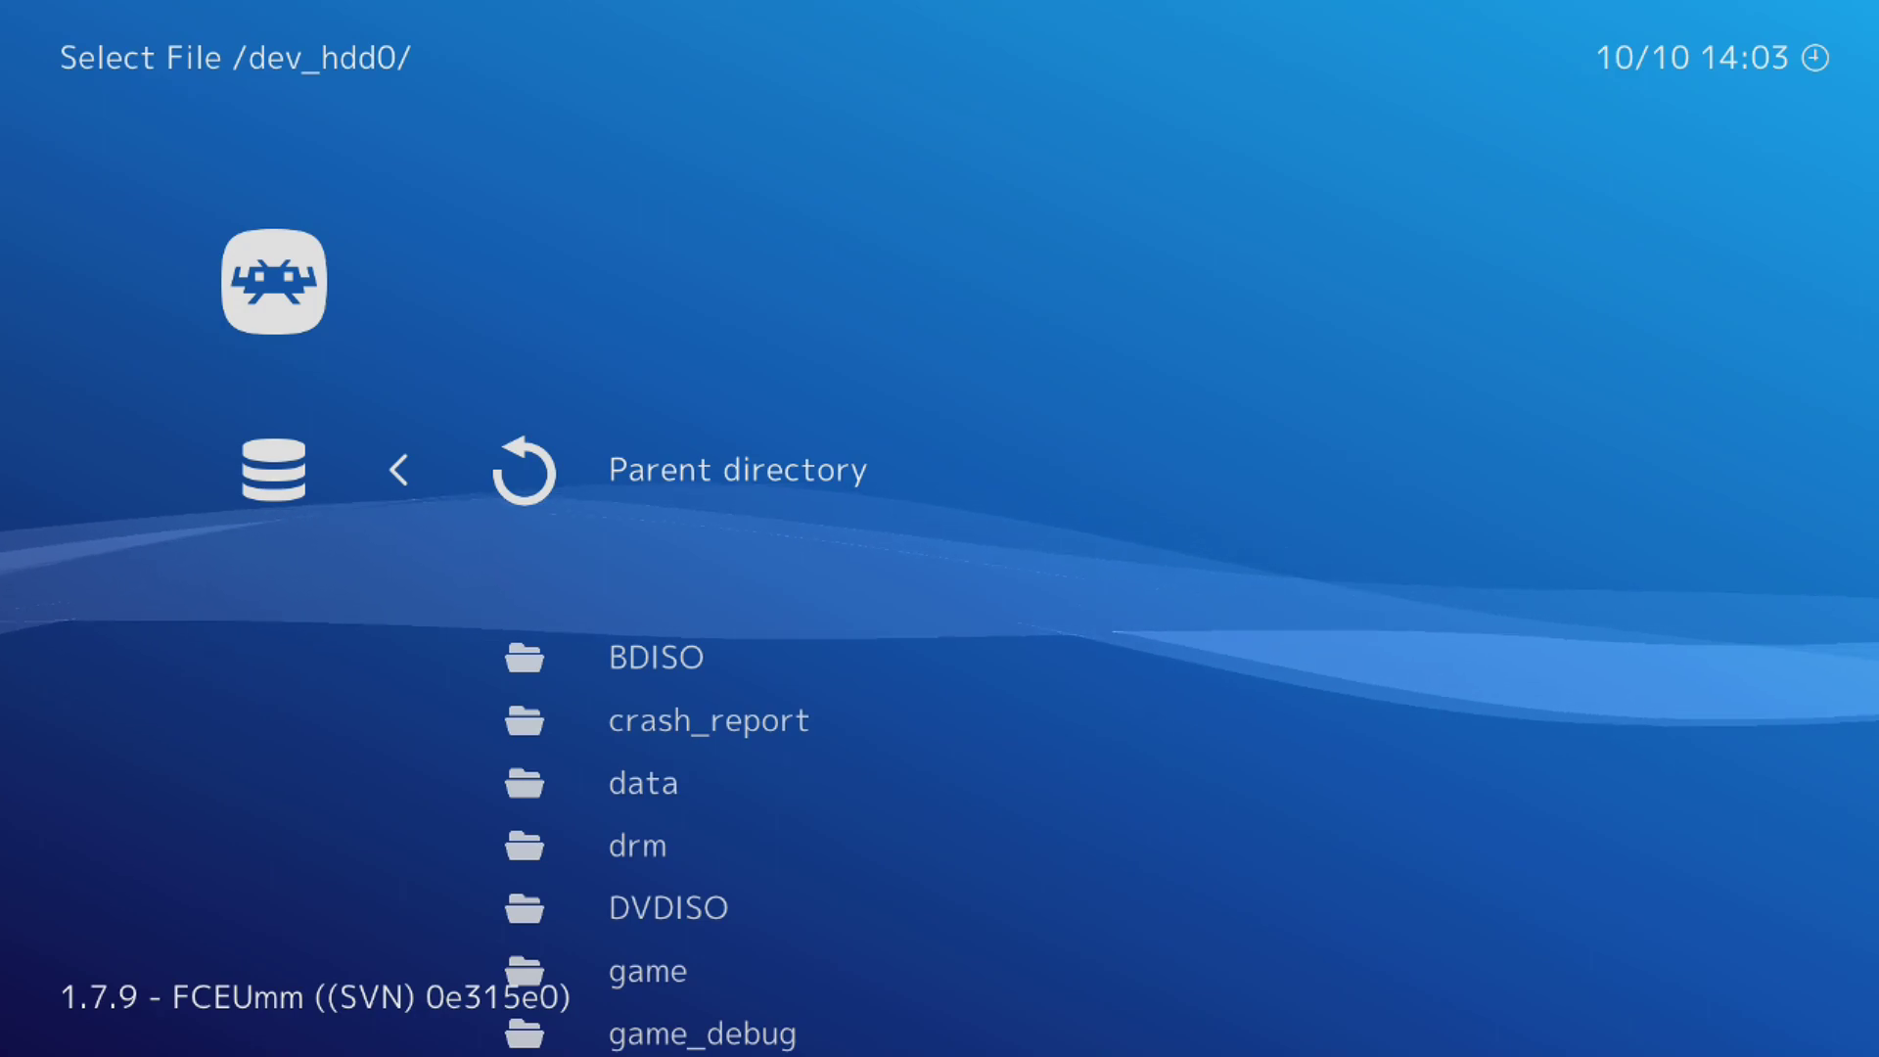
# Step: Open the game folder on /dev_hdd0/
pyautogui.press('Down')
pyautogui.press('Down')
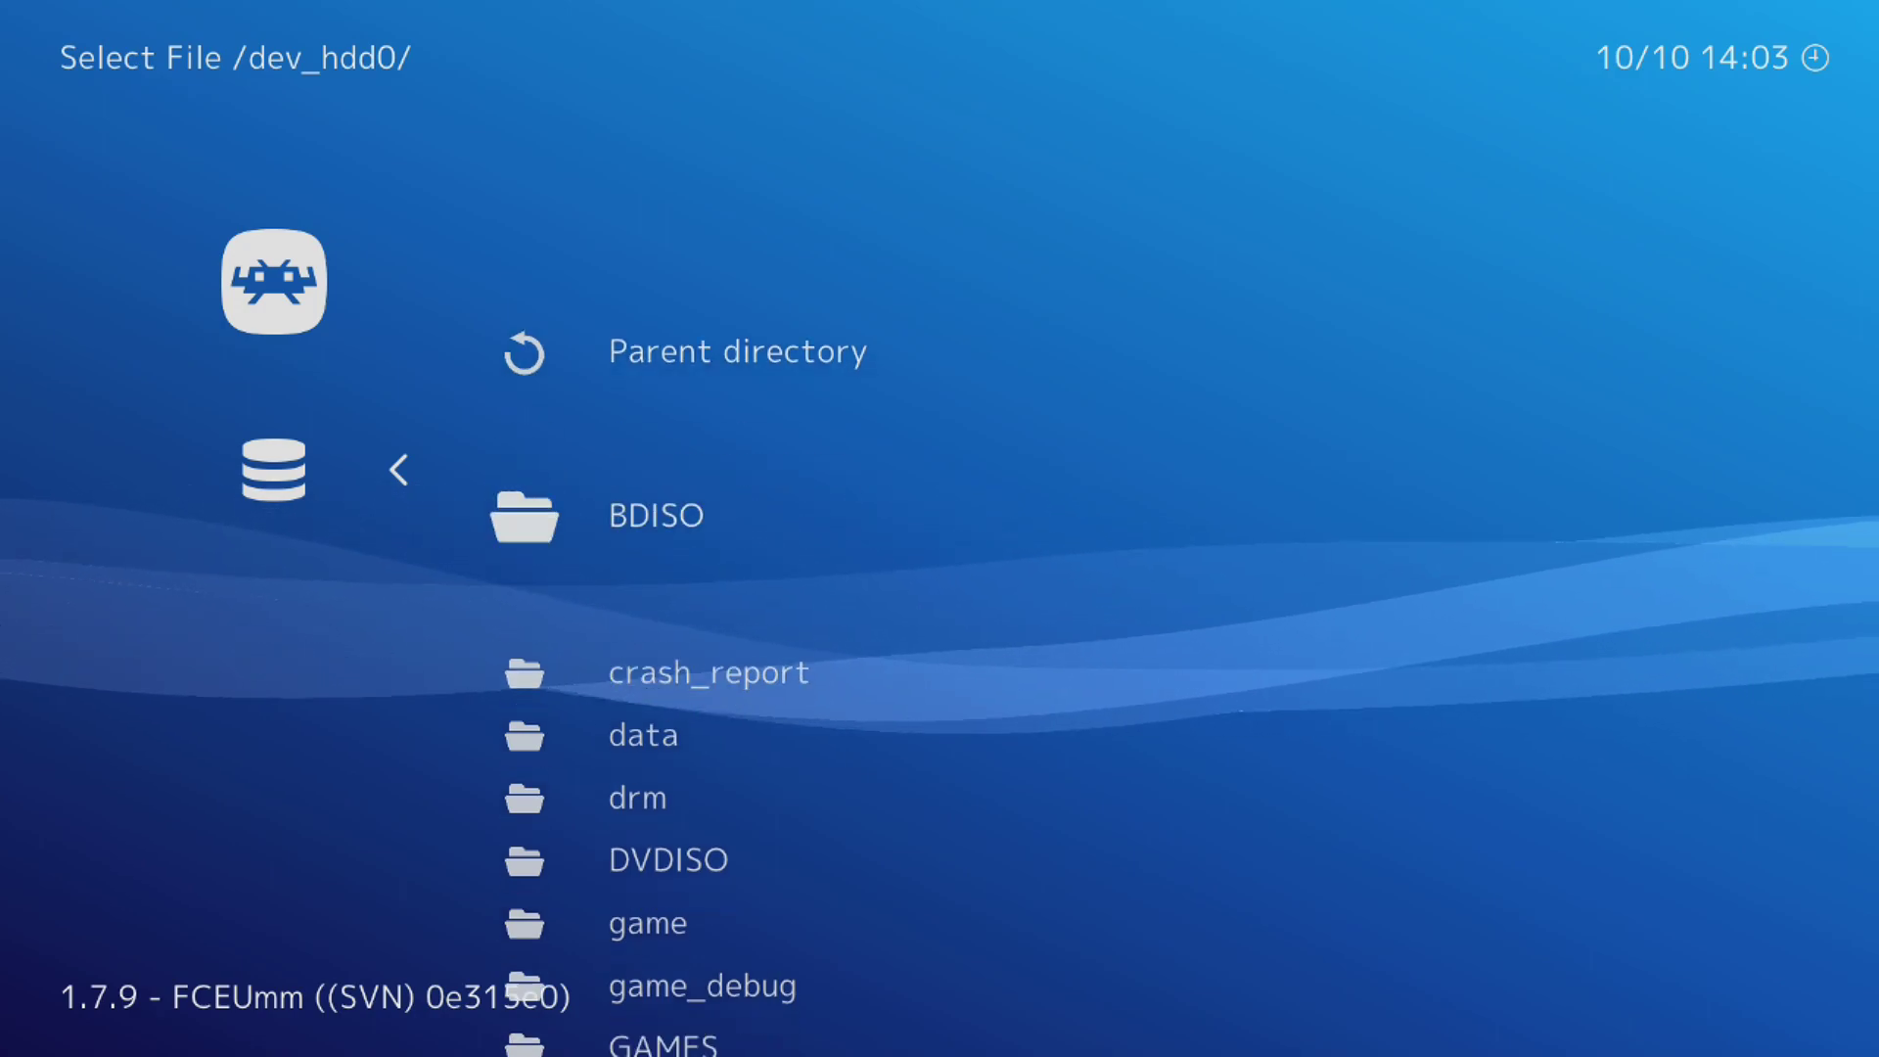
pyautogui.press('Down')
pyautogui.press('Down')
pyautogui.press('Down')
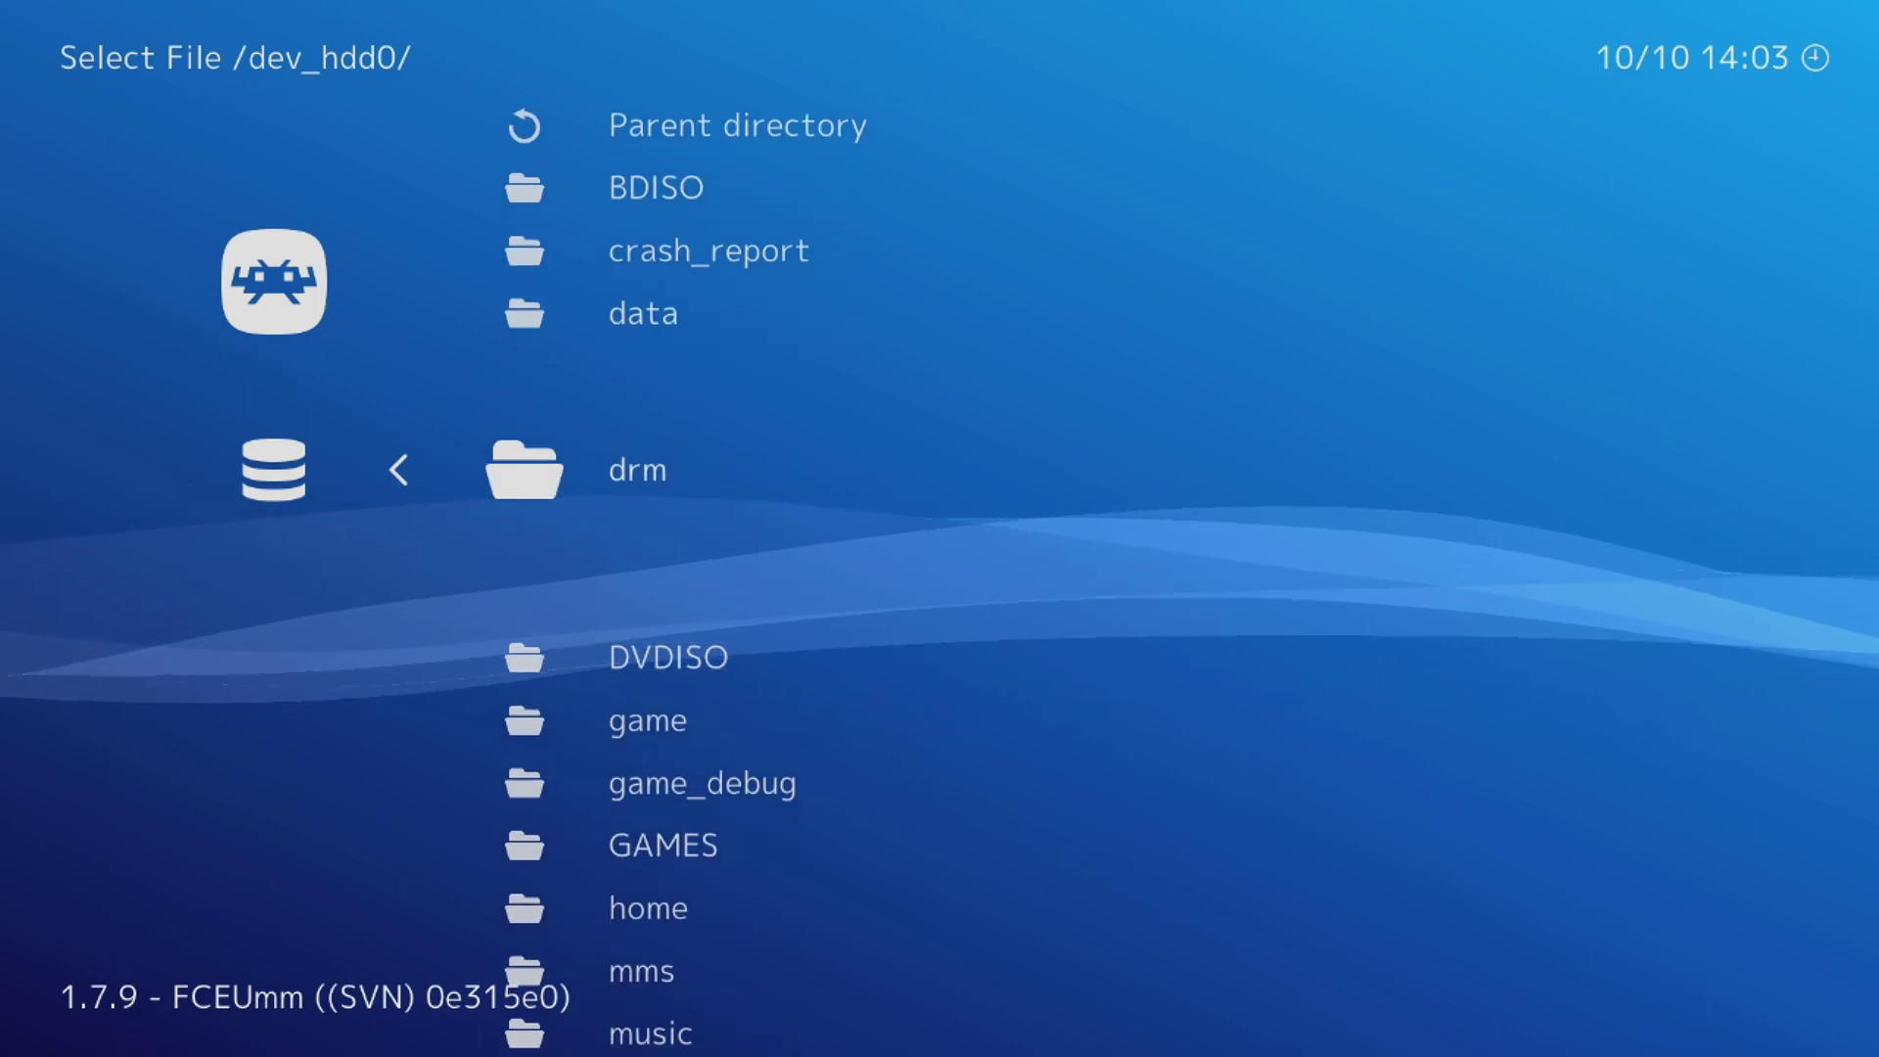
pyautogui.press('Down')
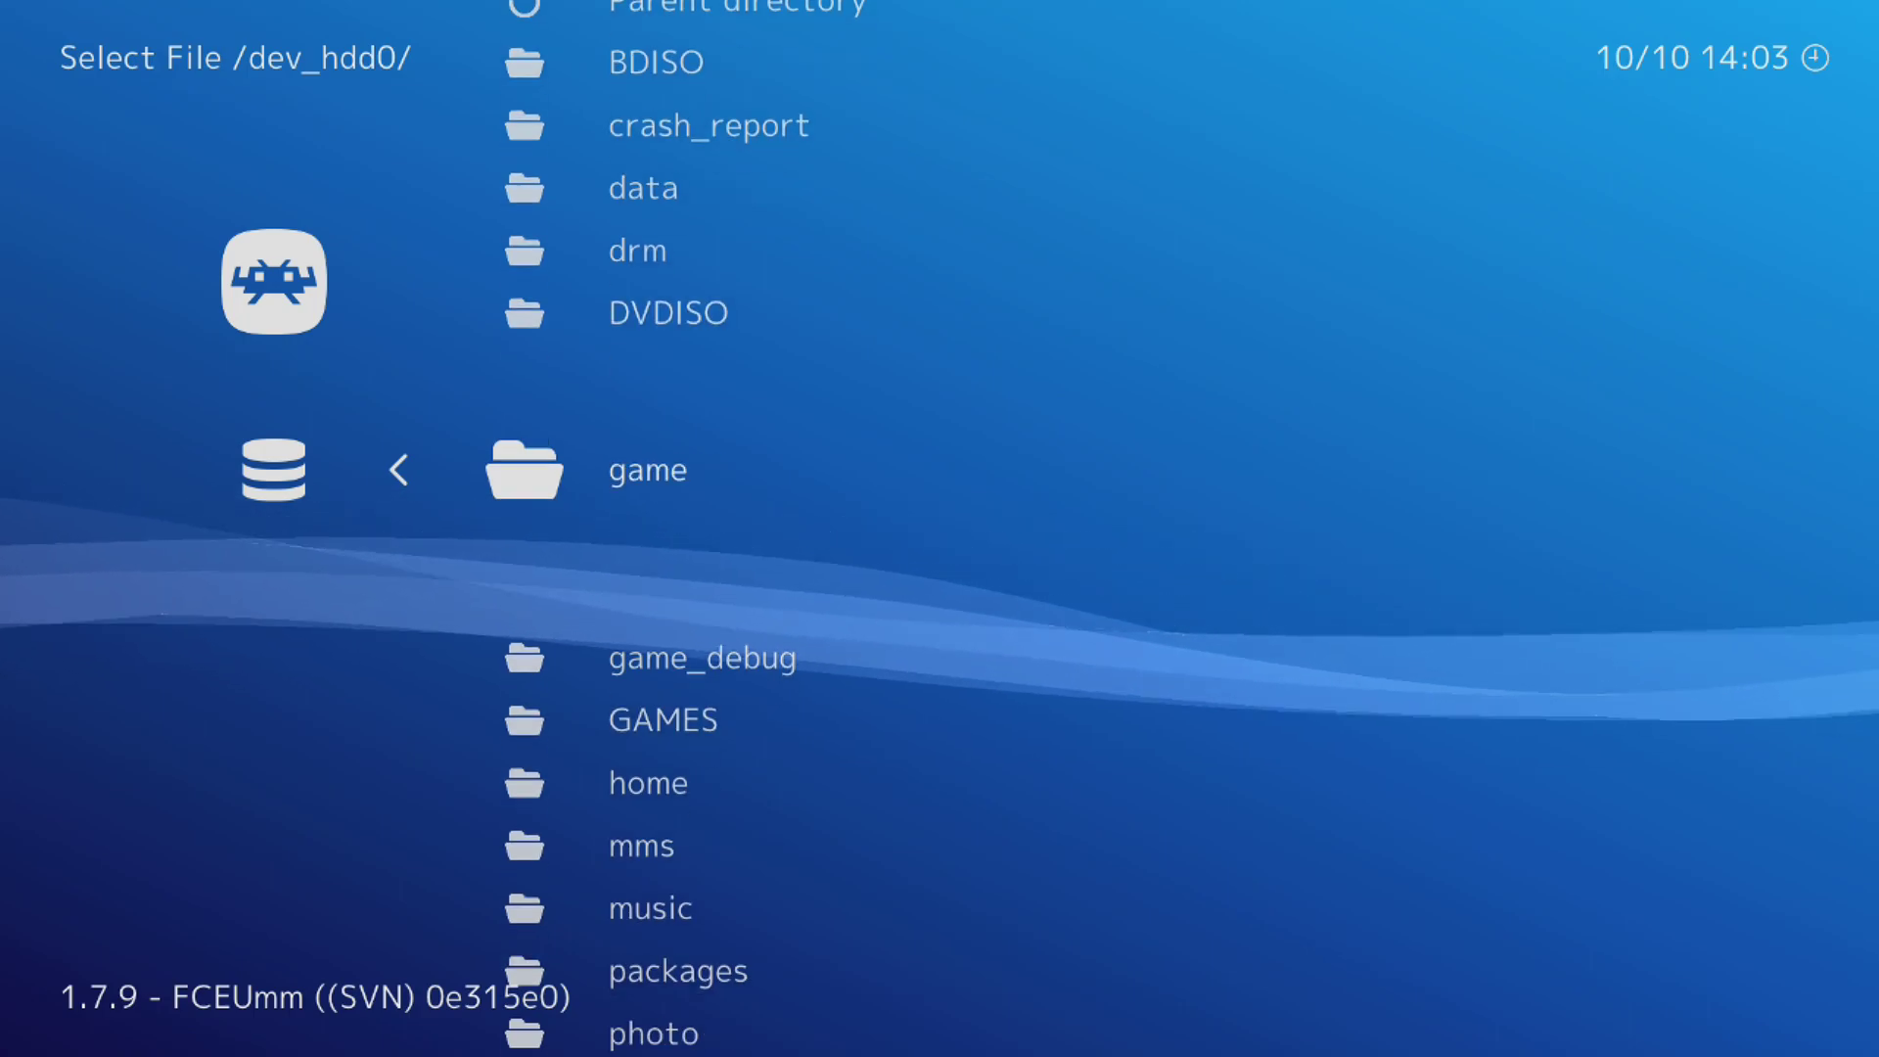
pyautogui.press('Return')
# Step: Find the FCEU90000 folder in the game directory and open it
pyautogui.press('Down')
pyautogui.press('Down')
pyautogui.press('Down')
pyautogui.press('Down')
pyautogui.press('Down')
pyautogui.press('Down')
pyautogui.press('Down')
pyautogui.press('Down')
pyautogui.press('Down')
pyautogui.press('Down')
pyautogui.press('Down')
pyautogui.press('Down')
pyautogui.press('Down')
pyautogui.press('Down')
pyautogui.press('Down')
pyautogui.press('Down')
pyautogui.press('Down')
pyautogui.press('Down')
pyautogui.press('Down')
pyautogui.press('Down')
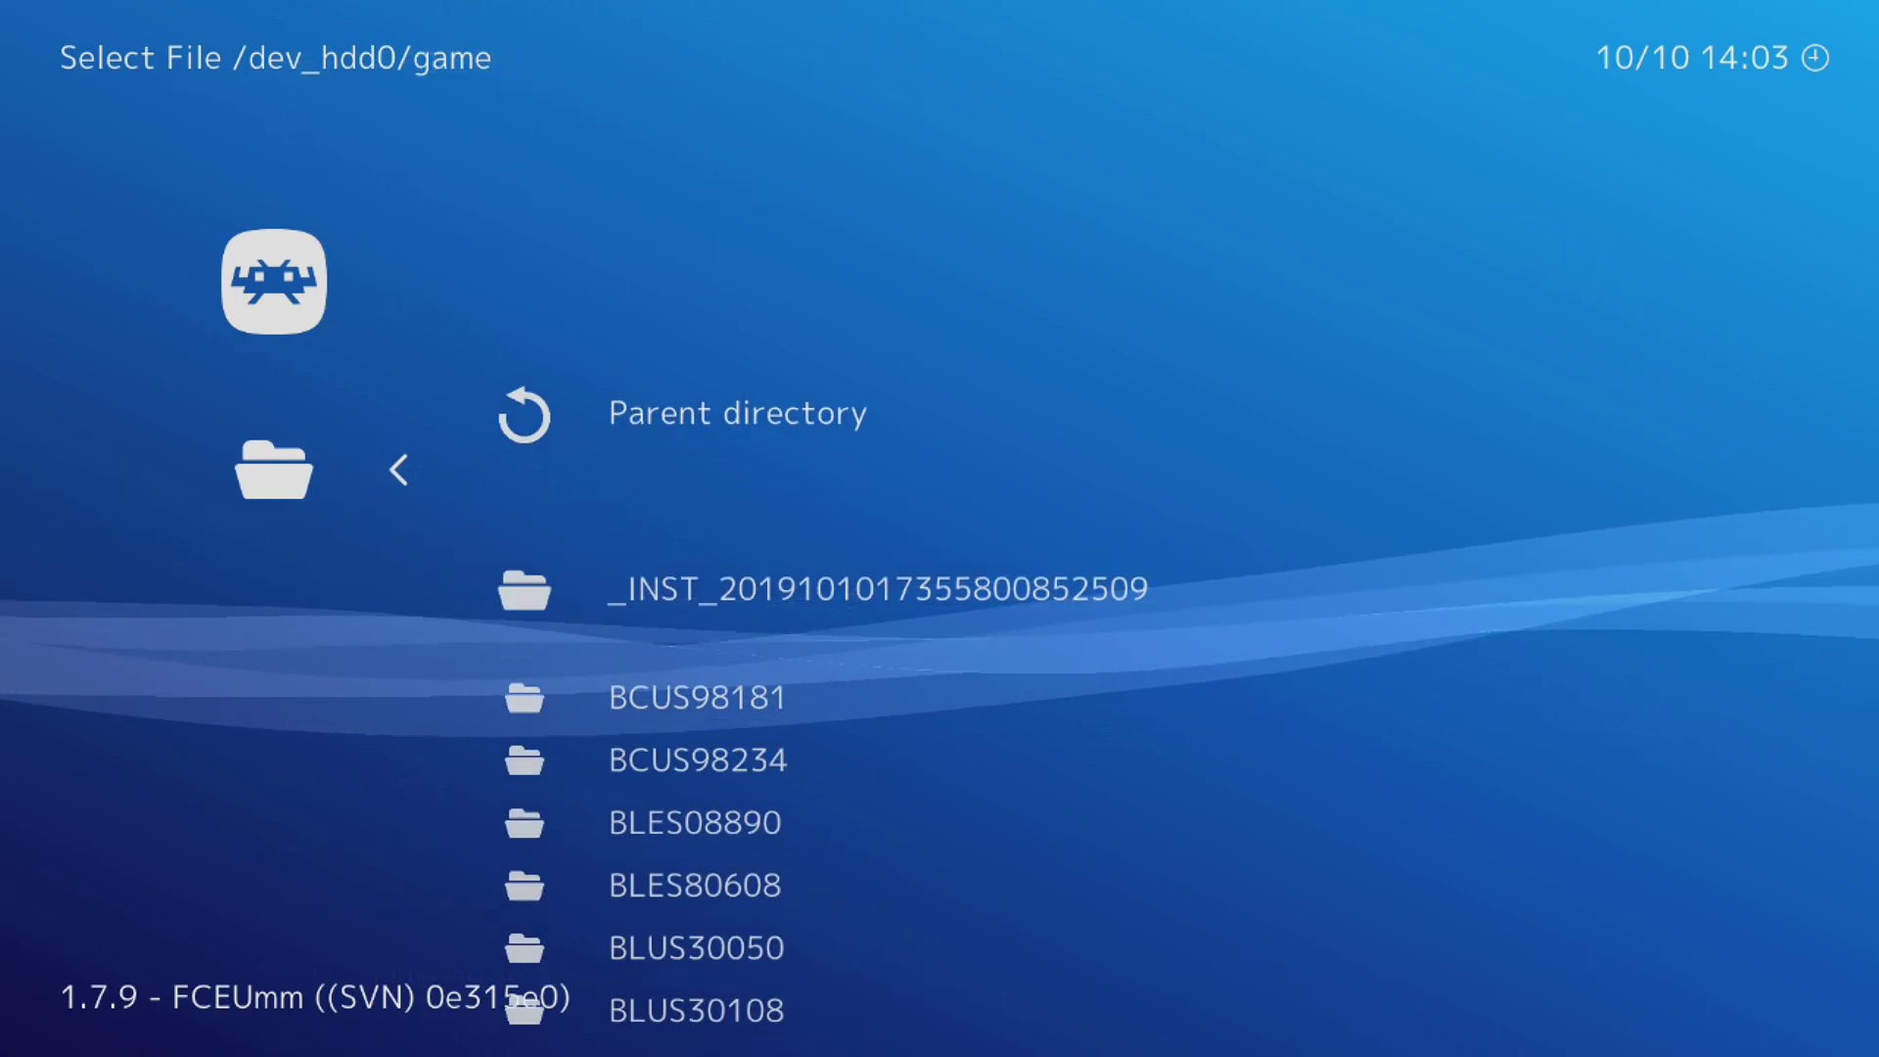
pyautogui.press('Down')
pyautogui.press('Down')
pyautogui.press('Down')
pyautogui.press('Down')
pyautogui.press('Down')
pyautogui.press('Down')
pyautogui.press('Down')
pyautogui.press('Down')
pyautogui.press('Down')
pyautogui.press('Down')
pyautogui.press('Down')
pyautogui.press('Down')
pyautogui.press('Down')
pyautogui.press('Down')
pyautogui.press('Down')
pyautogui.press('Down')
pyautogui.press('Down')
pyautogui.press('Down')
pyautogui.press('Down')
pyautogui.press('Down')
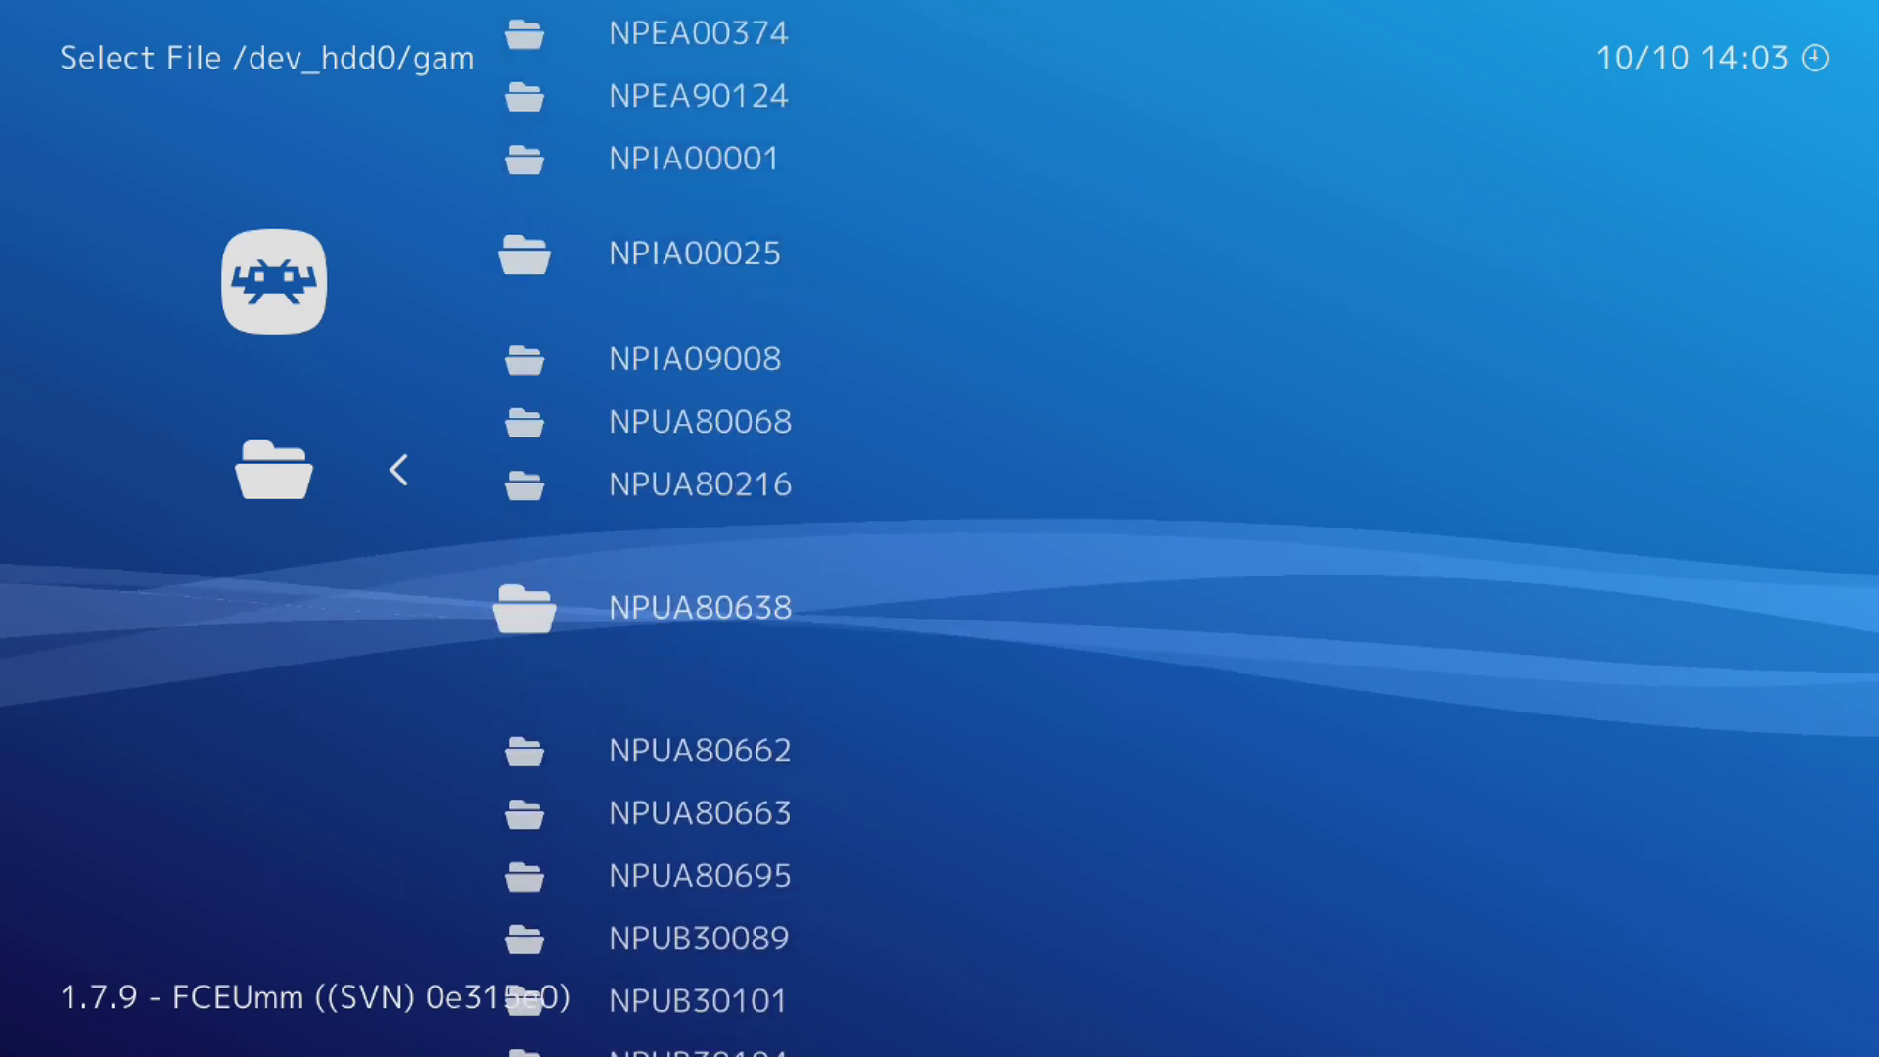
pyautogui.press('Up')
pyautogui.press('Up')
pyautogui.press('Up')
pyautogui.press('Up')
pyautogui.press('Up')
pyautogui.press('Up')
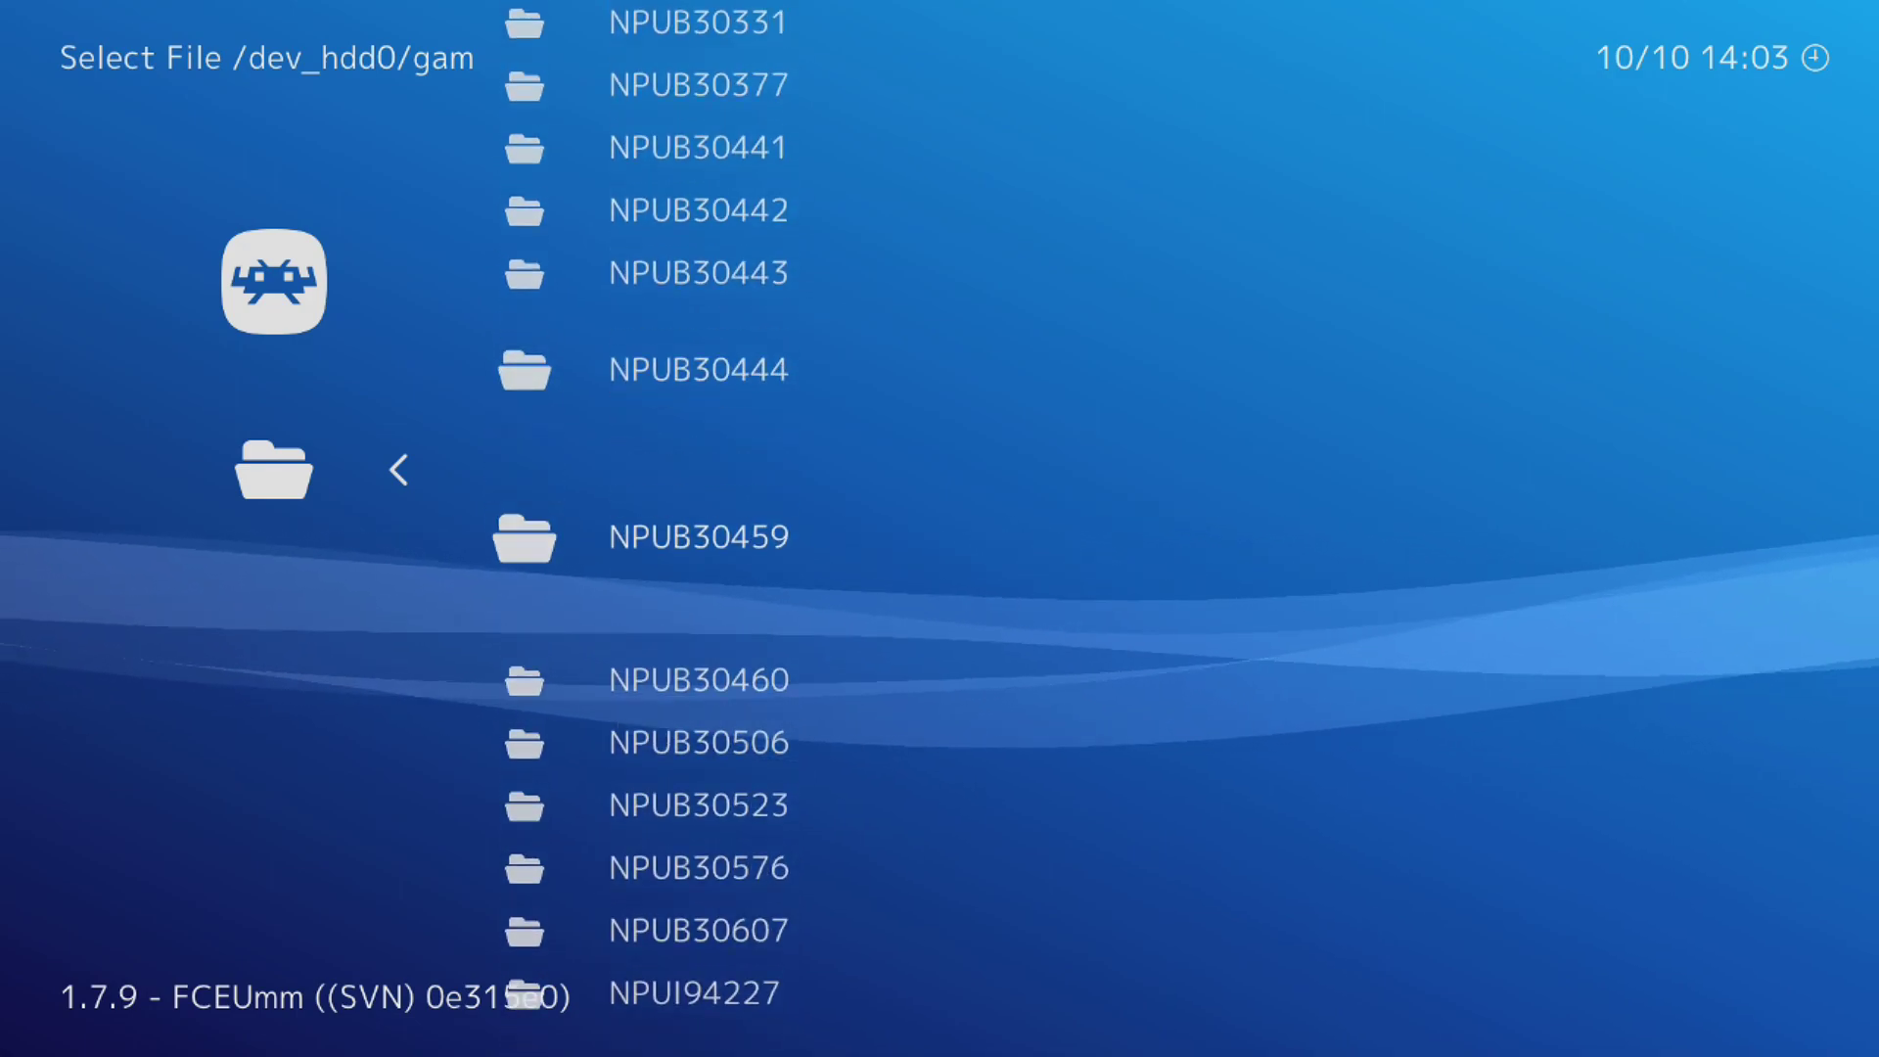
pyautogui.press('Up')
pyautogui.press('Up')
pyautogui.press('Up')
pyautogui.press('Up')
pyautogui.press('Up')
pyautogui.press('Up')
pyautogui.press('Up')
pyautogui.press('Up')
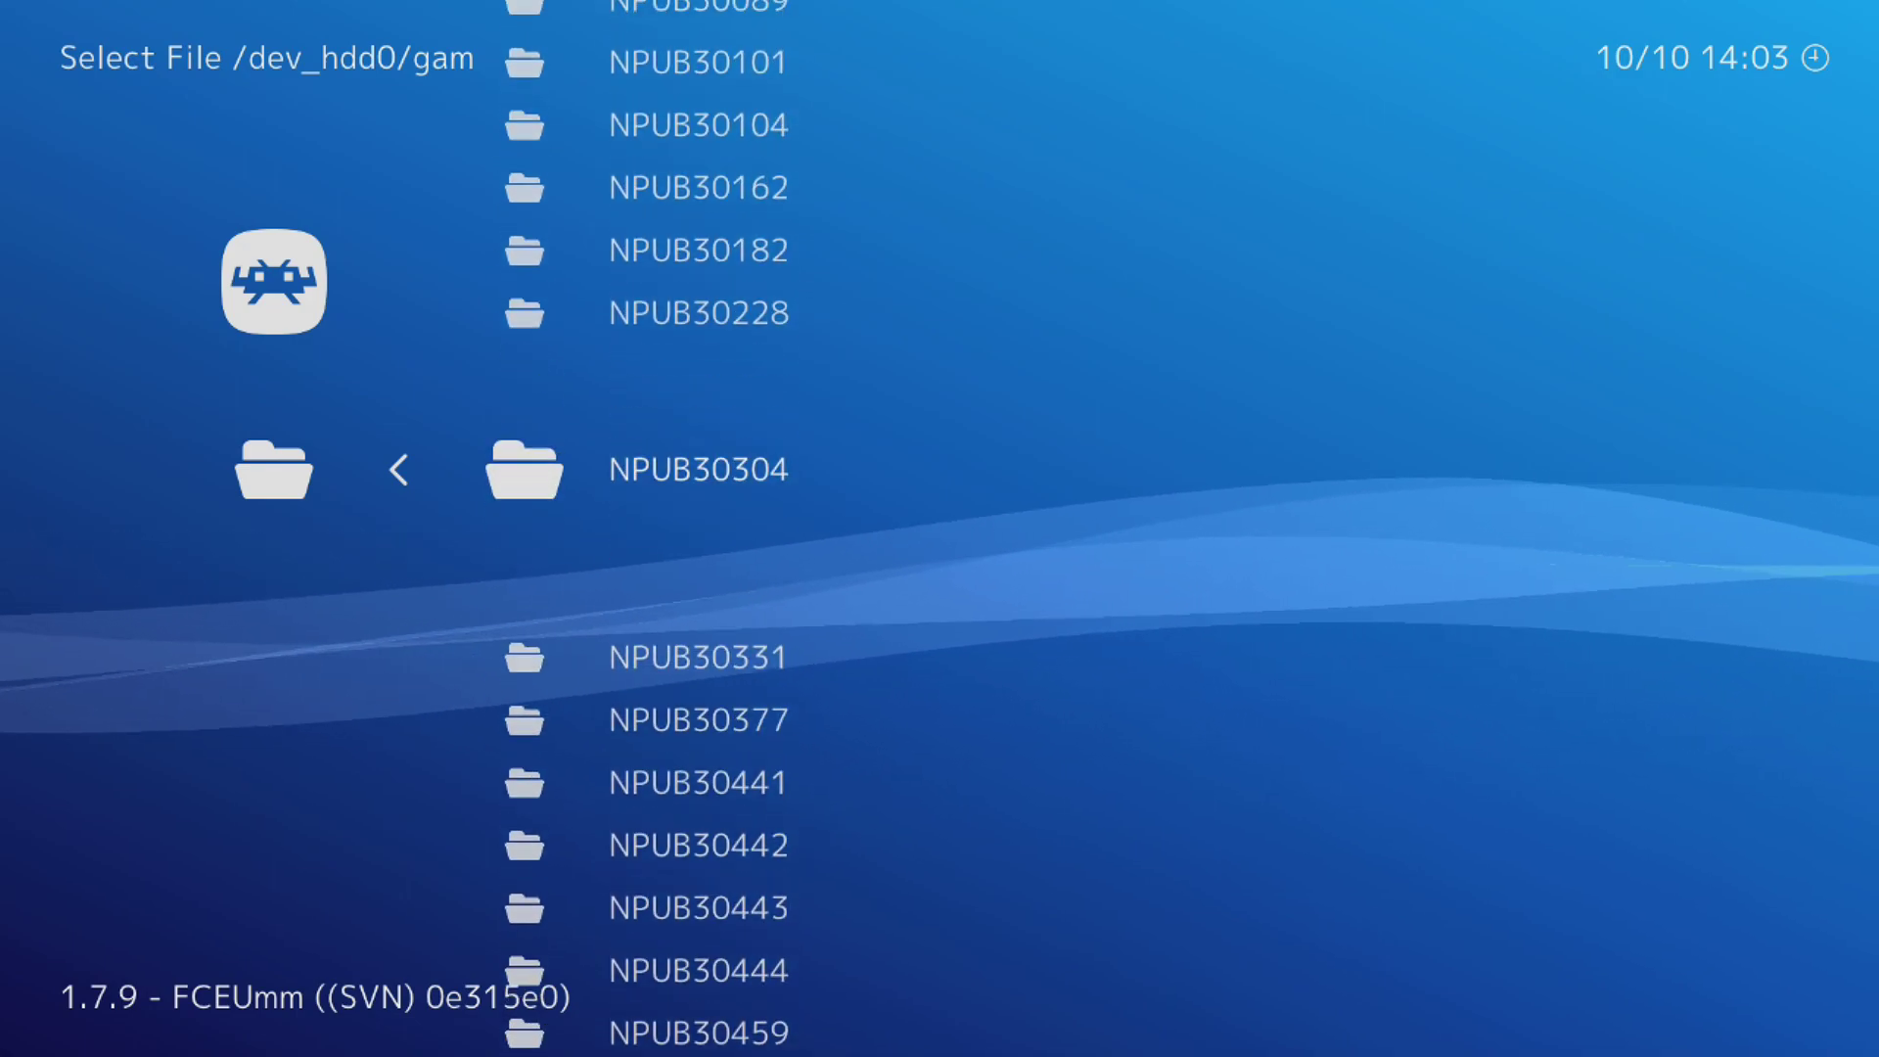
pyautogui.press('Up')
pyautogui.press('Up')
pyautogui.press('Up')
pyautogui.press('Up')
pyautogui.press('Up')
pyautogui.press('Up')
pyautogui.press('Up')
pyautogui.press('Up')
pyautogui.press('Up')
pyautogui.press('Up')
pyautogui.press('Up')
pyautogui.press('Up')
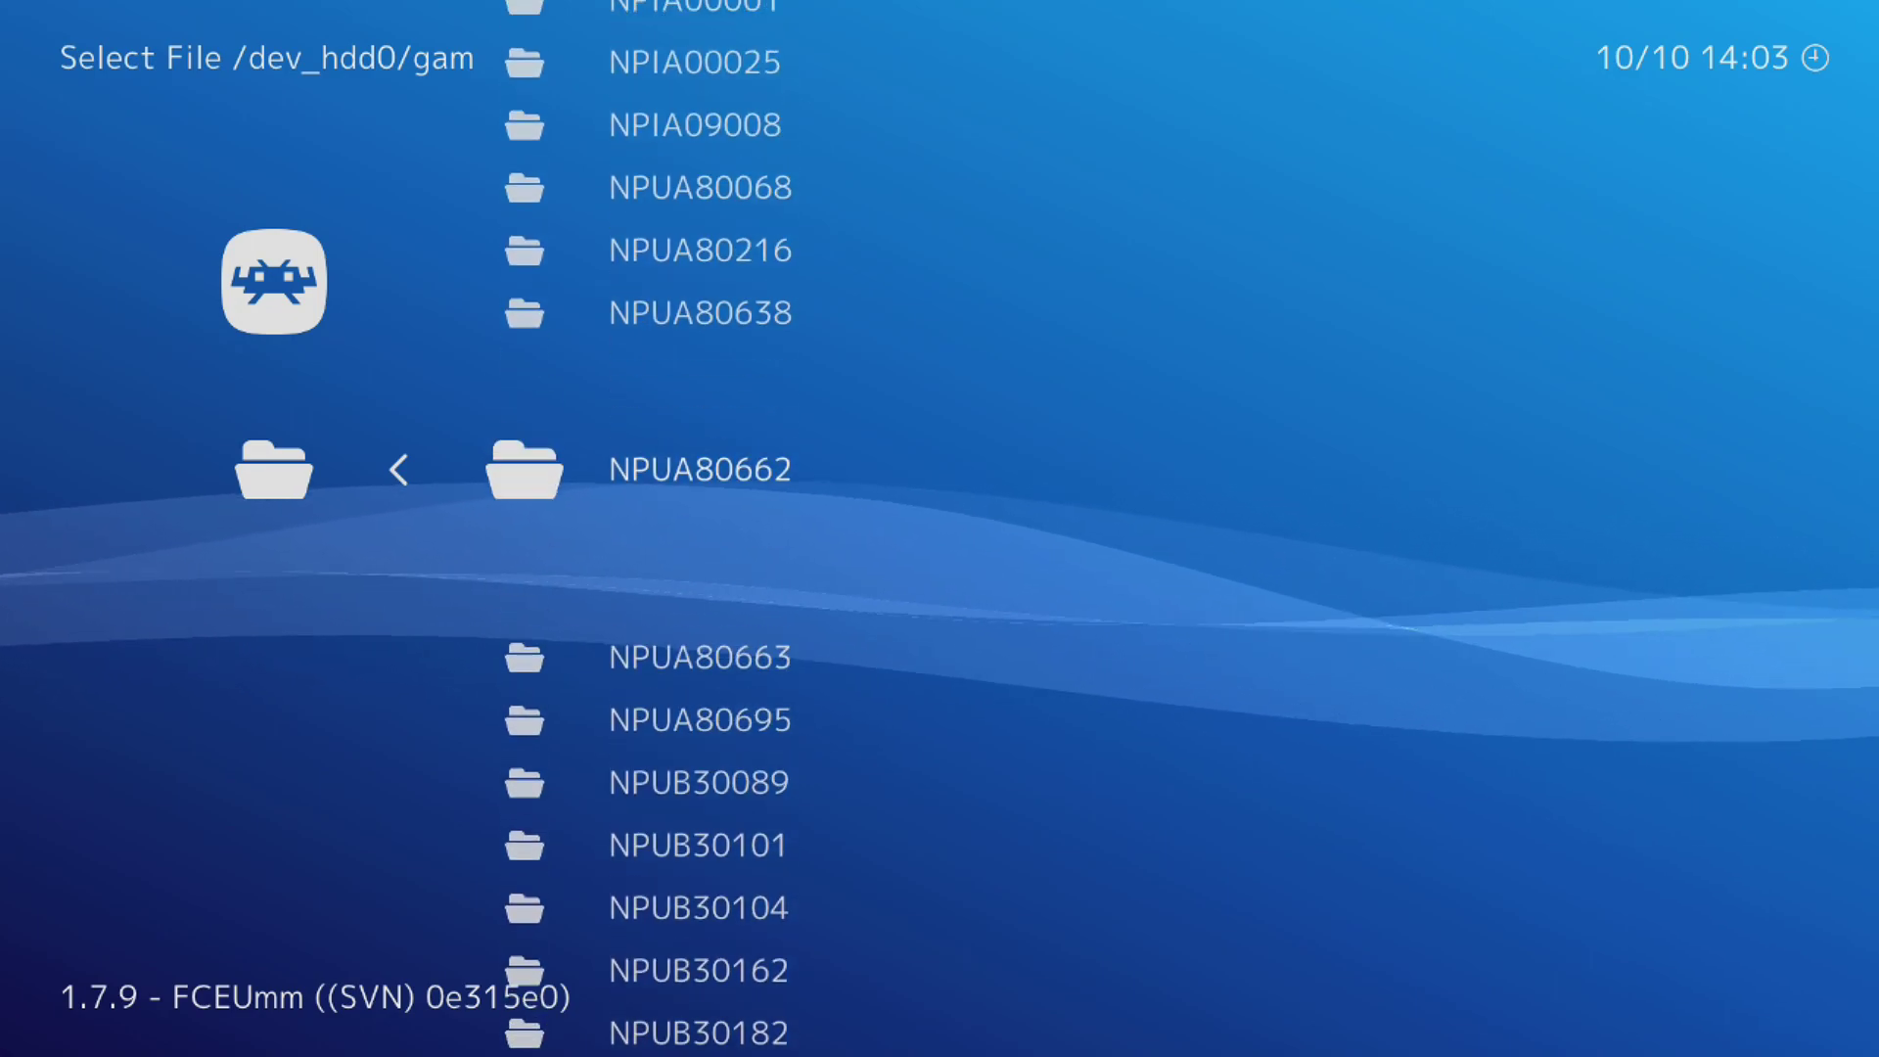
pyautogui.press('Up')
pyautogui.press('Up')
pyautogui.press('Up')
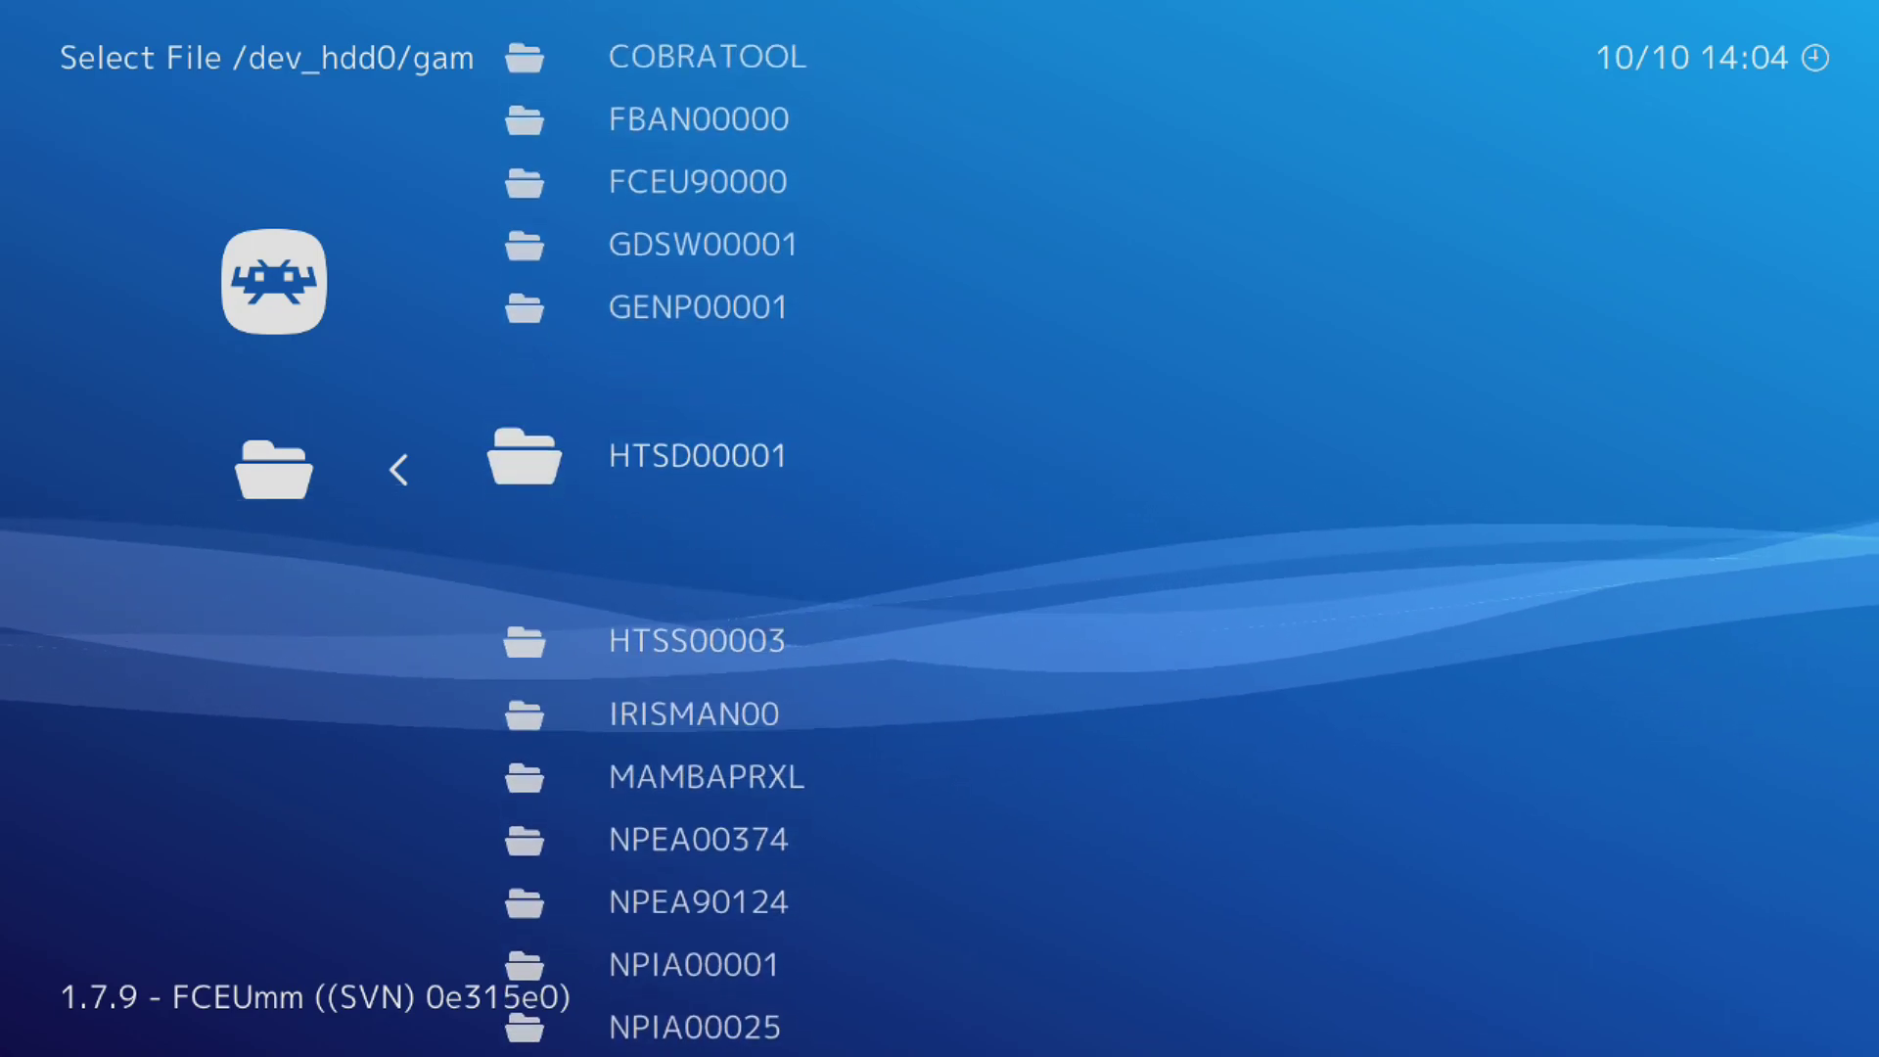
pyautogui.press('Down')
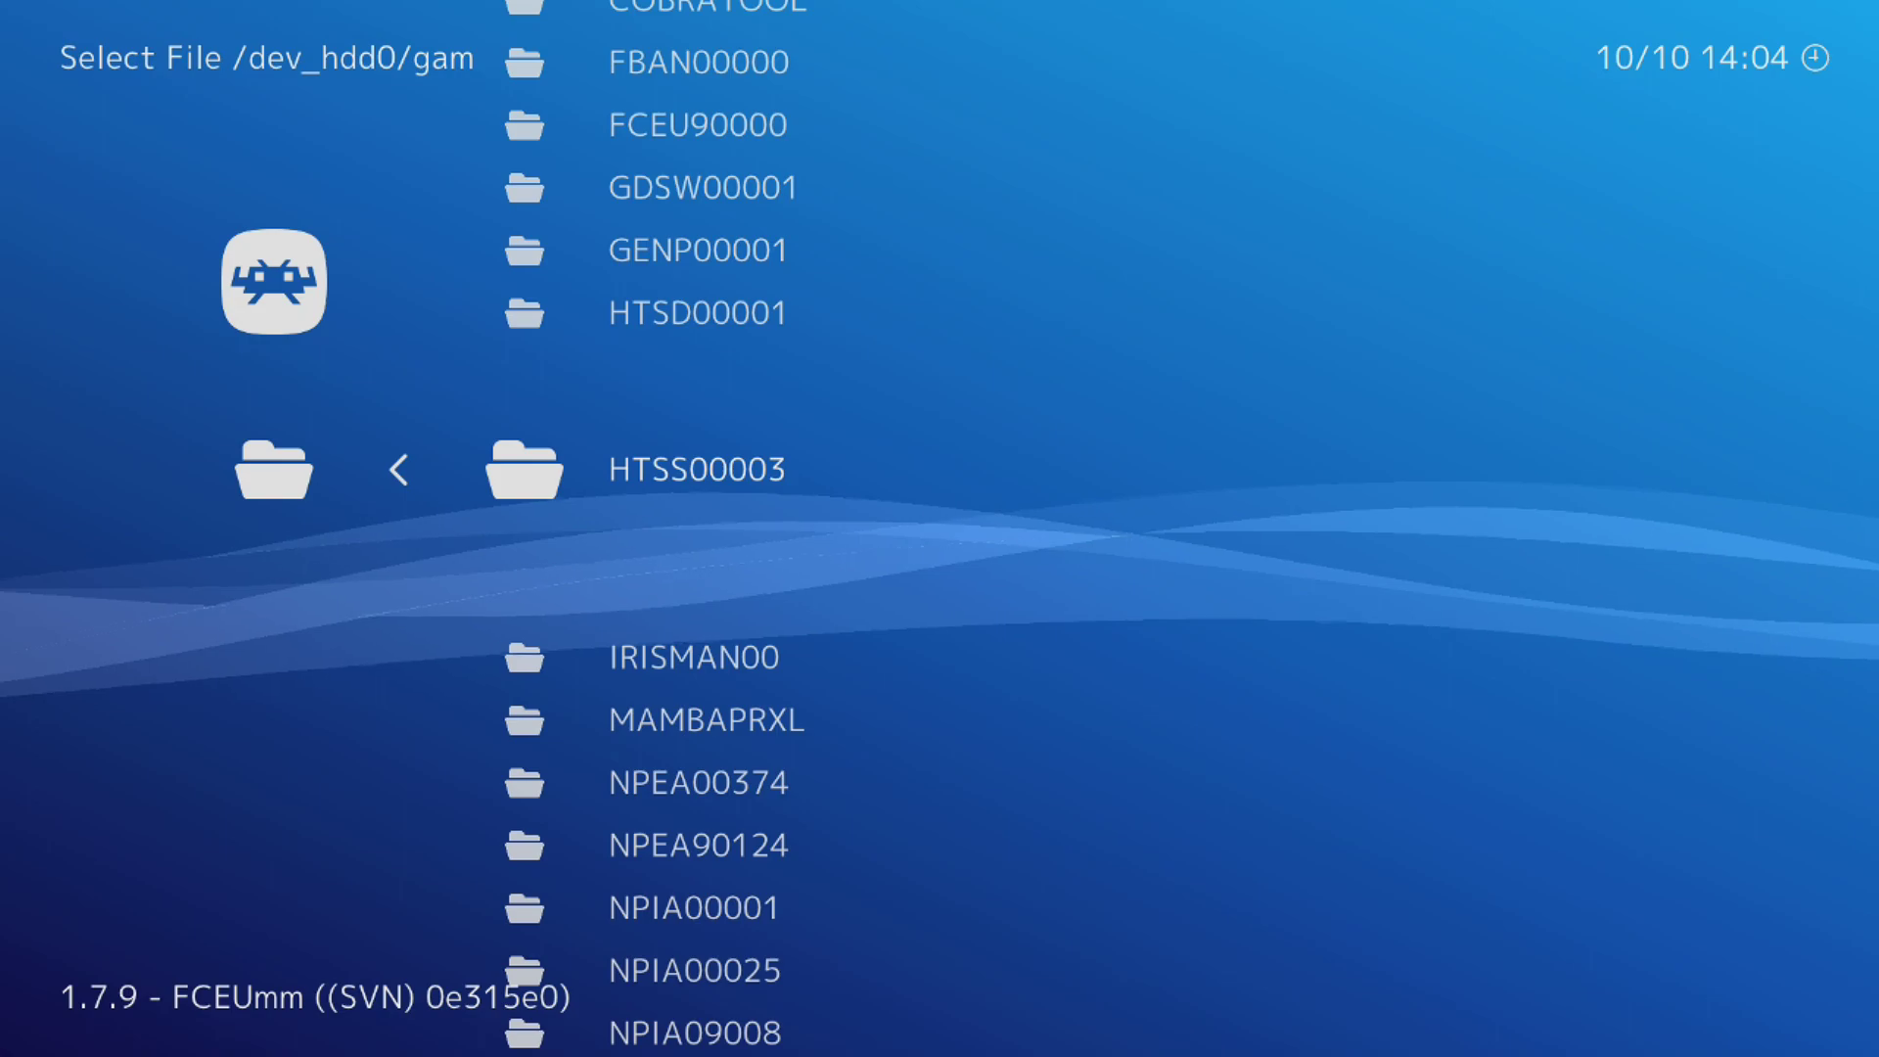
pyautogui.press('Up')
pyautogui.press('Up')
pyautogui.press('Up')
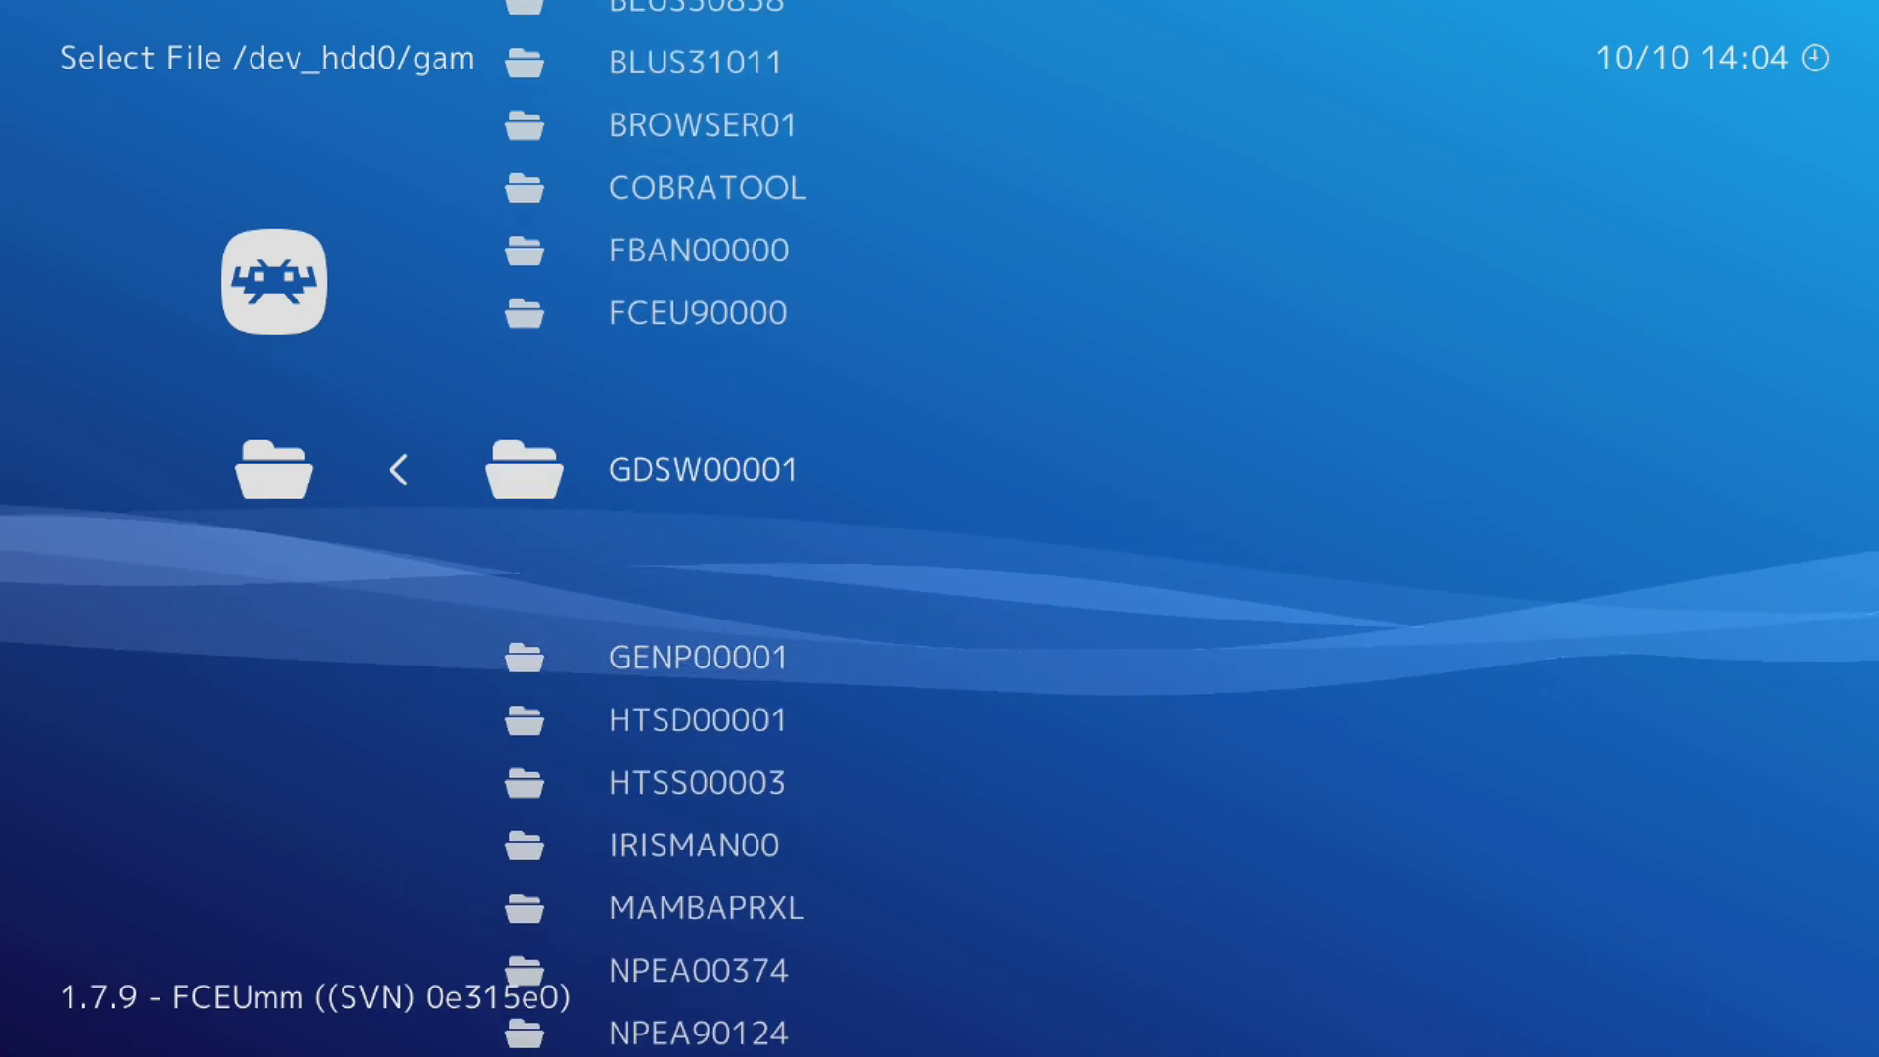
pyautogui.press('Up')
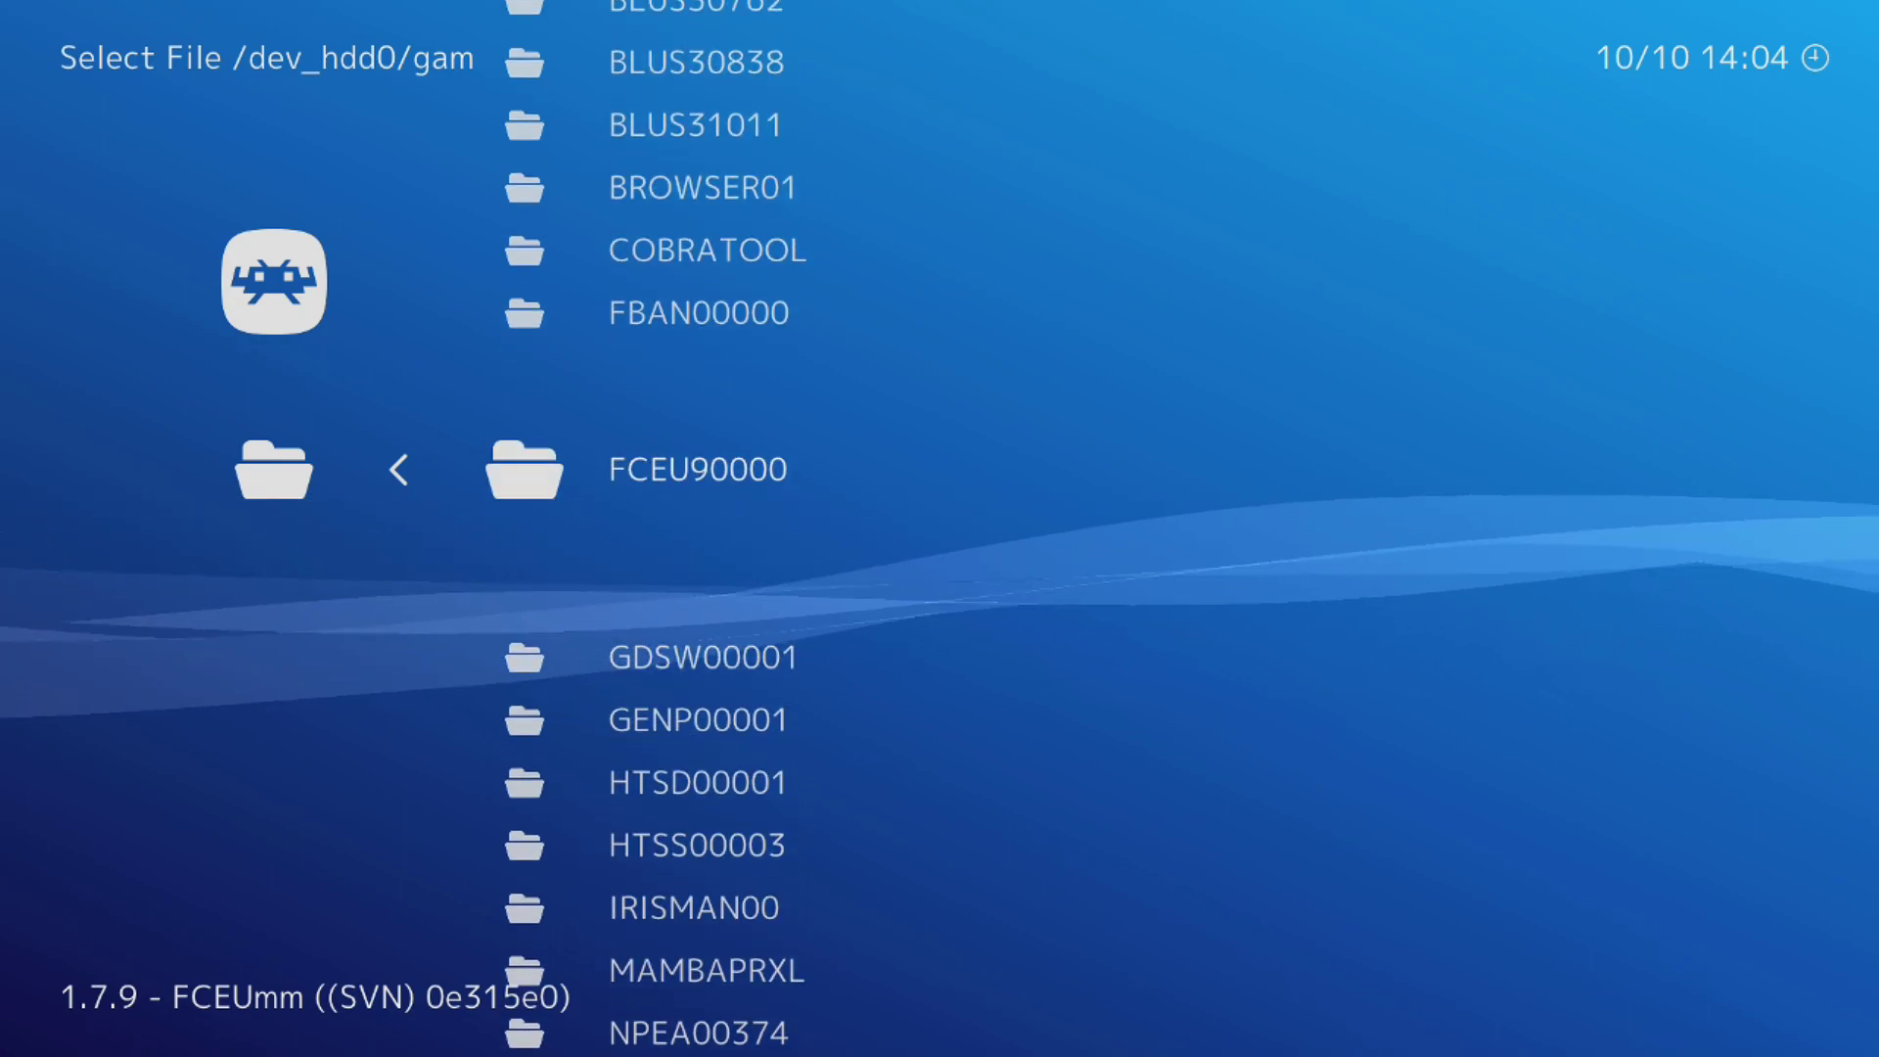
pyautogui.press('Return')
# Step: Open the roms folder inside the USRDIR directory of FCEU90000
pyautogui.press('Down')
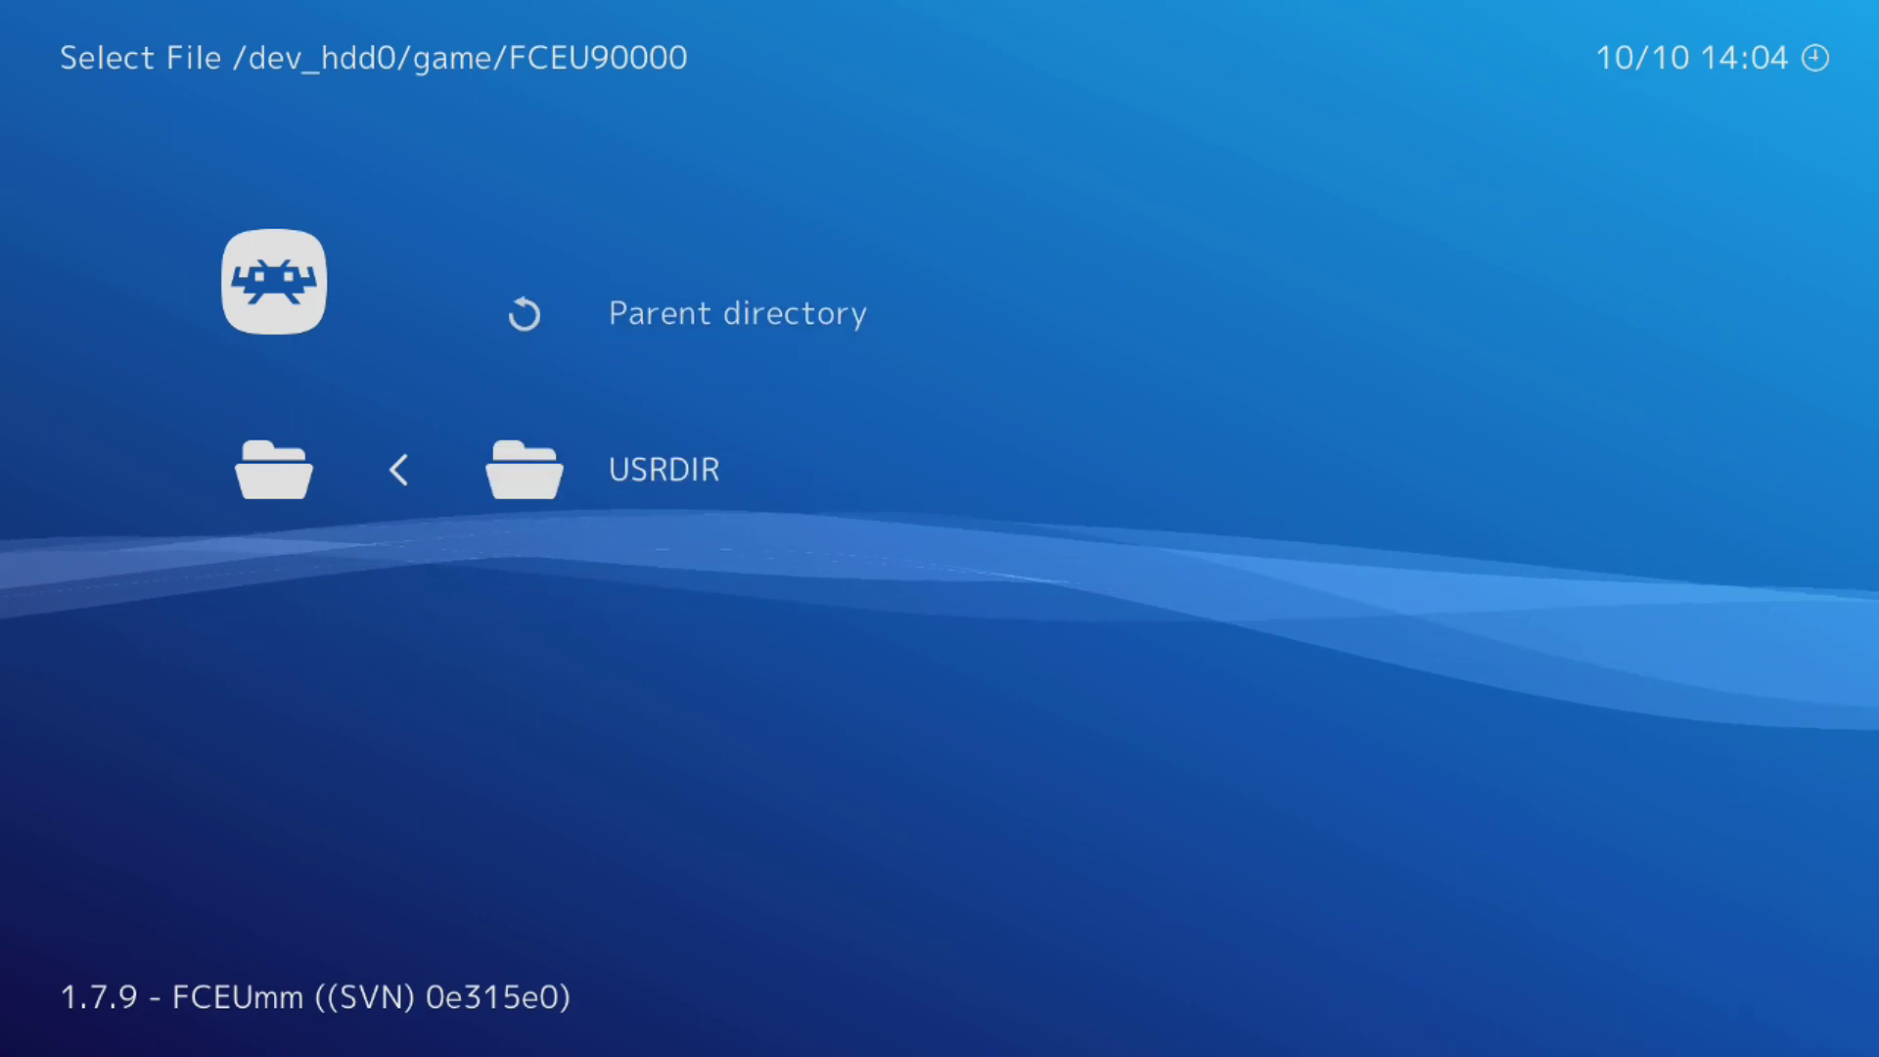
pyautogui.press('Return')
pyautogui.press('Down')
pyautogui.press('Down')
pyautogui.press('Down')
pyautogui.press('Down')
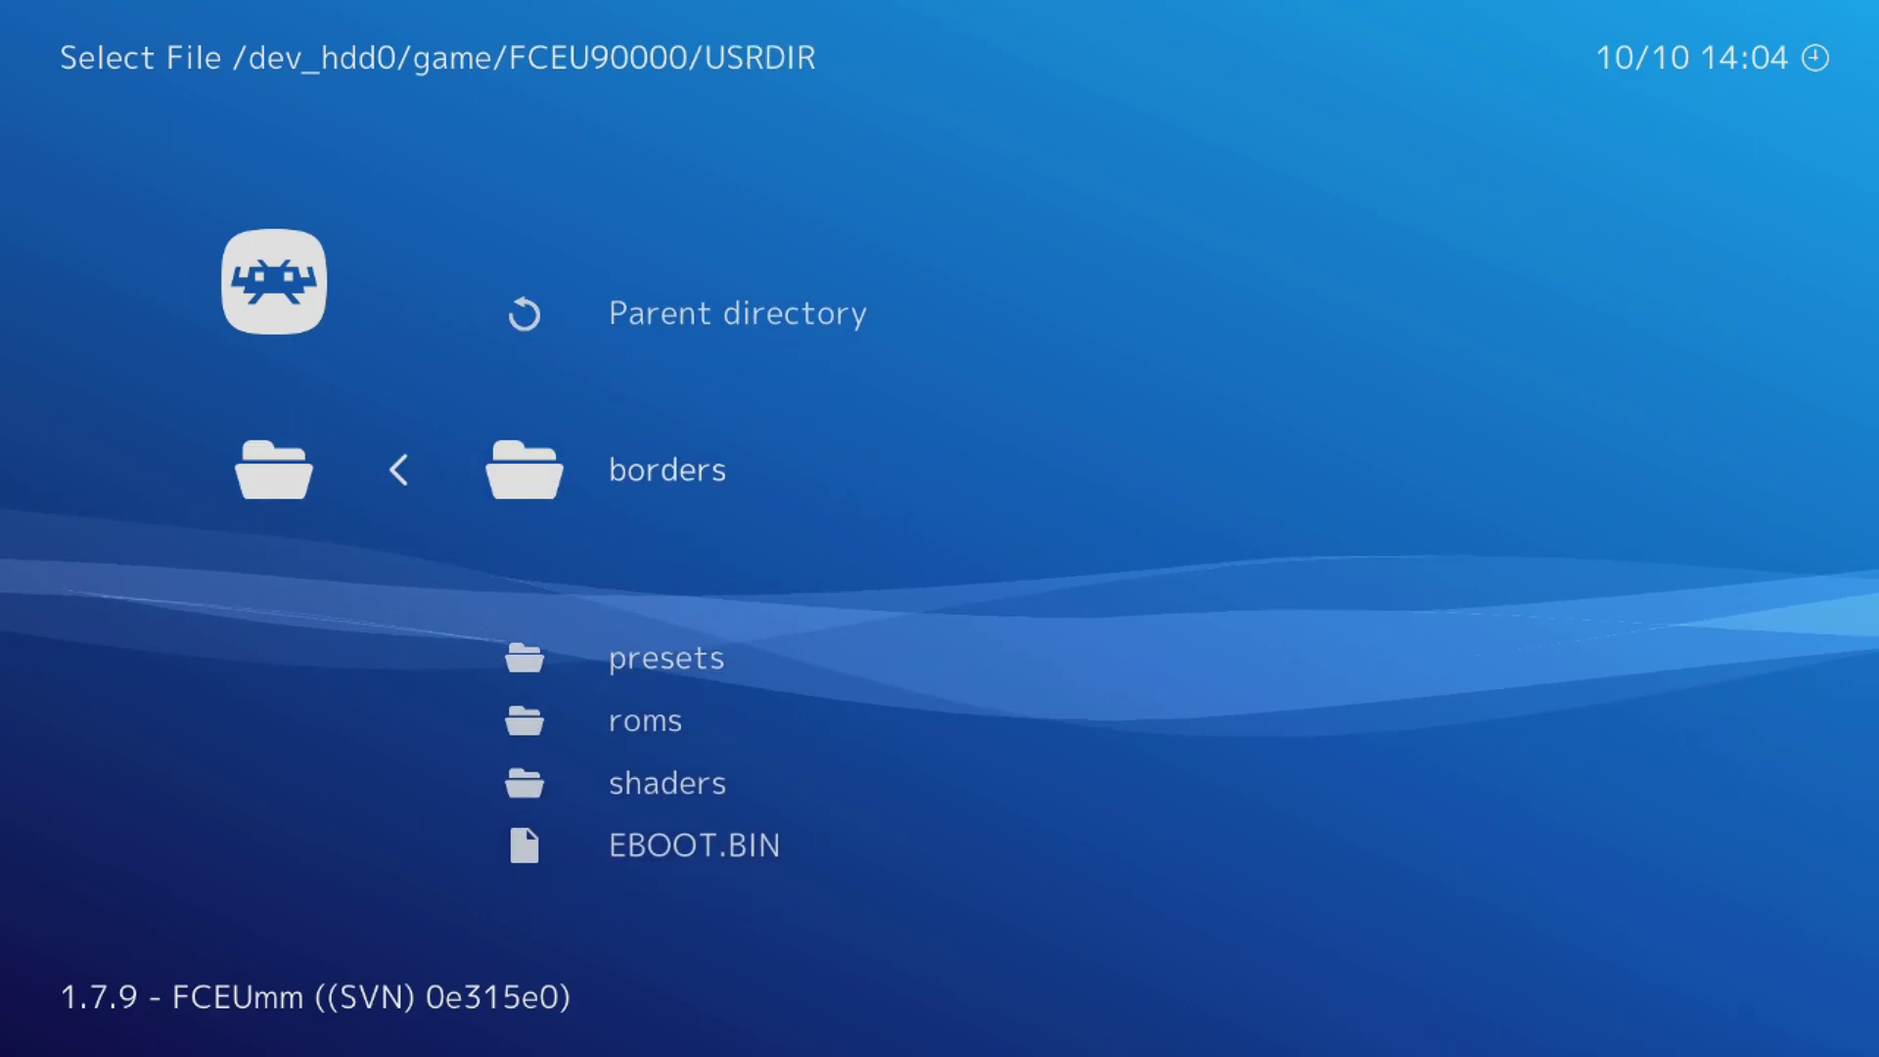
pyautogui.press('Up')
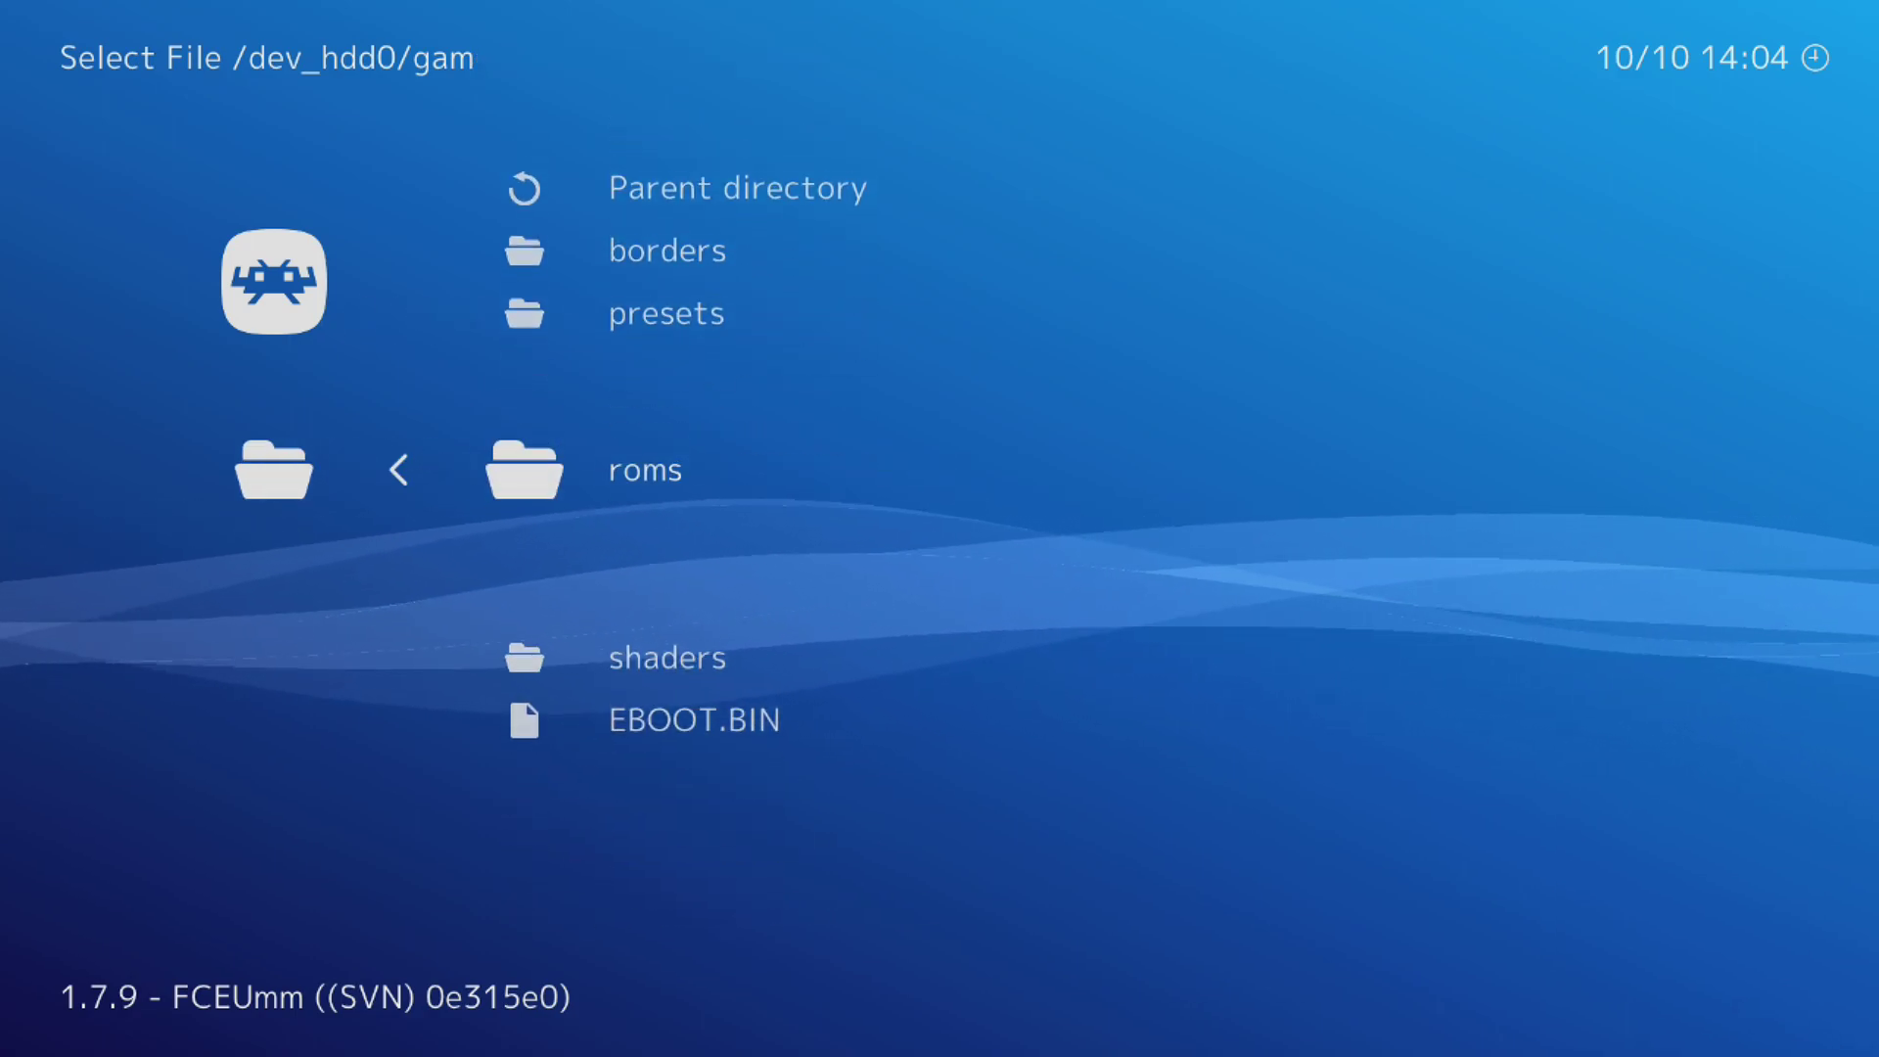
pyautogui.press('Return')
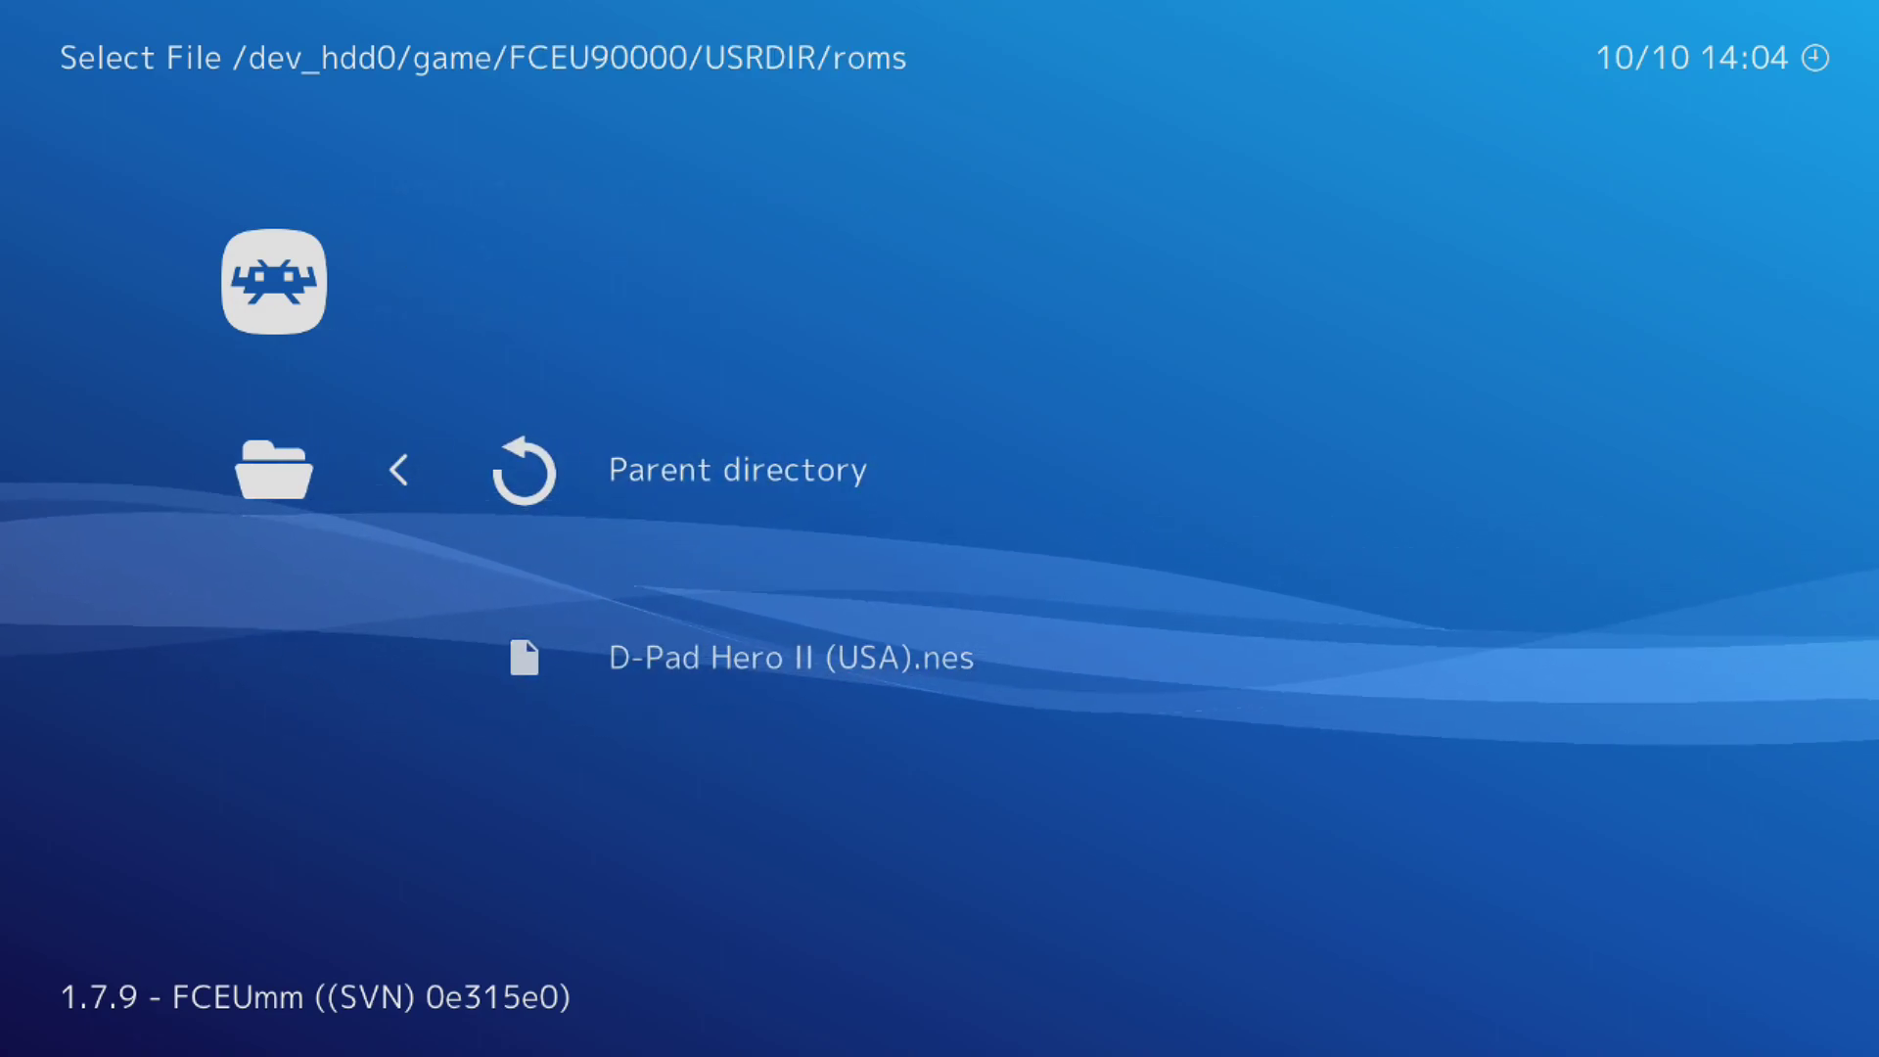
# Step: Select D-Pad Hero II (USA).nes as the content to load
pyautogui.press('Down')
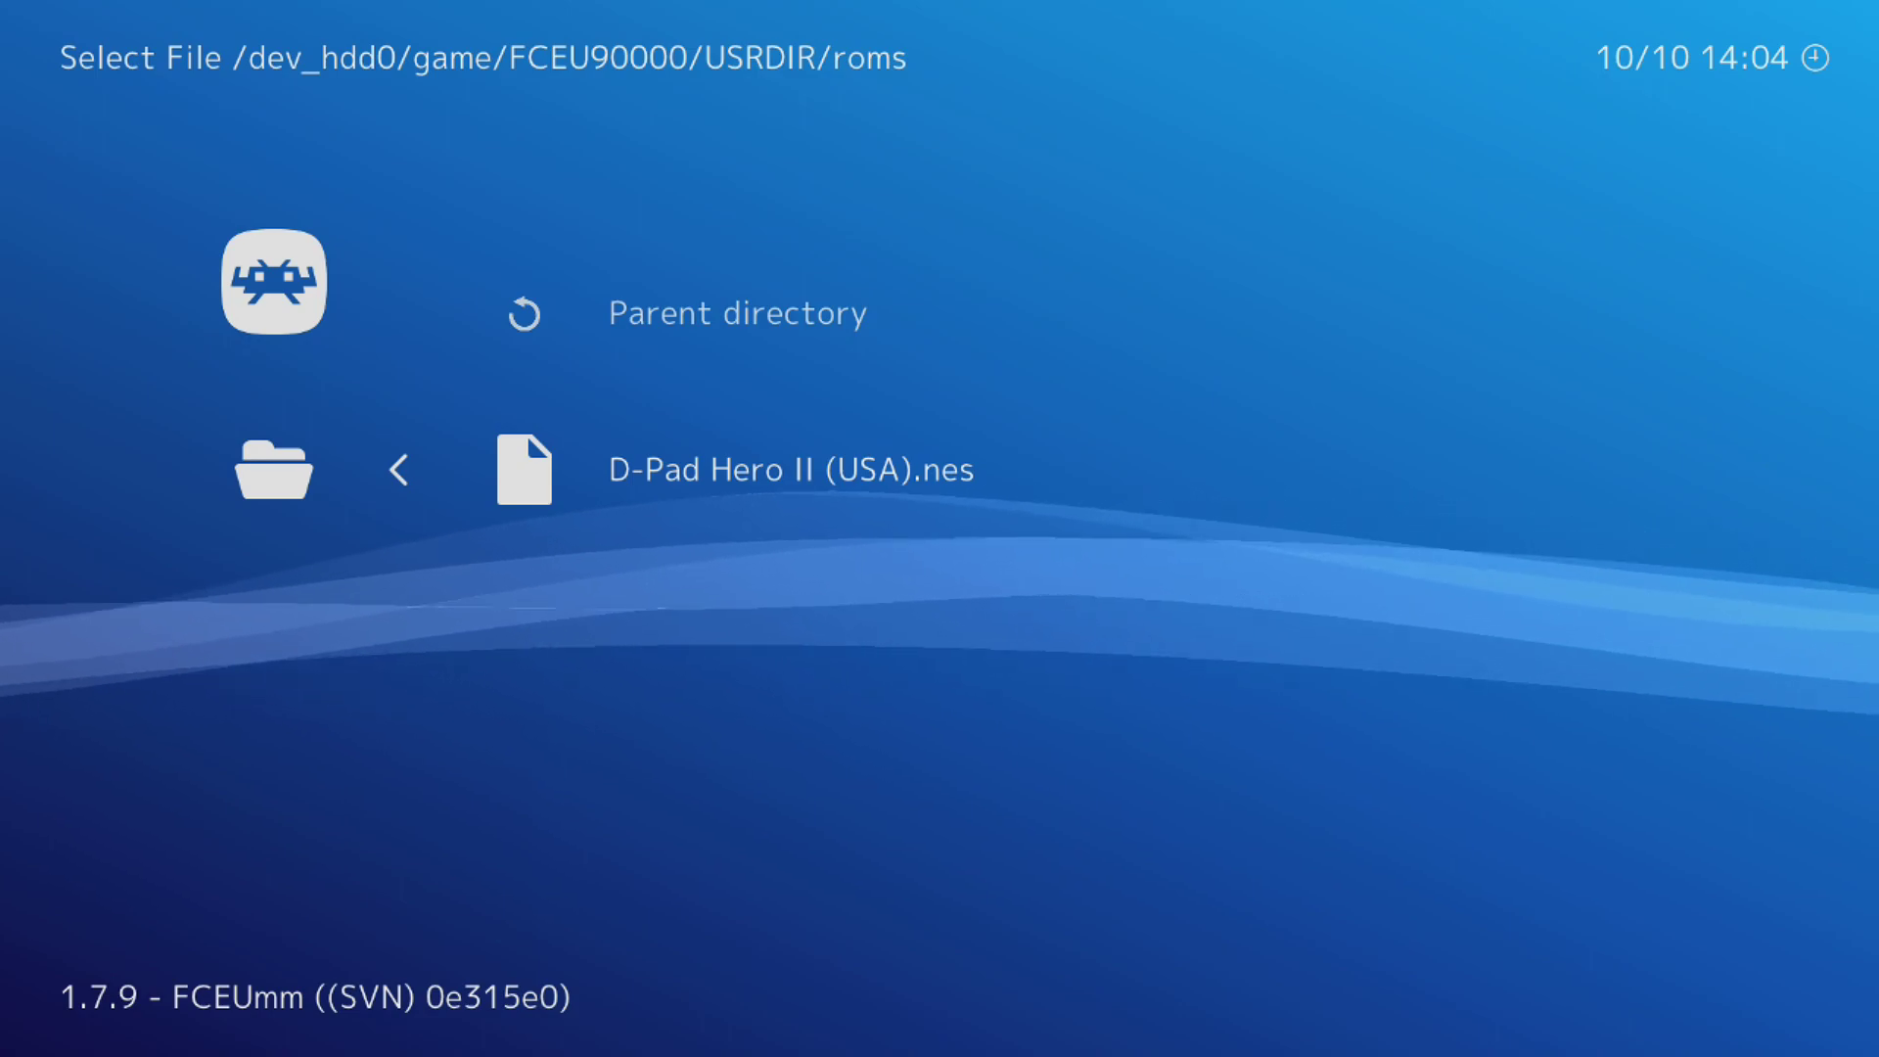
pyautogui.press('Up')
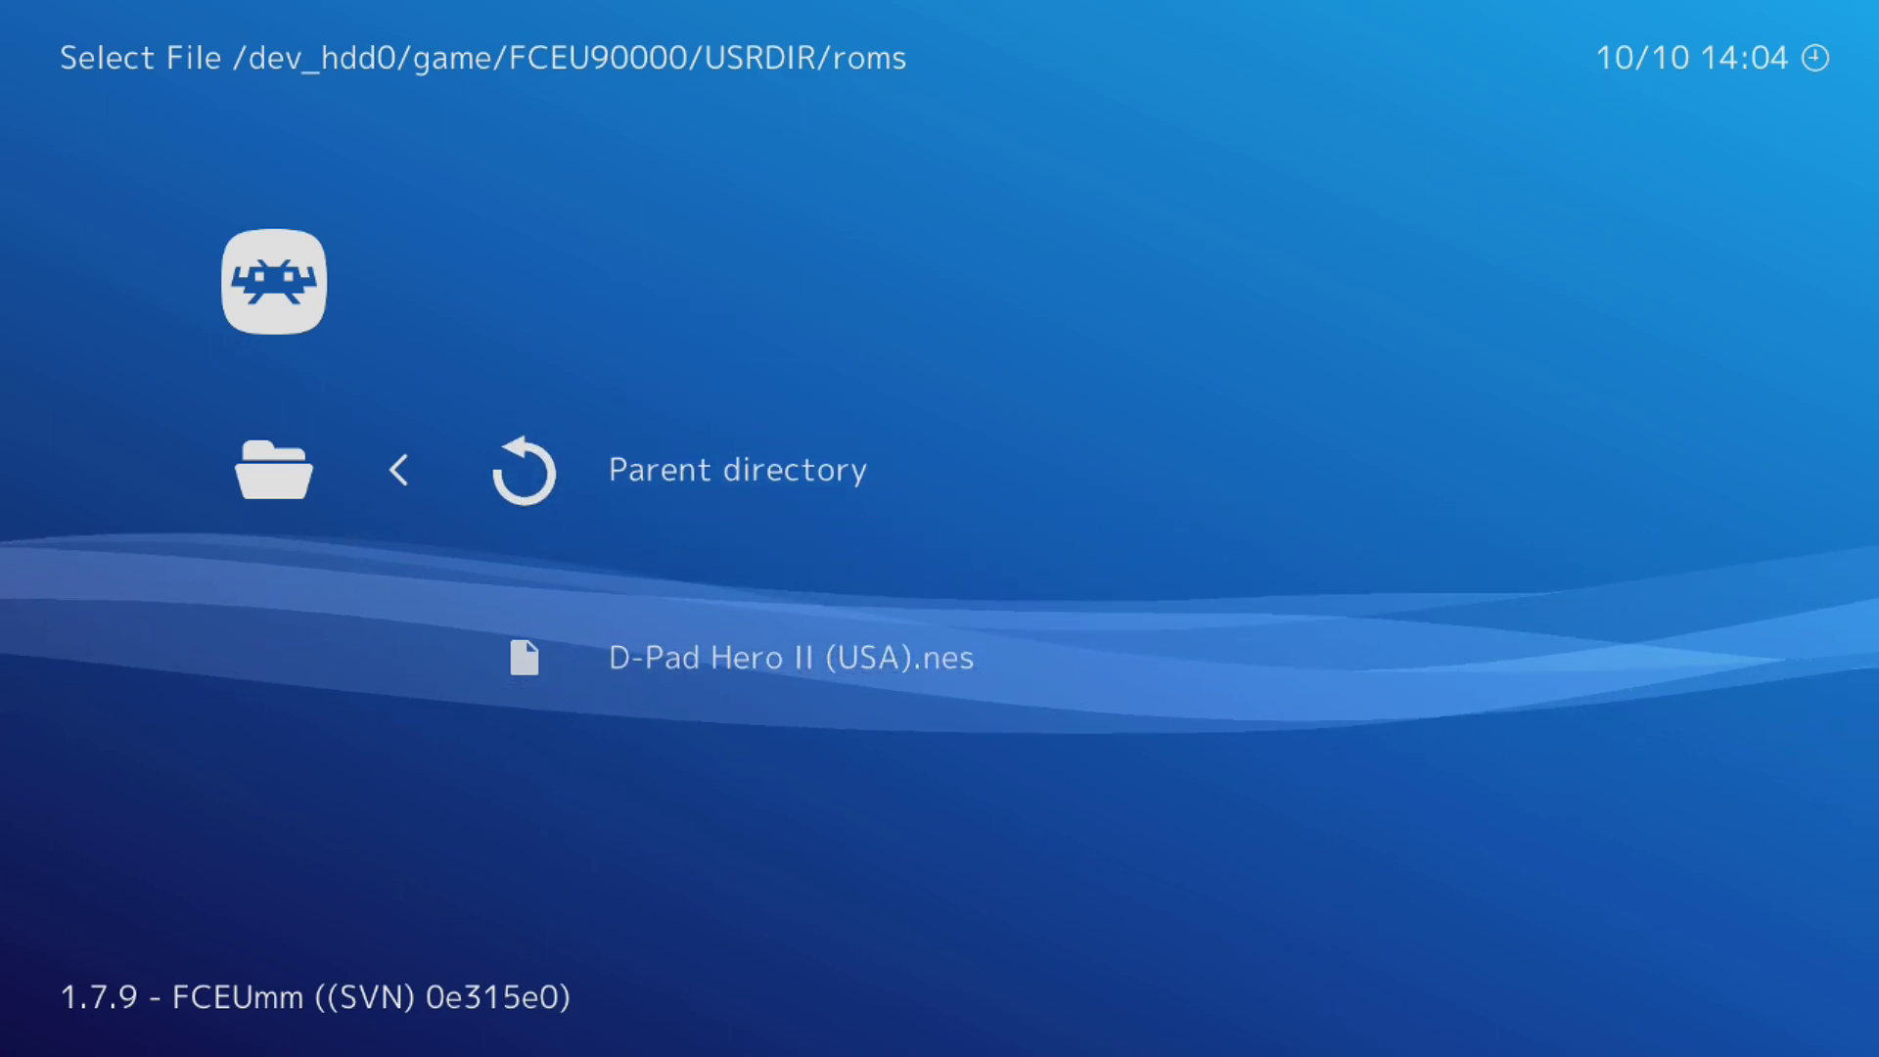
pyautogui.press('Down')
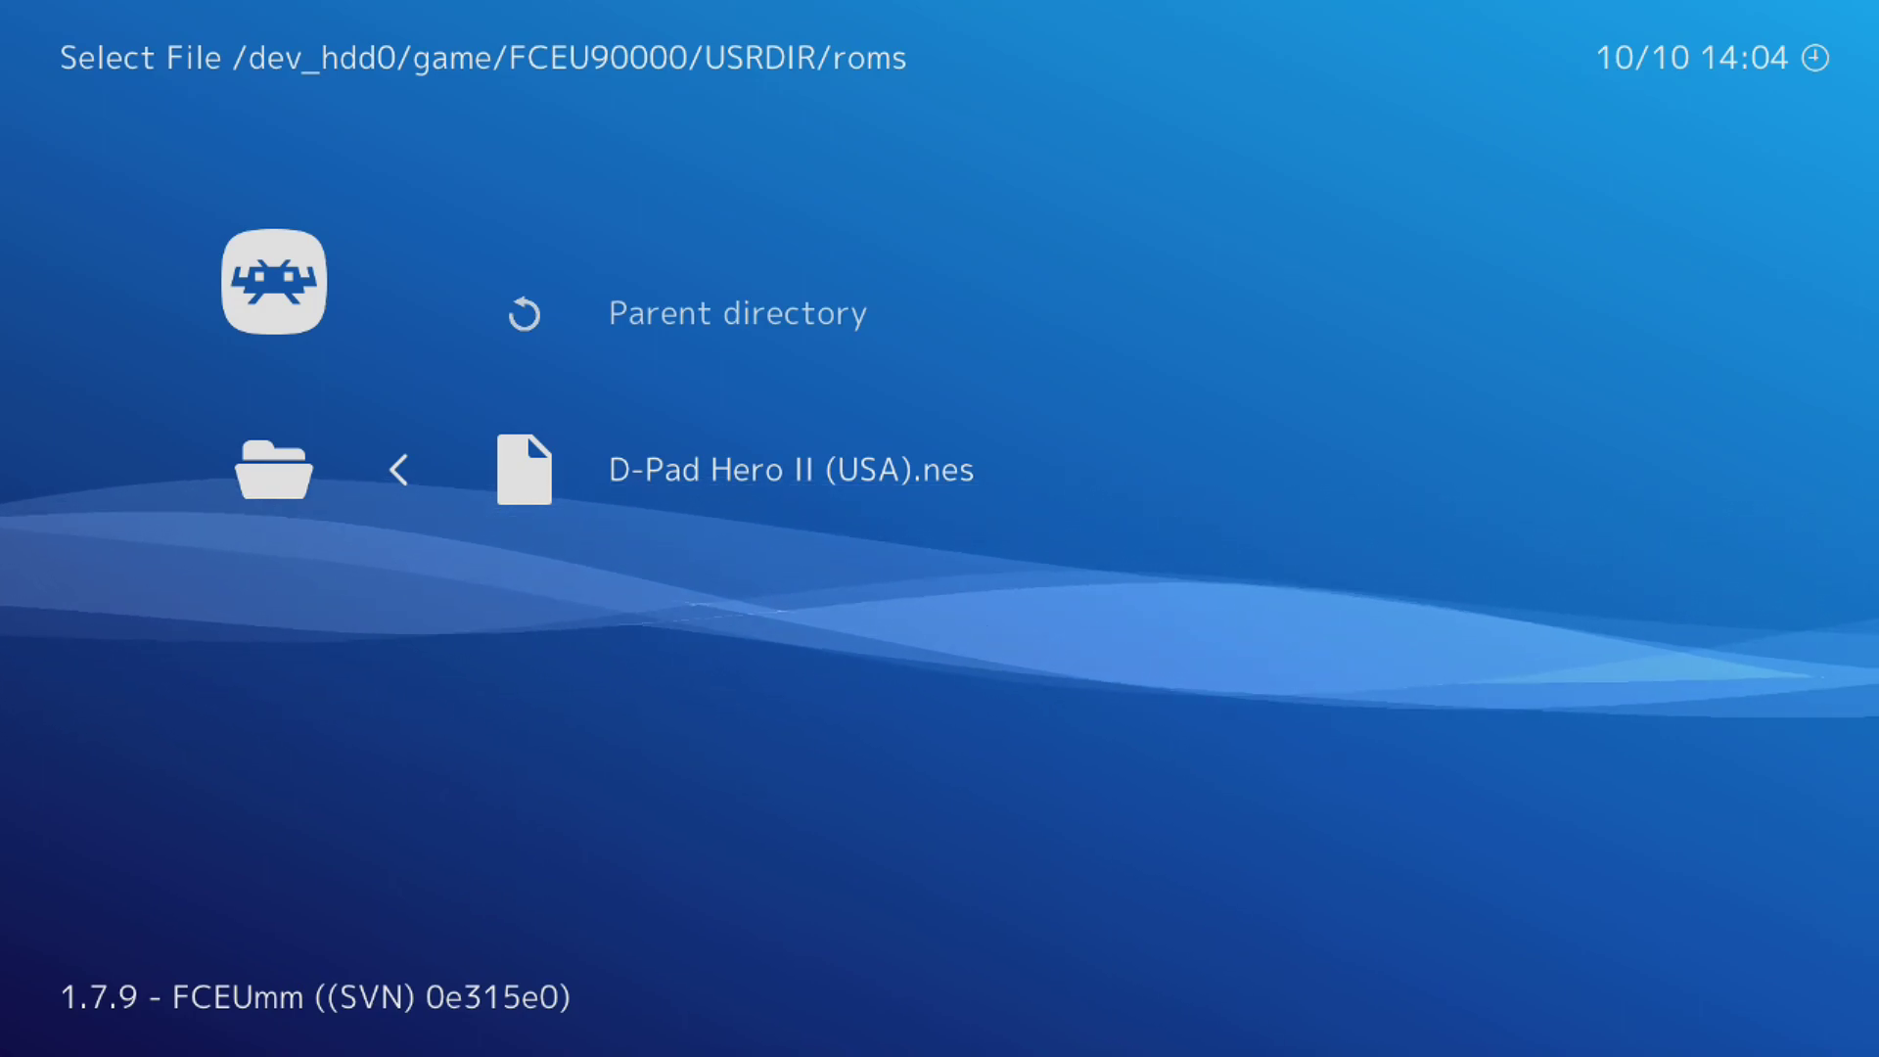
pyautogui.press('Return')
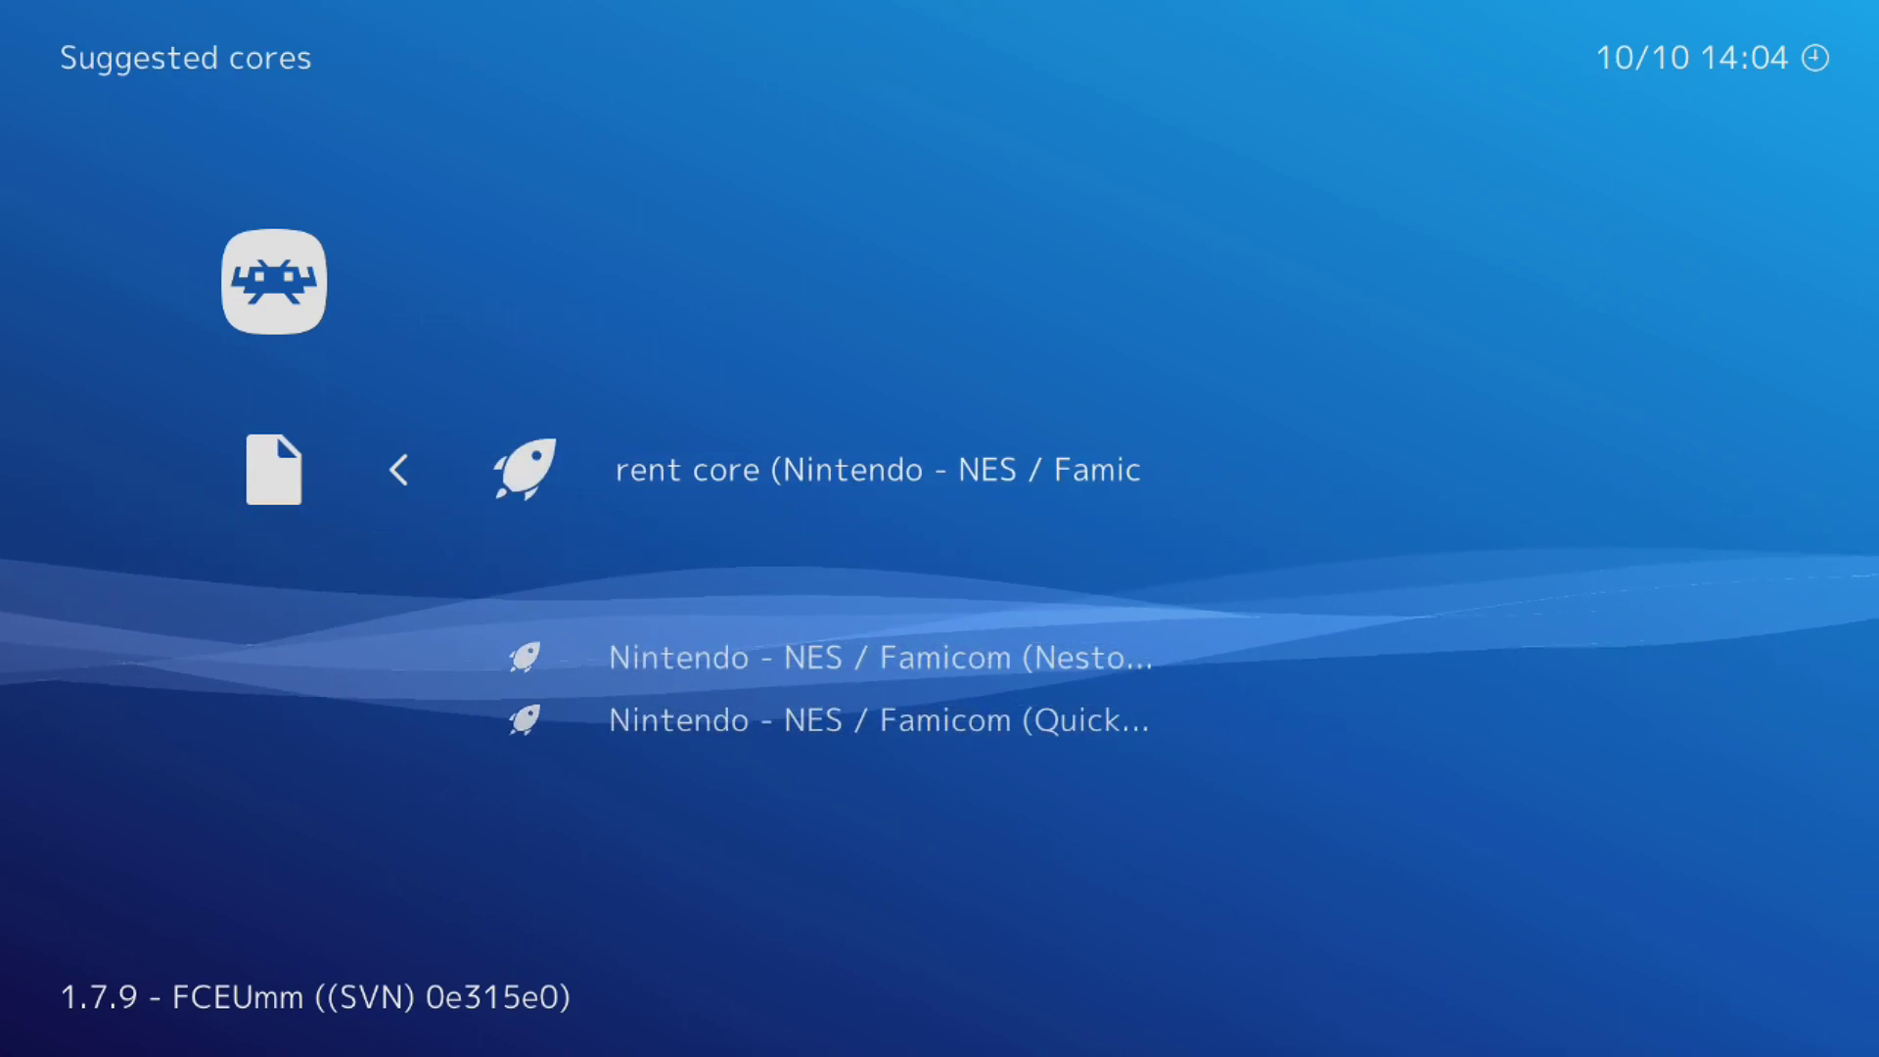